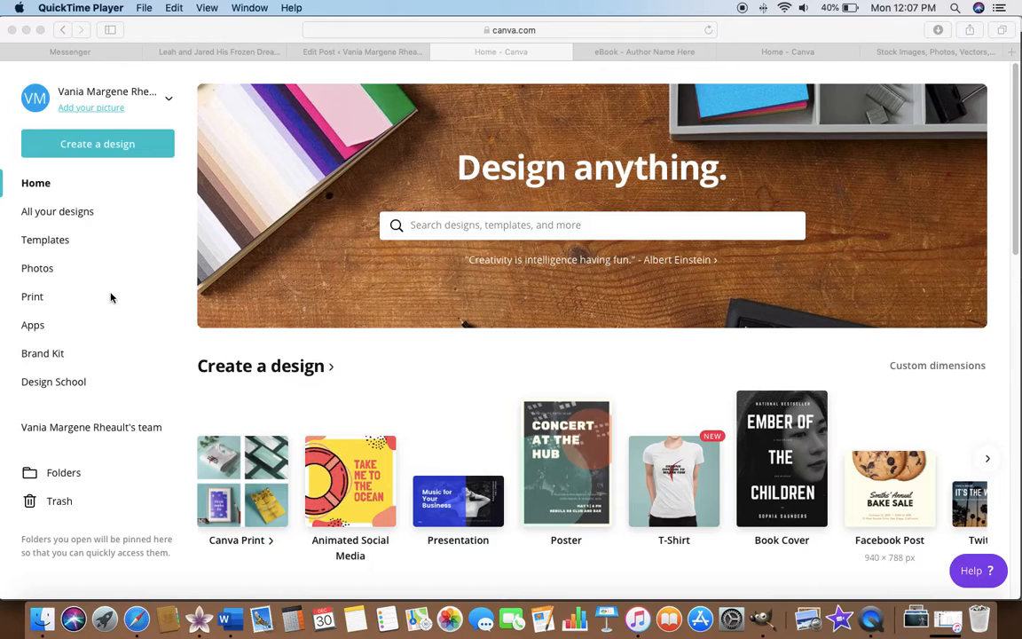
Create a new blank design from the Book Cover format on the home page.
{"action": "left_click", "coordinate": [33, 216]}
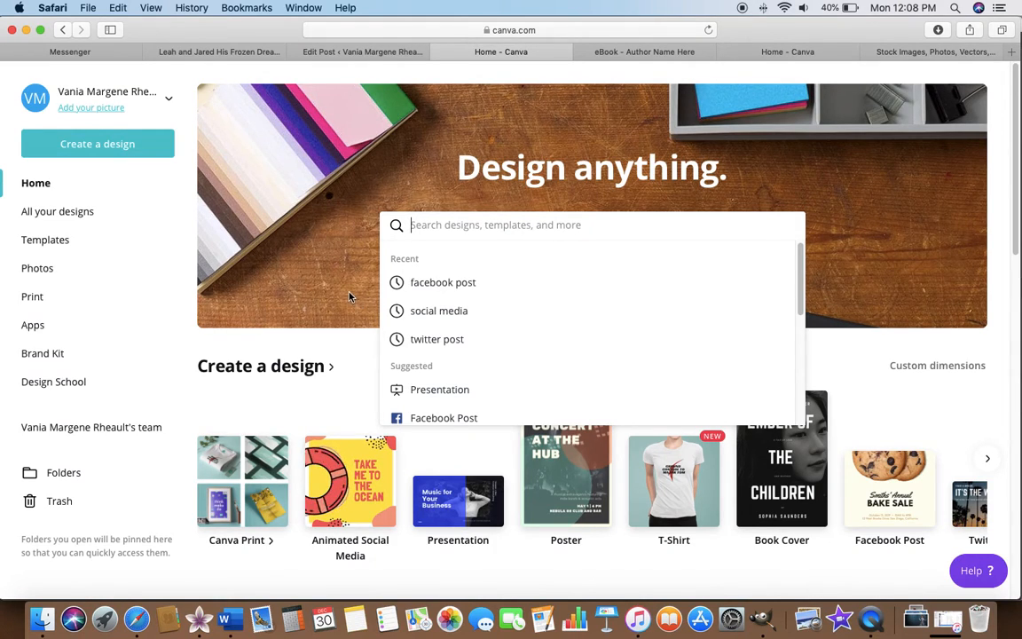
{"action": "left_click", "coordinate": [319, 227]}
{"action": "left_click", "coordinate": [782, 487]}
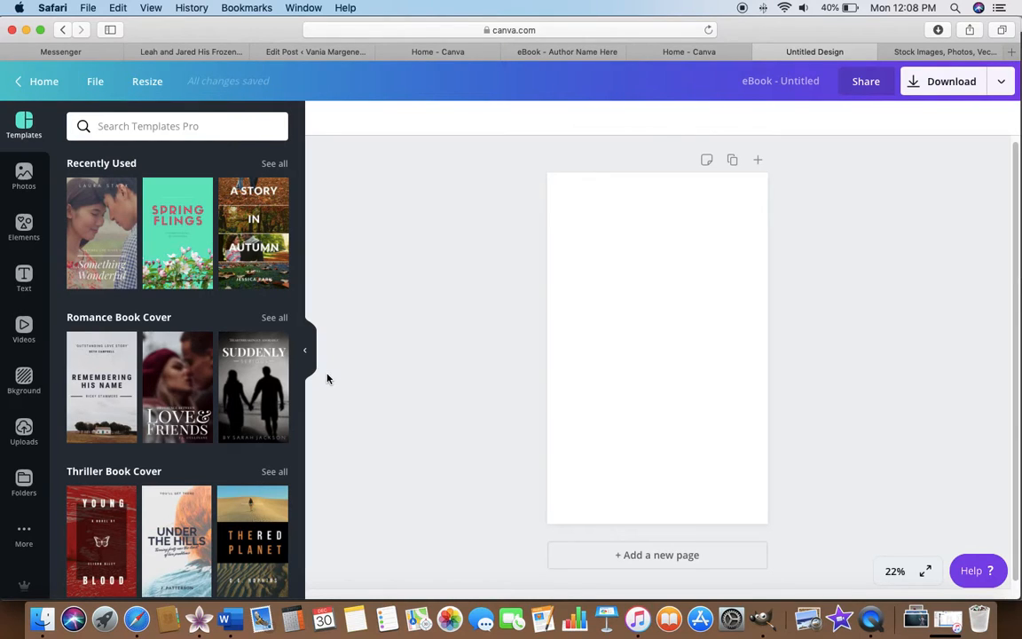
Search the templates for "romance".
{"action": "left_click", "coordinate": [140, 126]}
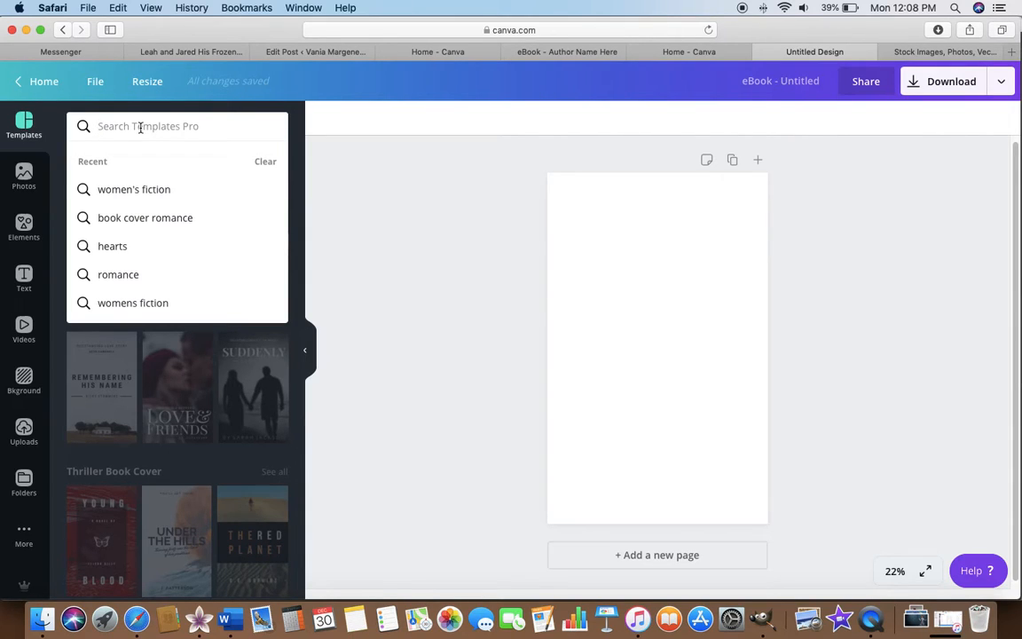
{"action": "type", "text": "romance"}
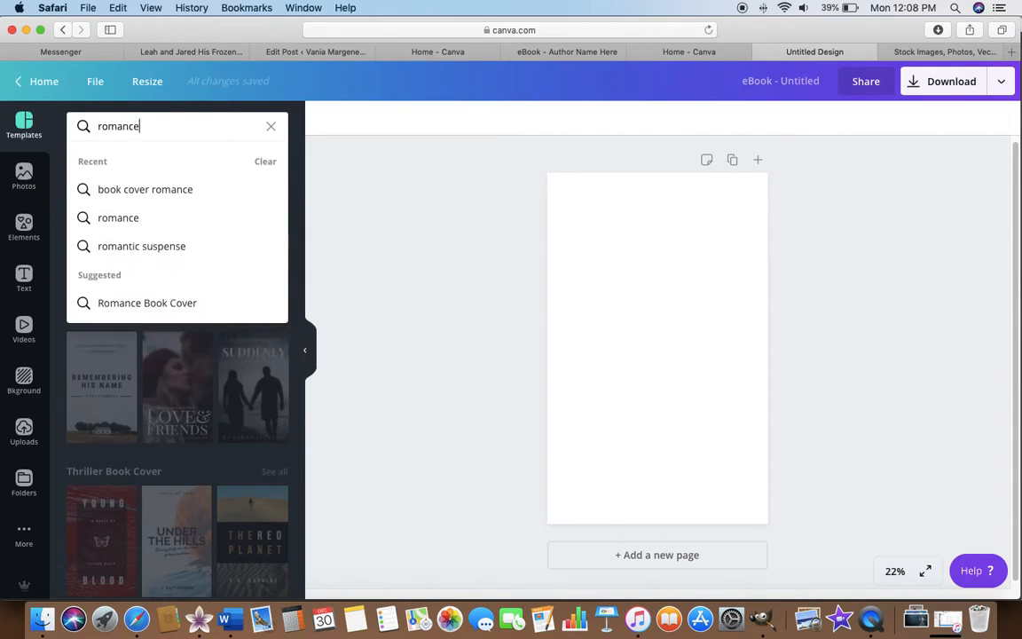
{"action": "key", "text": "Return"}
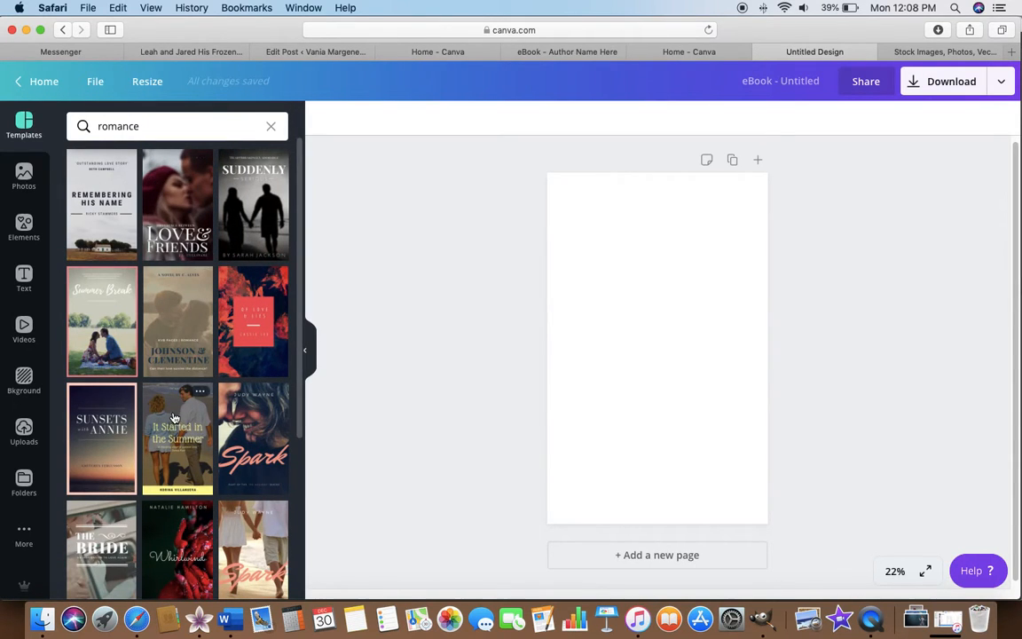
Browse the romance cover templates to compare their photos, layouts and title styles.
{"action": "scroll", "coordinate": [168, 413], "scroll_direction": "down", "scroll_amount": 2}
{"action": "scroll", "coordinate": [172, 417], "scroll_direction": "down", "scroll_amount": 4}
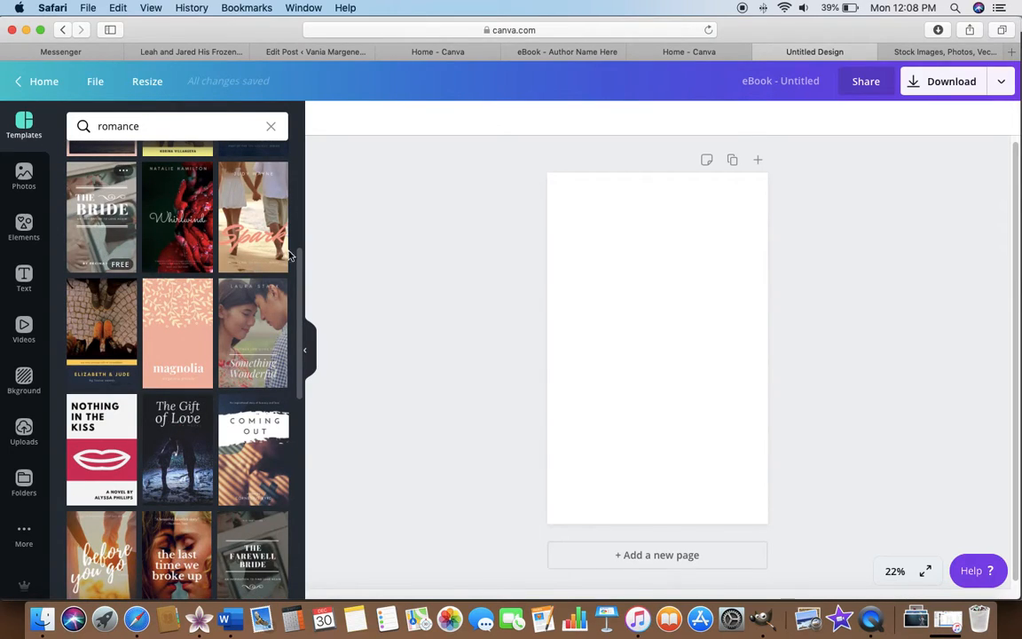
{"action": "scroll", "coordinate": [171, 221], "scroll_direction": "down", "scroll_amount": 2}
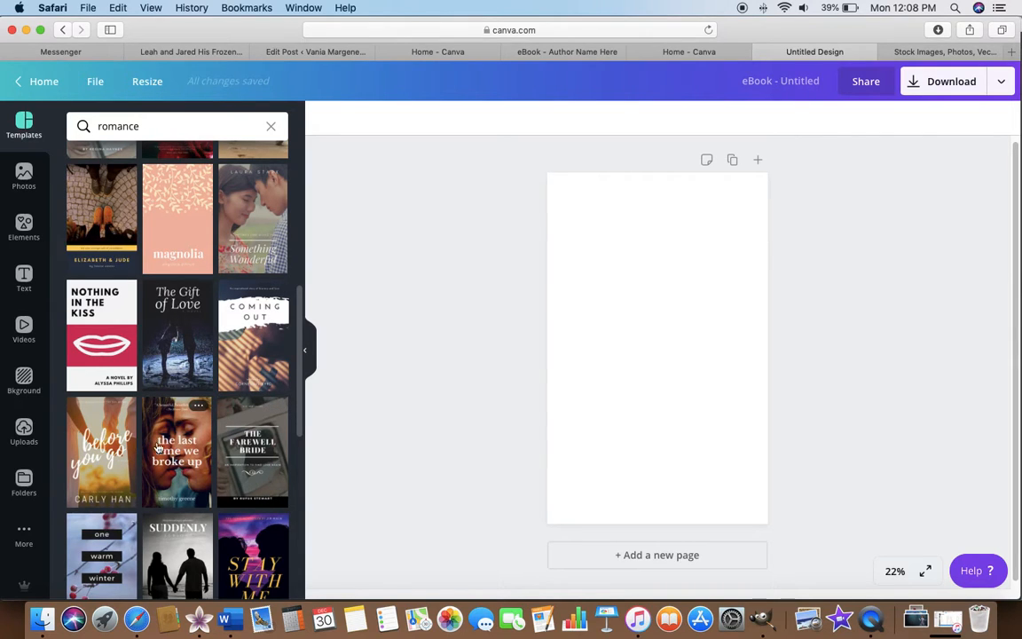
{"action": "scroll", "coordinate": [164, 451], "scroll_direction": "down", "scroll_amount": 5}
{"action": "scroll", "coordinate": [158, 445], "scroll_direction": "down", "scroll_amount": 3}
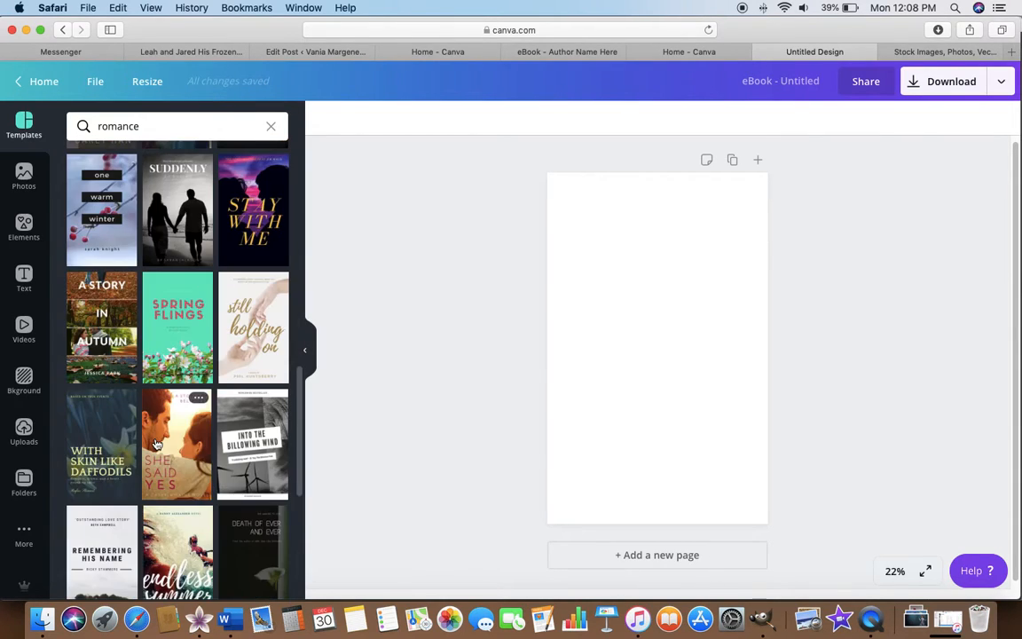
{"action": "scroll", "coordinate": [155, 444], "scroll_direction": "up", "scroll_amount": 3}
{"action": "scroll", "coordinate": [155, 443], "scroll_direction": "down", "scroll_amount": 6}
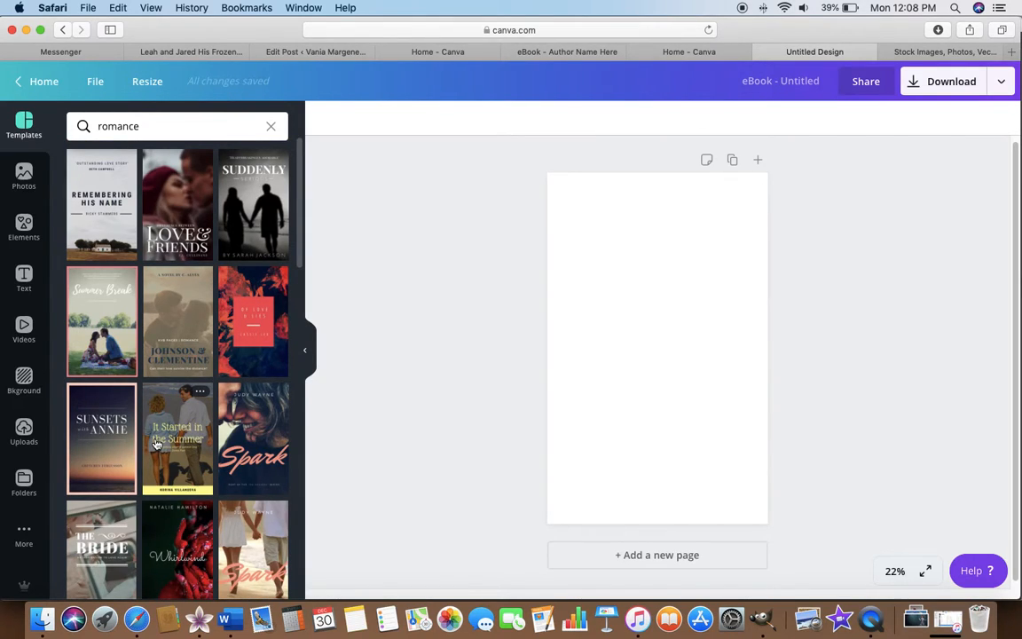
{"action": "scroll", "coordinate": [165, 416], "scroll_direction": "down", "scroll_amount": 2}
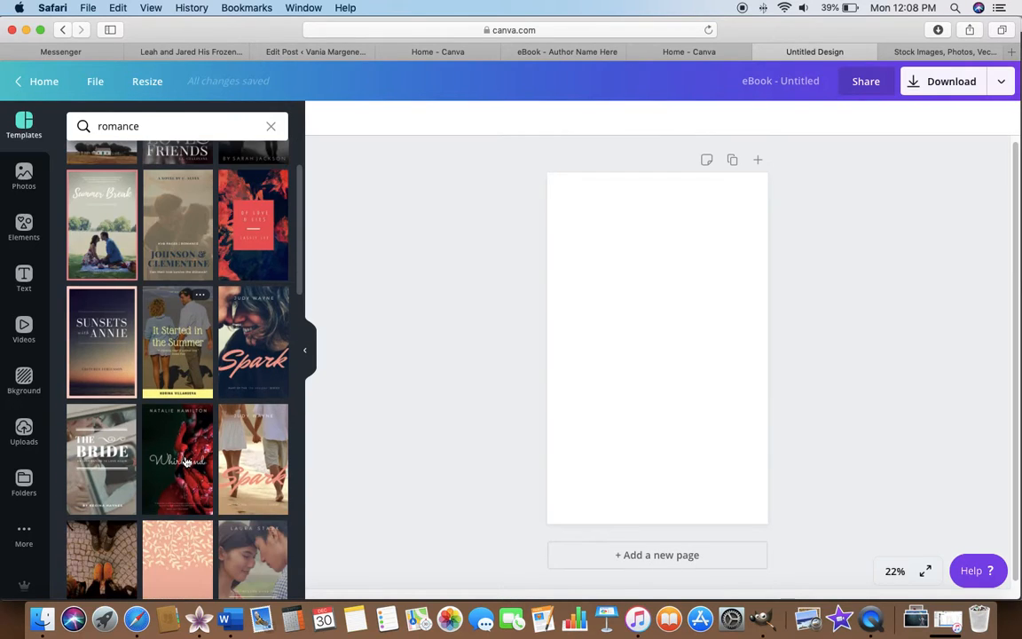
{"action": "scroll", "coordinate": [185, 461], "scroll_direction": "down", "scroll_amount": 2}
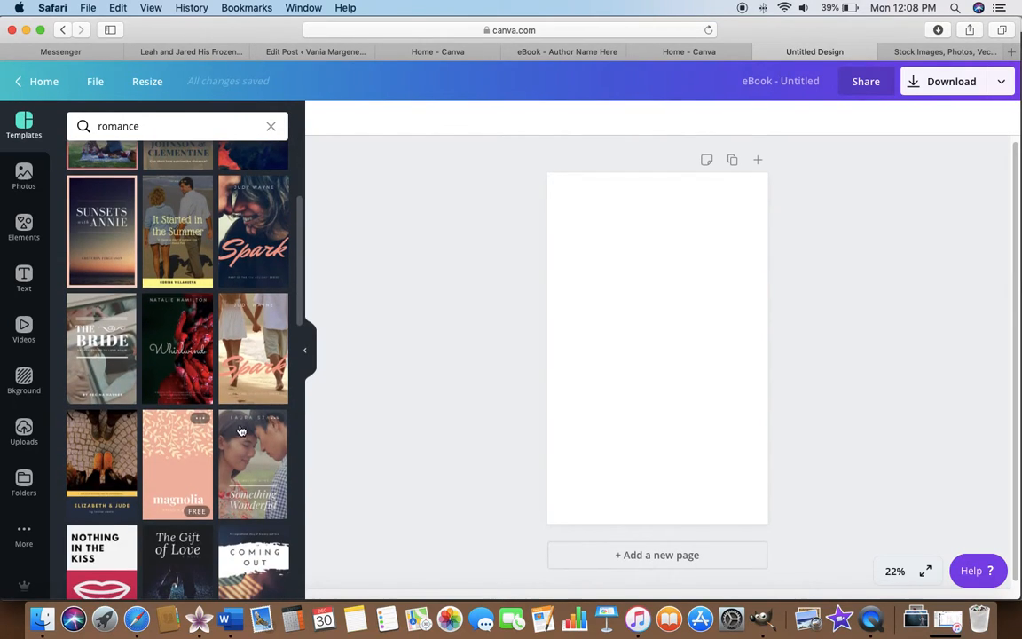
{"action": "scroll", "coordinate": [138, 400], "scroll_direction": "down", "scroll_amount": 5}
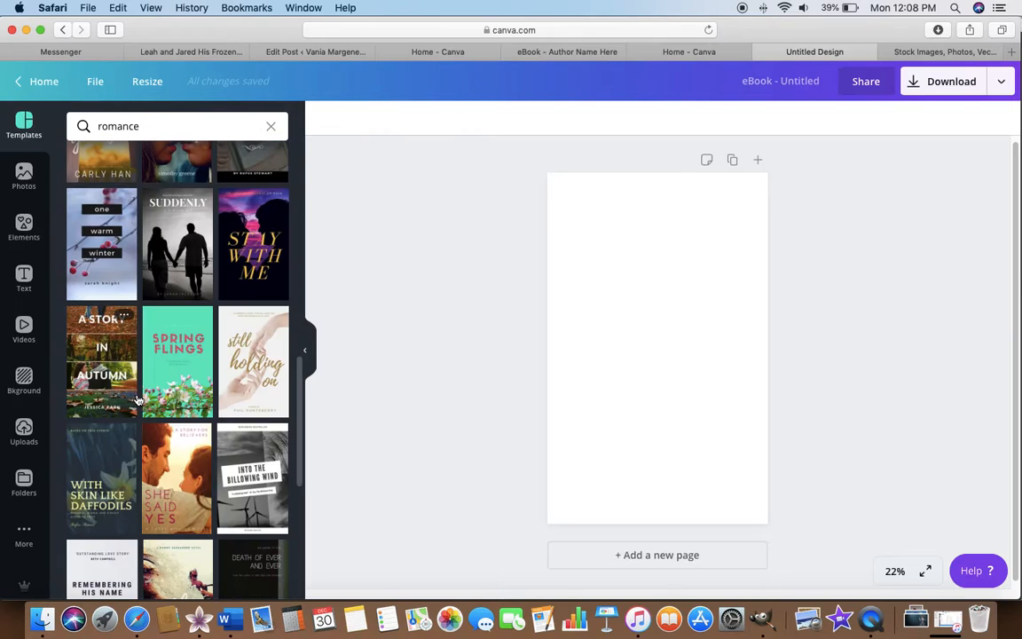
{"action": "scroll", "coordinate": [137, 401], "scroll_direction": "down", "scroll_amount": 2}
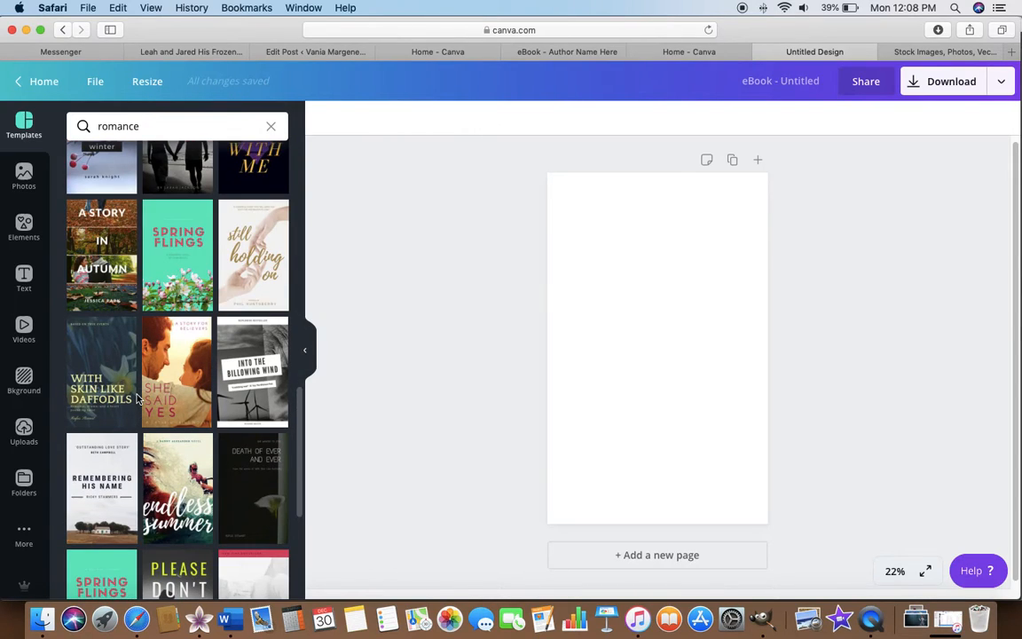
{"action": "scroll", "coordinate": [137, 400], "scroll_direction": "down", "scroll_amount": 4}
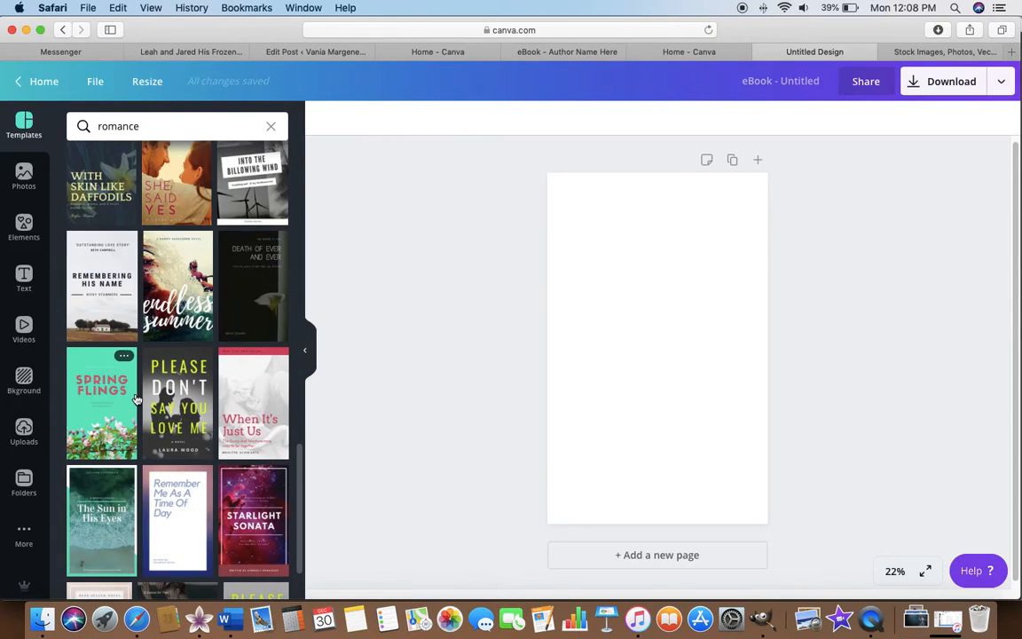
{"action": "scroll", "coordinate": [136, 400], "scroll_direction": "down", "scroll_amount": 2}
{"action": "scroll", "coordinate": [133, 397], "scroll_direction": "up", "scroll_amount": 15}
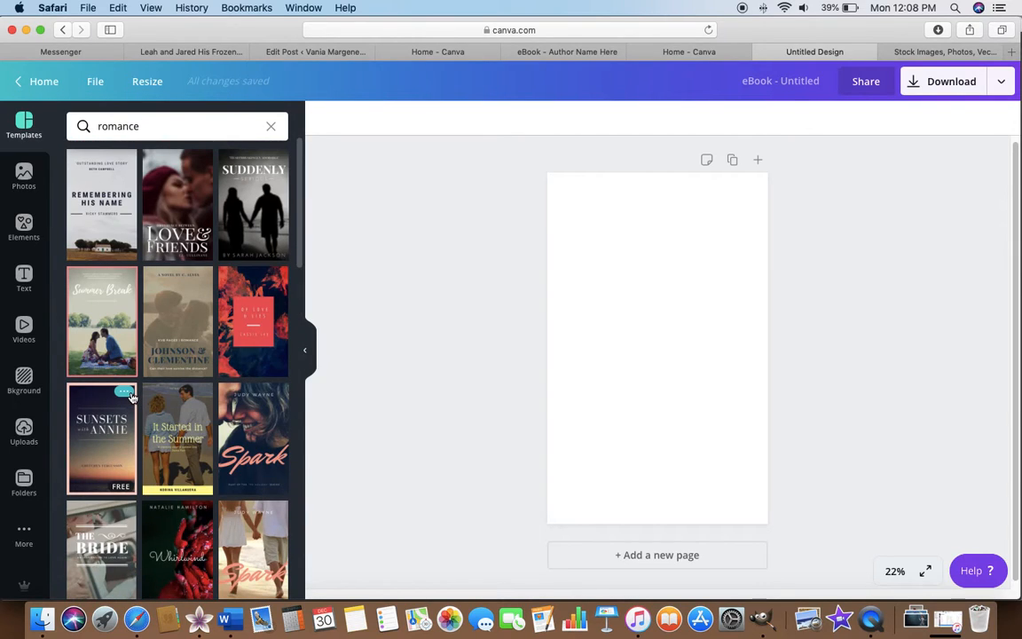
{"action": "scroll", "coordinate": [168, 358], "scroll_direction": "down", "scroll_amount": 5}
{"action": "scroll", "coordinate": [168, 358], "scroll_direction": "down", "scroll_amount": 10}
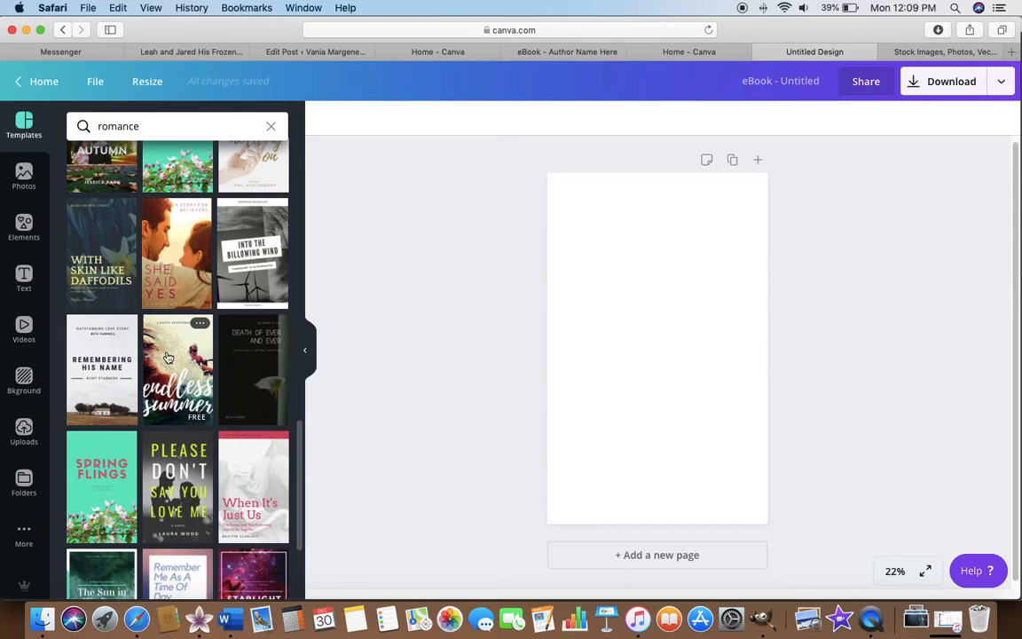
{"action": "scroll", "coordinate": [169, 358], "scroll_direction": "down", "scroll_amount": 4}
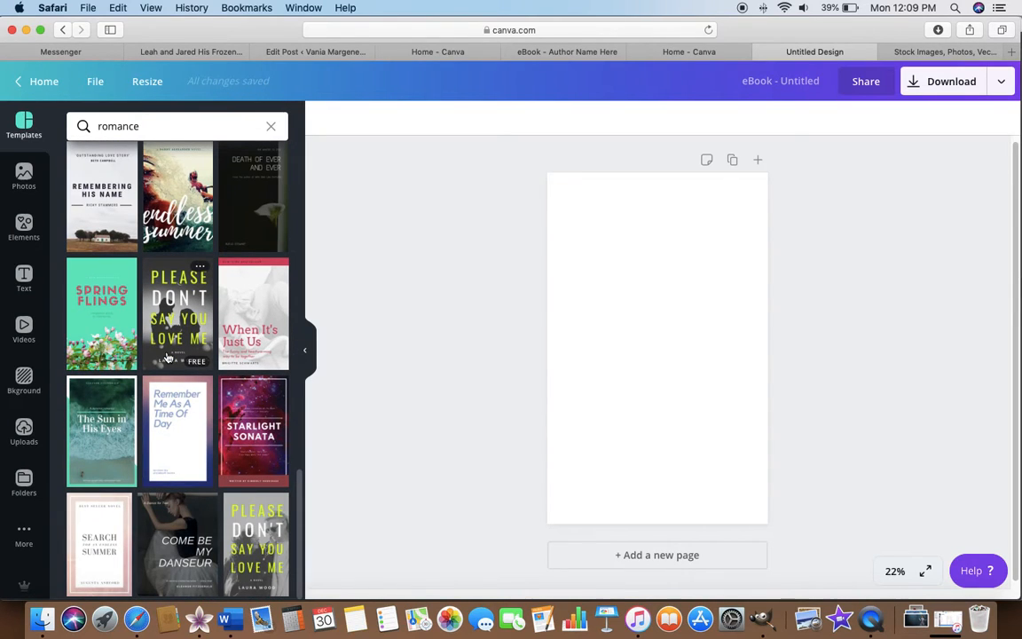
{"action": "scroll", "coordinate": [165, 358], "scroll_direction": "up", "scroll_amount": 20}
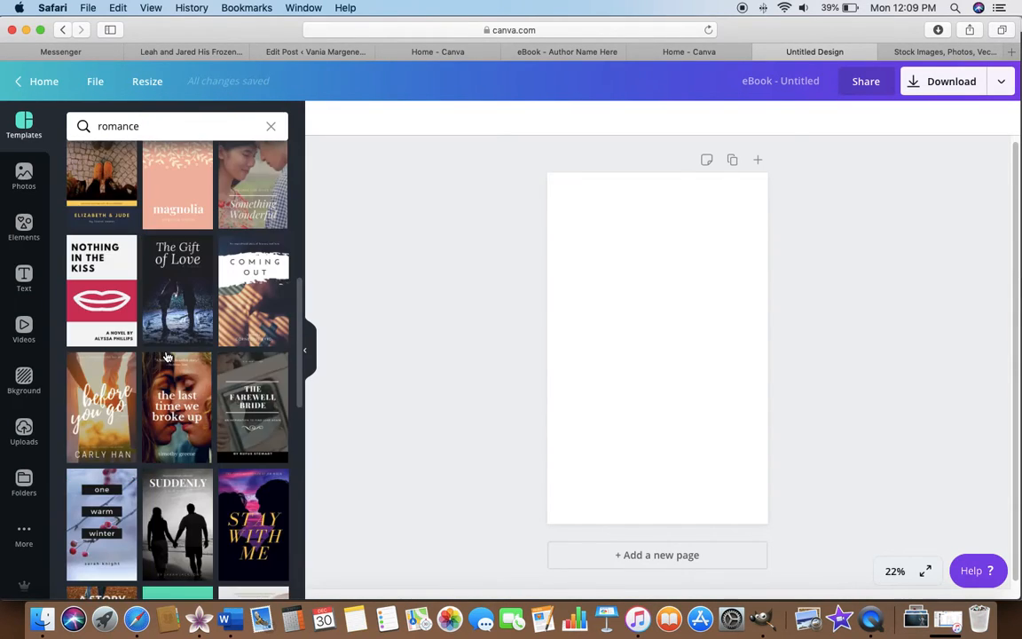
Replace the template search term with "comedy".
{"action": "left_click", "coordinate": [156, 129]}
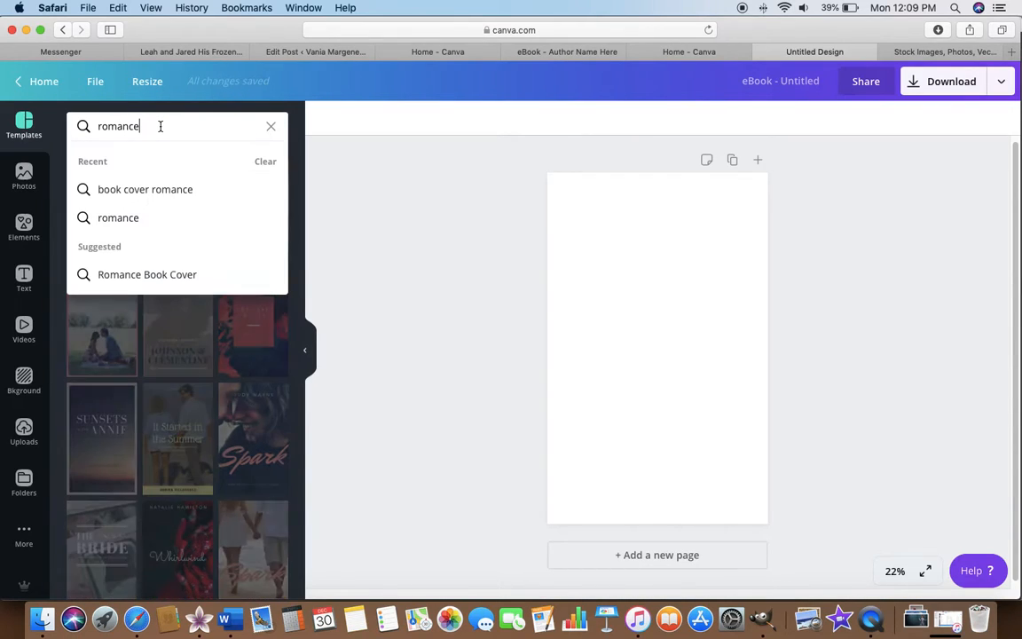
{"action": "key", "text": "BackSpace"}
{"action": "key", "text": "BackSpace"}
{"action": "key", "text": "BackSpace"}
{"action": "key", "text": "BackSpace"}
{"action": "key", "text": "BackSpace"}
{"action": "key", "text": "BackSpace"}
{"action": "key", "text": "BackSpace"}
{"action": "type", "text": "comde"}
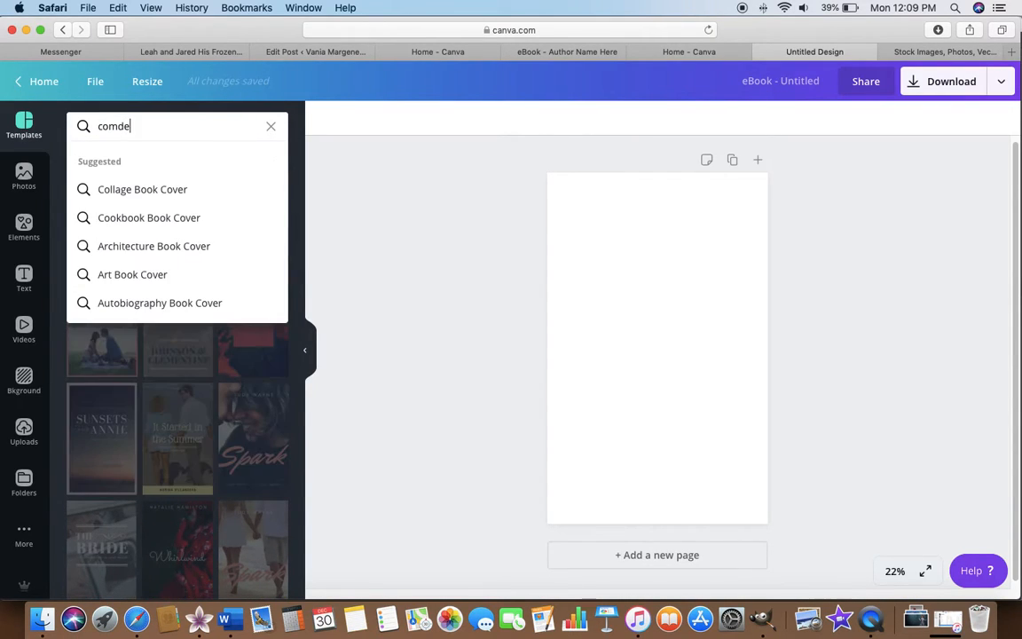
{"action": "key", "text": "BackSpace"}
{"action": "key", "text": "BackSpace"}
{"action": "type", "text": "edy"}
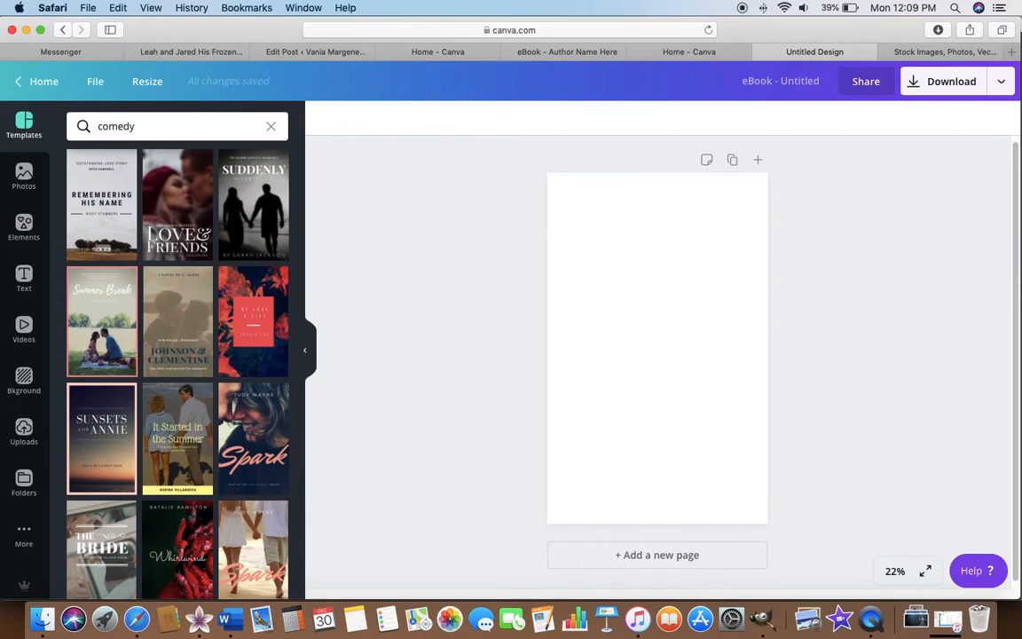
Search the templates for "romantic comedy" instead.
{"action": "key", "text": "BackSpace"}
{"action": "key", "text": "BackSpace"}
{"action": "key", "text": "BackSpace"}
{"action": "key", "text": "BackSpace"}
{"action": "key", "text": "BackSpace"}
{"action": "key", "text": "BackSpace"}
{"action": "type", "text": "romantic comed"}
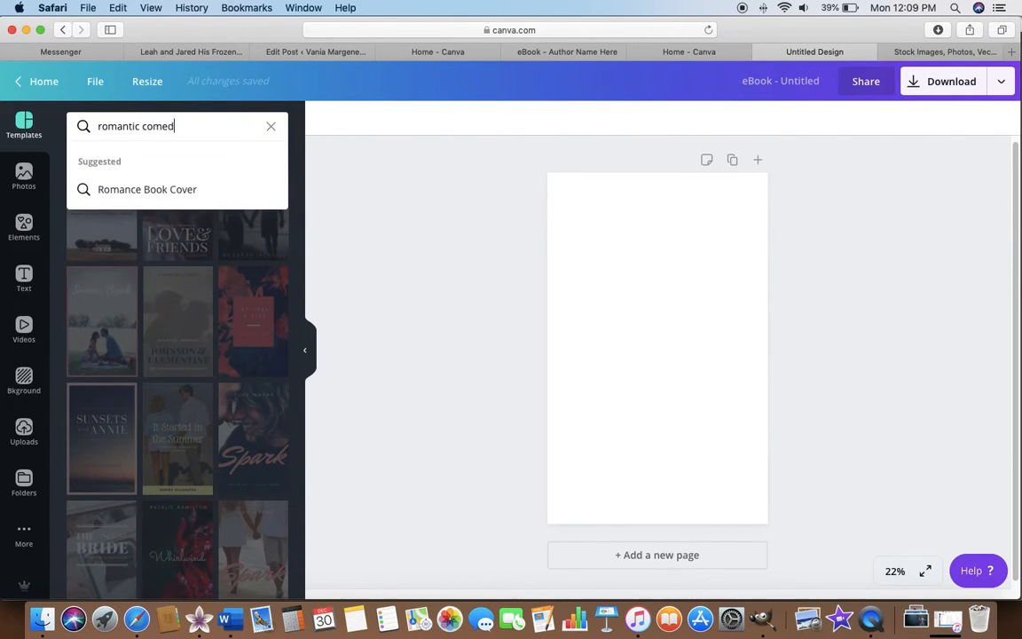
{"action": "type", "text": "y"}
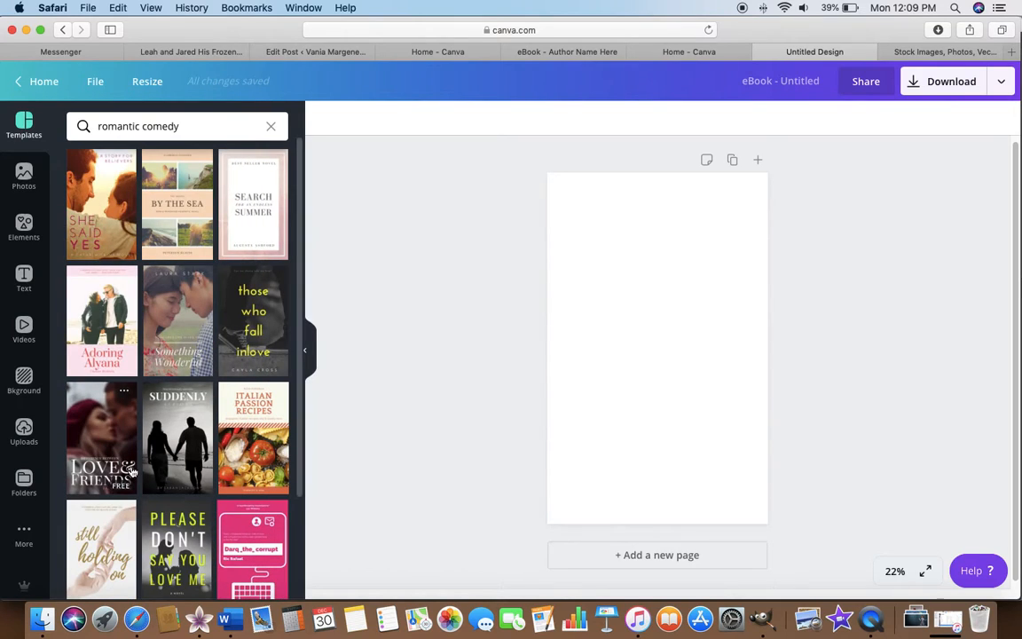
Apply the "She Said Yes" template and replace its cover photo with the uploaded picture of the woman holding a red heart balloon.
{"action": "scroll", "coordinate": [132, 472], "scroll_direction": "down", "scroll_amount": 3}
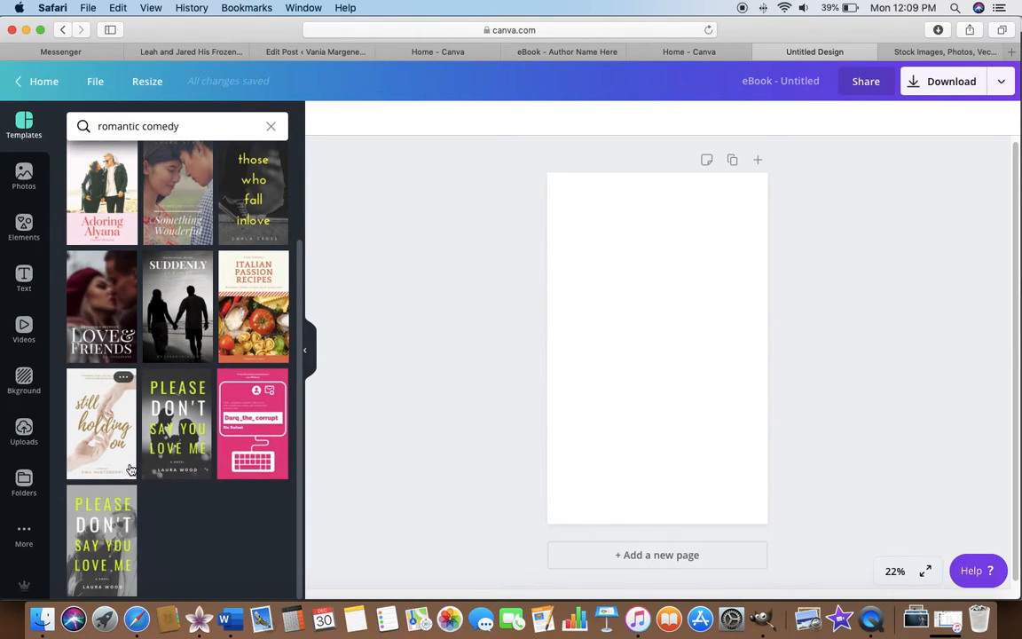
{"action": "scroll", "coordinate": [131, 470], "scroll_direction": "up", "scroll_amount": 3}
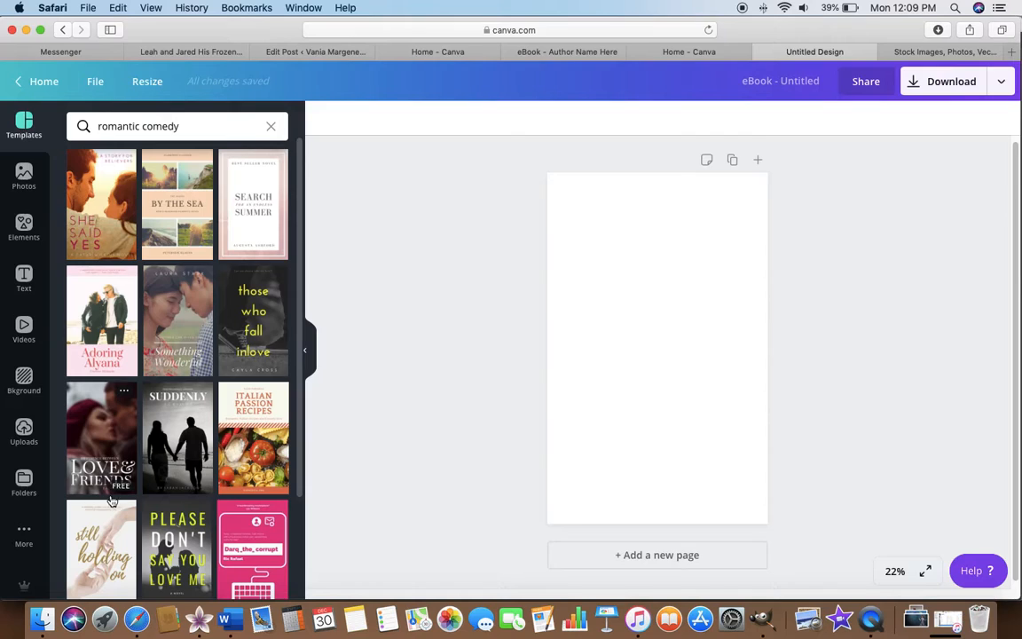
{"action": "left_click", "coordinate": [96, 229]}
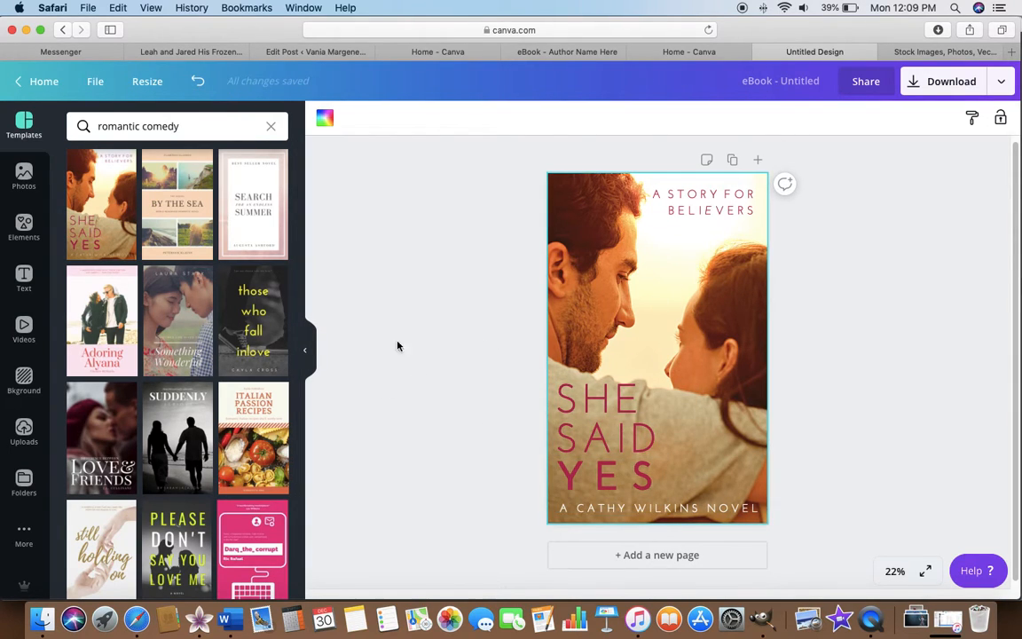
{"action": "left_click", "coordinate": [24, 431]}
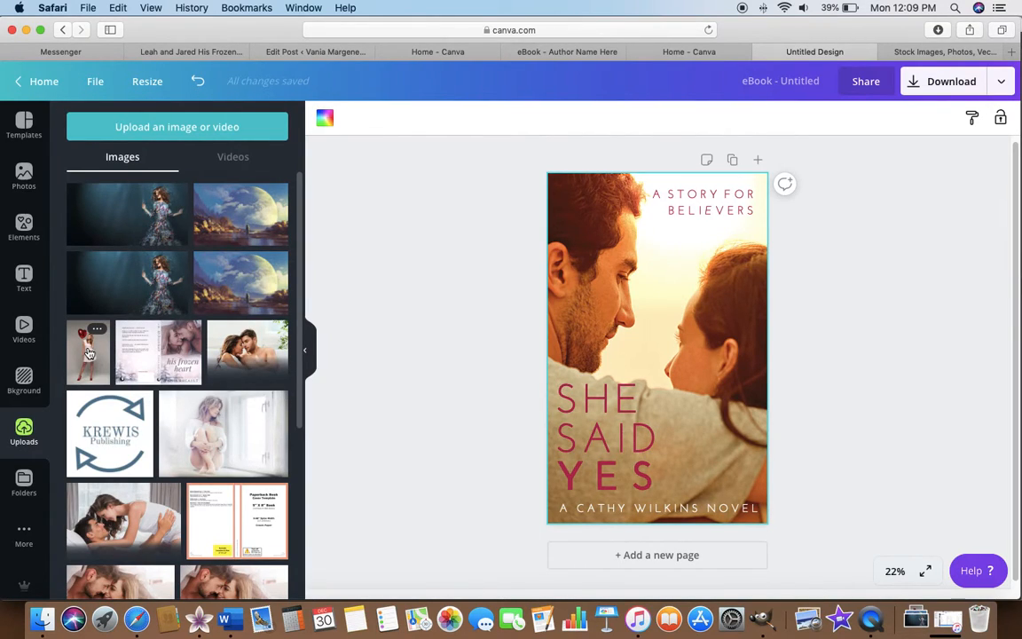
{"action": "left_click_drag", "start_coordinate": [89, 354], "coordinate": [549, 311]}
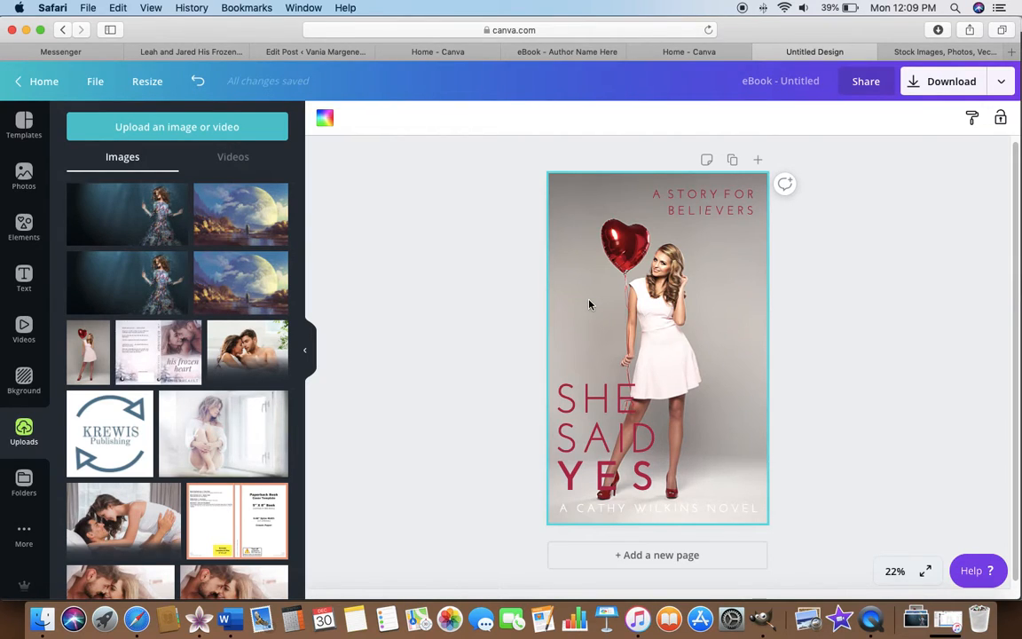
Recolor the author line at the bottom of the cover with the dark red document color.
{"action": "left_click", "coordinate": [716, 516]}
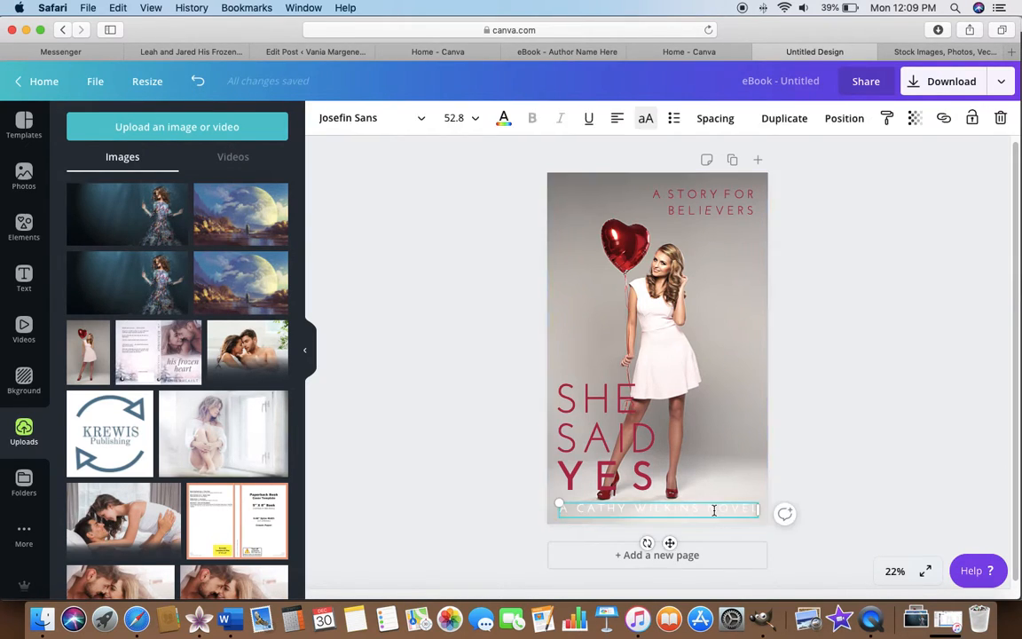
{"action": "left_click", "coordinate": [503, 121]}
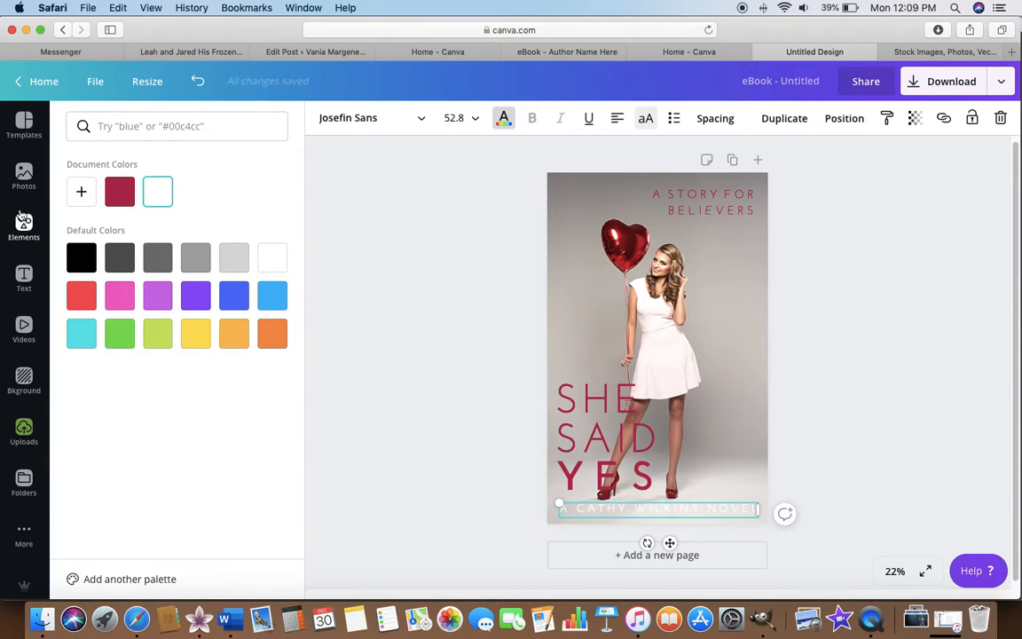
{"action": "left_click", "coordinate": [110, 180]}
{"action": "left_click", "coordinate": [493, 329]}
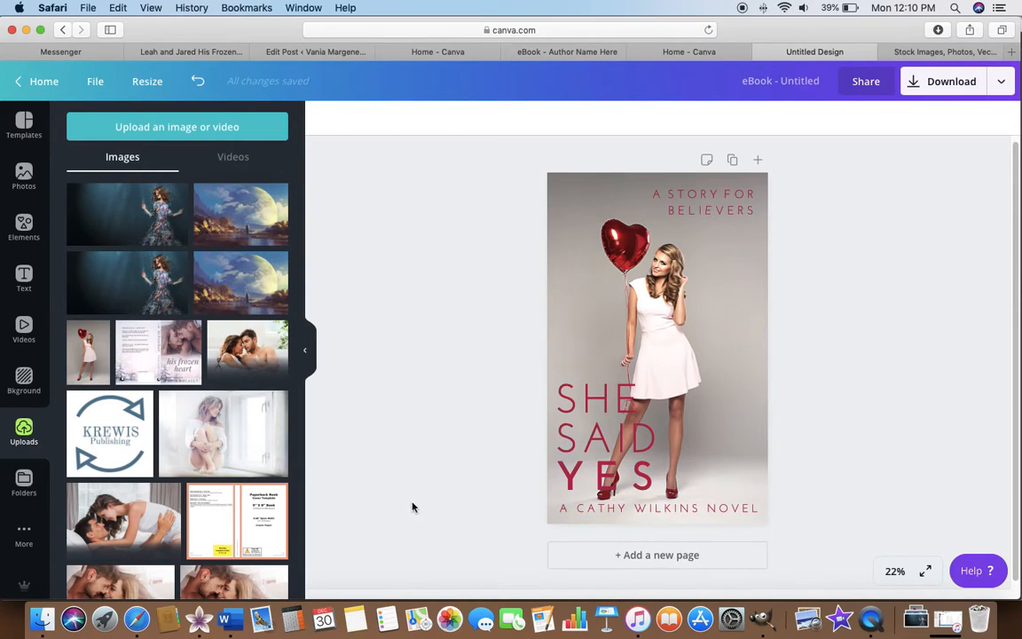
Search the templates for "women's fiction" in place of the current search term.
{"action": "left_click", "coordinate": [29, 133]}
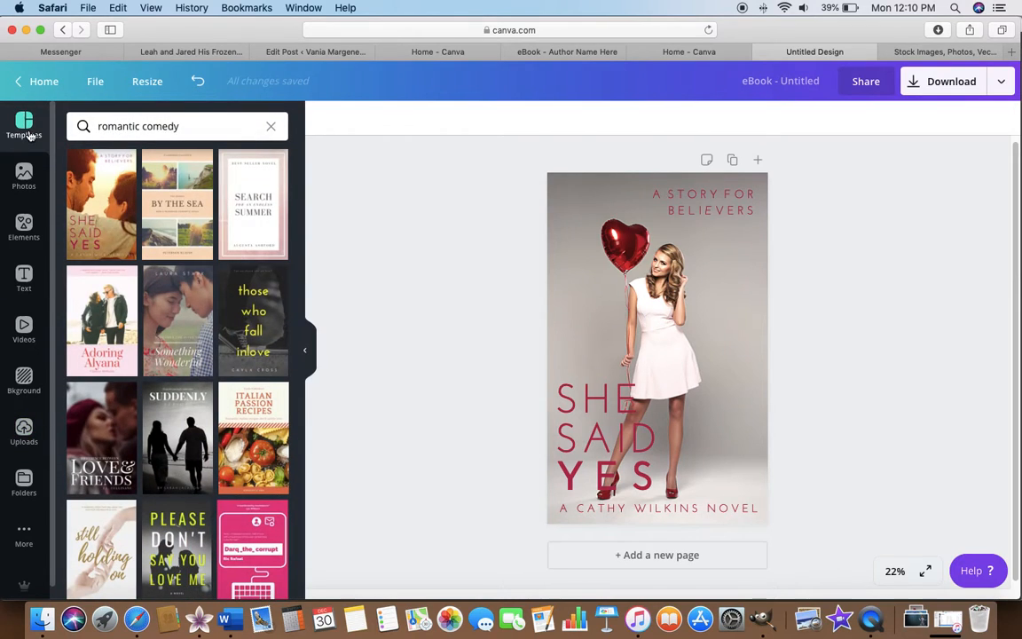
{"action": "left_click", "coordinate": [180, 126]}
{"action": "key", "text": "BackSpace"}
{"action": "key", "text": "BackSpace"}
{"action": "key", "text": "BackSpace"}
{"action": "key", "text": "BackSpace"}
{"action": "key", "text": "BackSpace"}
{"action": "key", "text": "BackSpace"}
{"action": "key", "text": "BackSpace"}
{"action": "key", "text": "BackSpace"}
{"action": "key", "text": "BackSpace"}
{"action": "key", "text": "BackSpace"}
{"action": "key", "text": "BackSpace"}
{"action": "key", "text": "BackSpace"}
{"action": "key", "text": "BackSpace"}
{"action": "key", "text": "BackSpace"}
{"action": "key", "text": "BackSpace"}
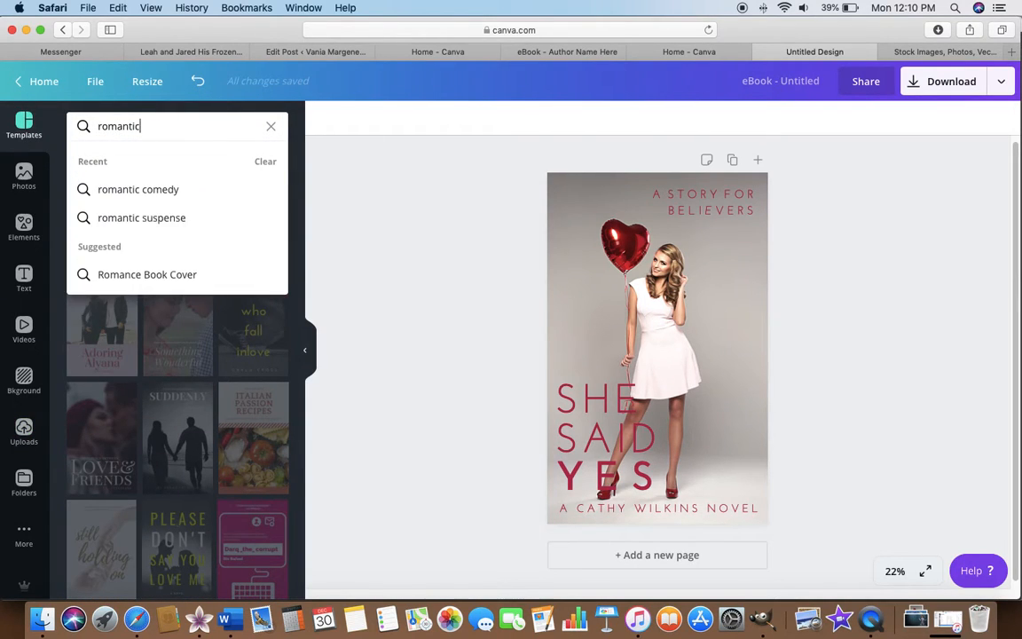
{"action": "type", "text": "wo"}
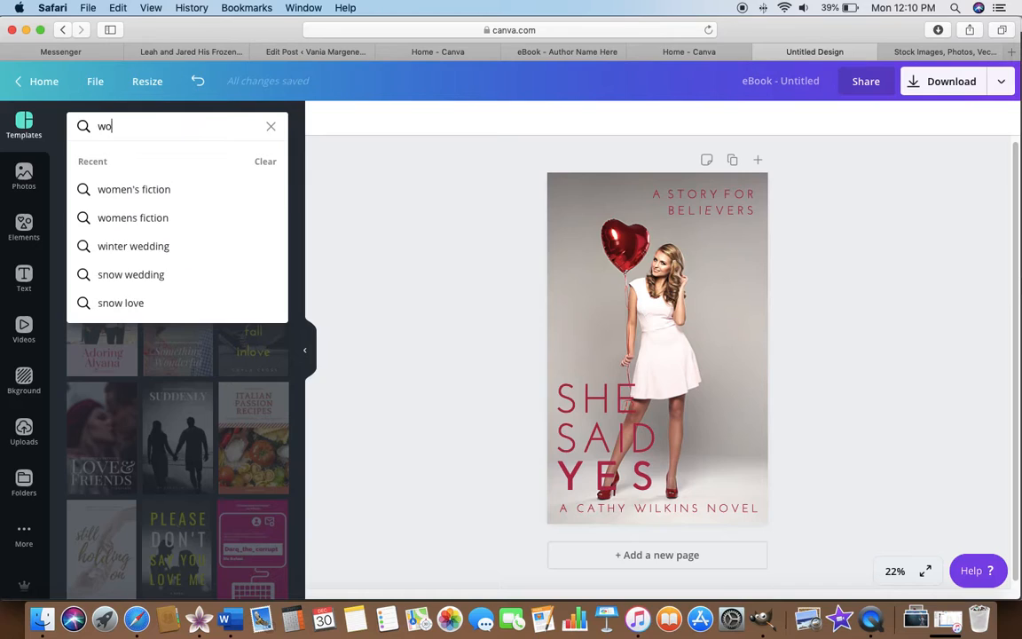
{"action": "type", "text": "men's fiction"}
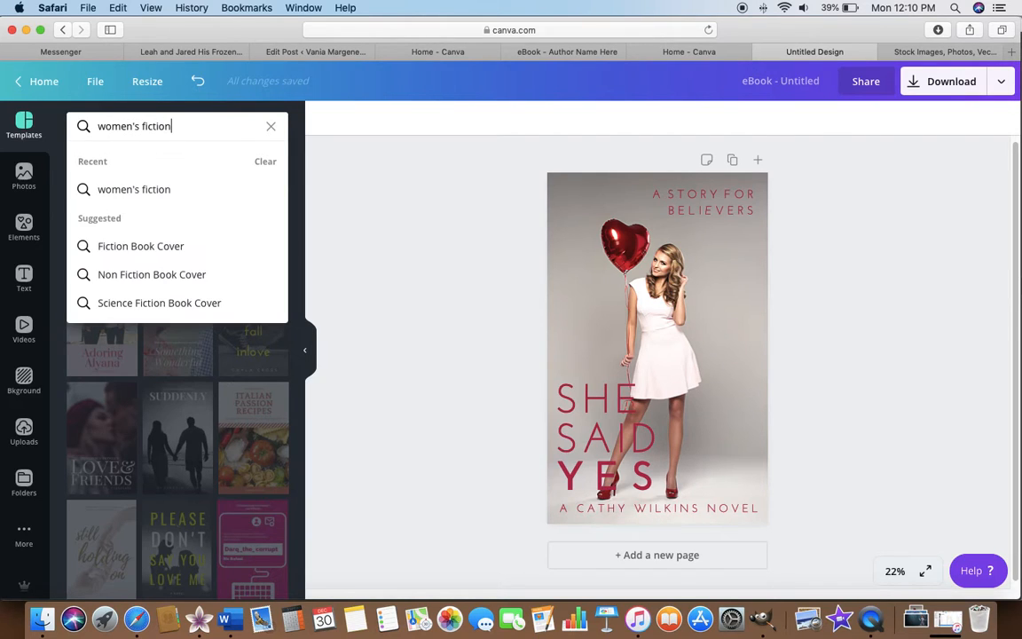
{"action": "key", "text": "Return"}
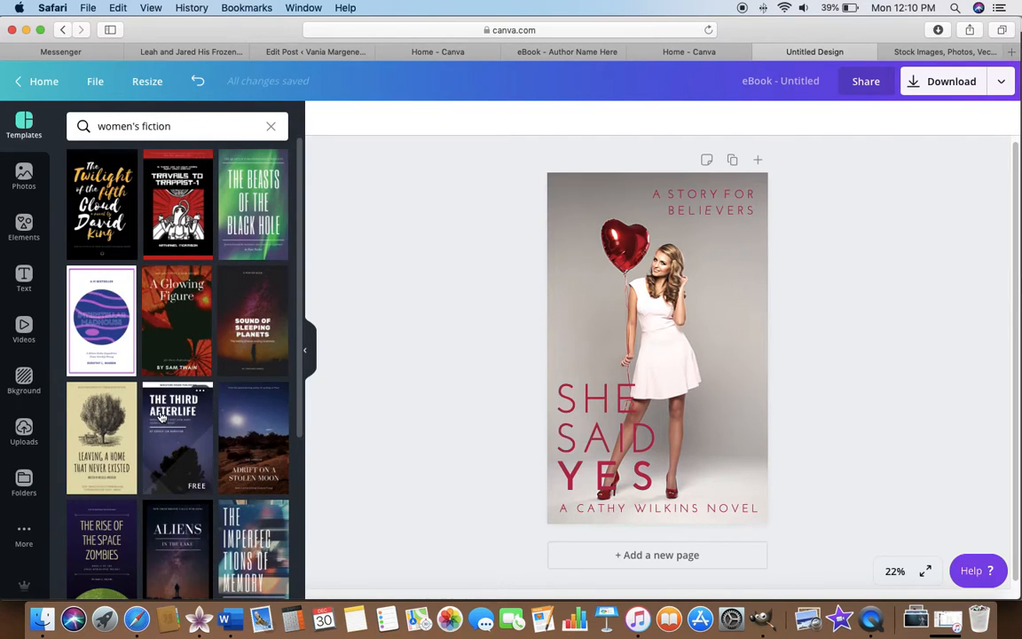
Browse the women's fiction template results for a cover design that suits the genre.
{"action": "scroll", "coordinate": [145, 376], "scroll_direction": "down", "scroll_amount": 3}
{"action": "scroll", "coordinate": [154, 417], "scroll_direction": "down", "scroll_amount": 4}
{"action": "scroll", "coordinate": [154, 417], "scroll_direction": "down", "scroll_amount": 5}
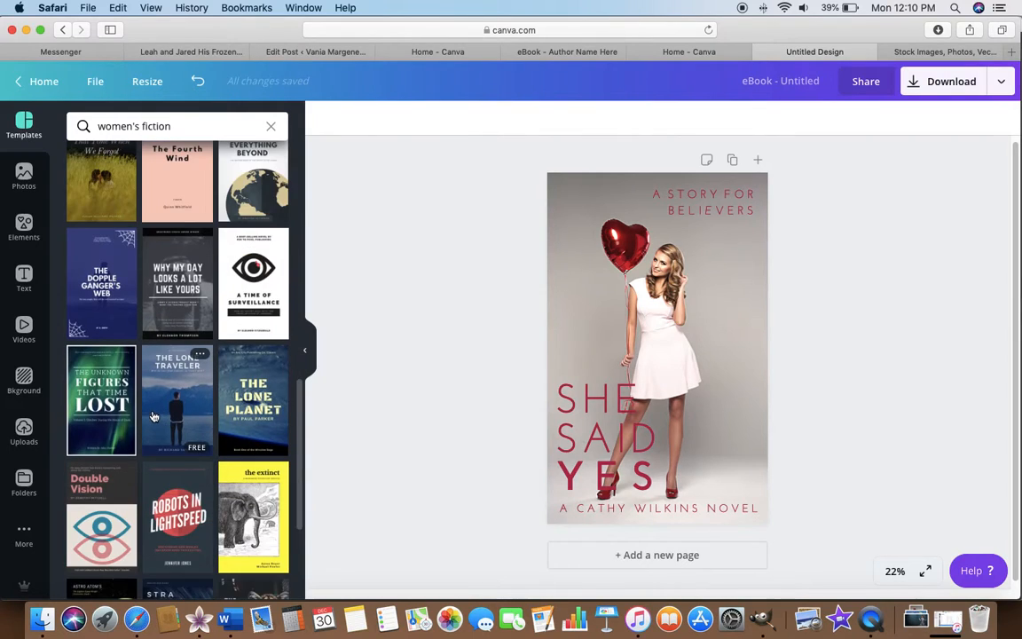
{"action": "scroll", "coordinate": [148, 417], "scroll_direction": "down", "scroll_amount": 4}
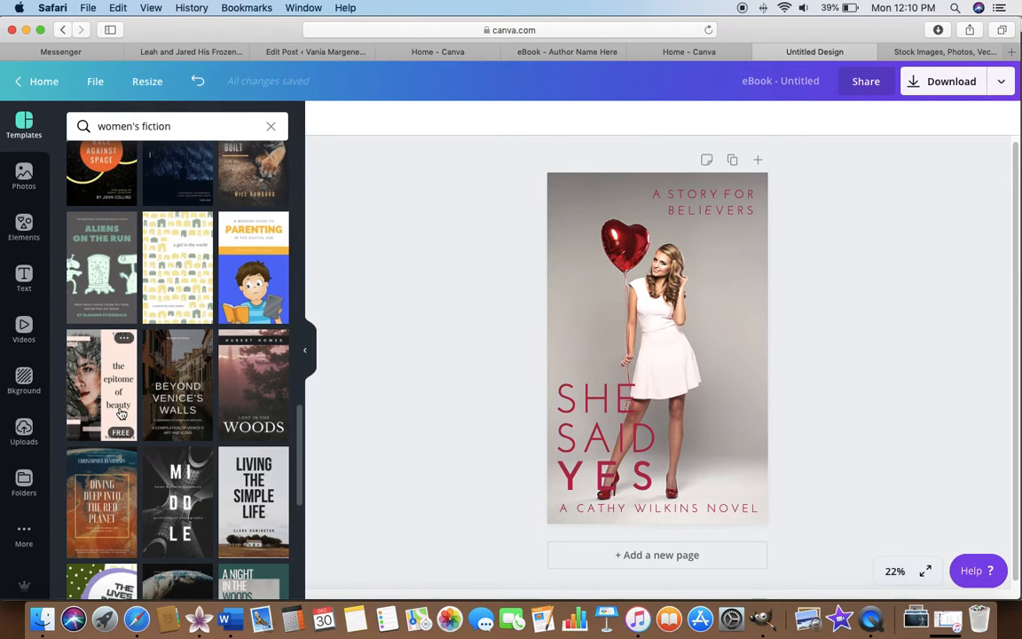
{"action": "scroll", "coordinate": [120, 414], "scroll_direction": "down", "scroll_amount": 5}
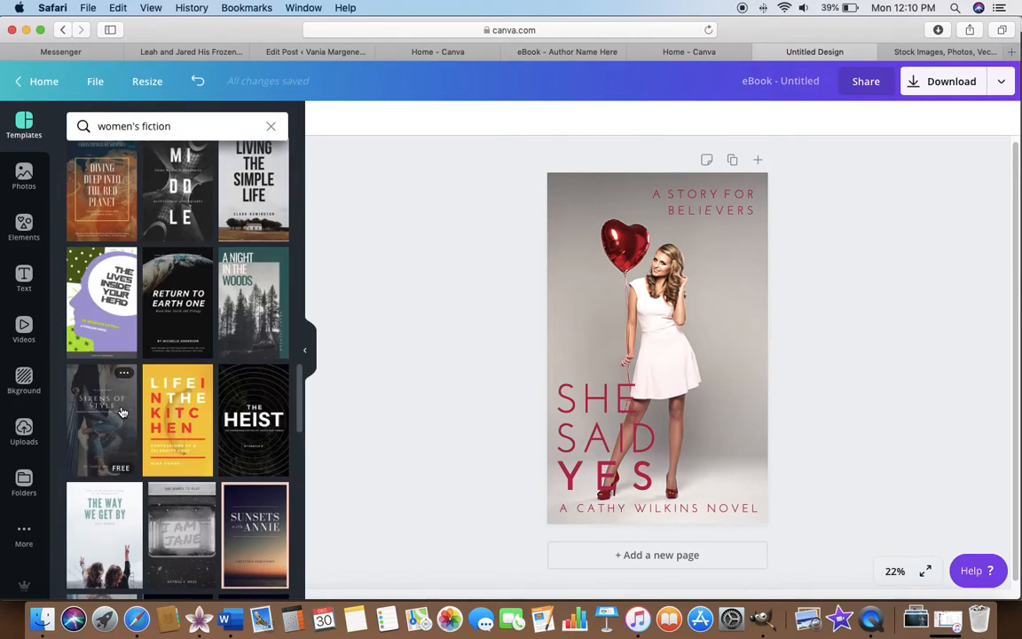
{"action": "scroll", "coordinate": [120, 414], "scroll_direction": "down", "scroll_amount": 6}
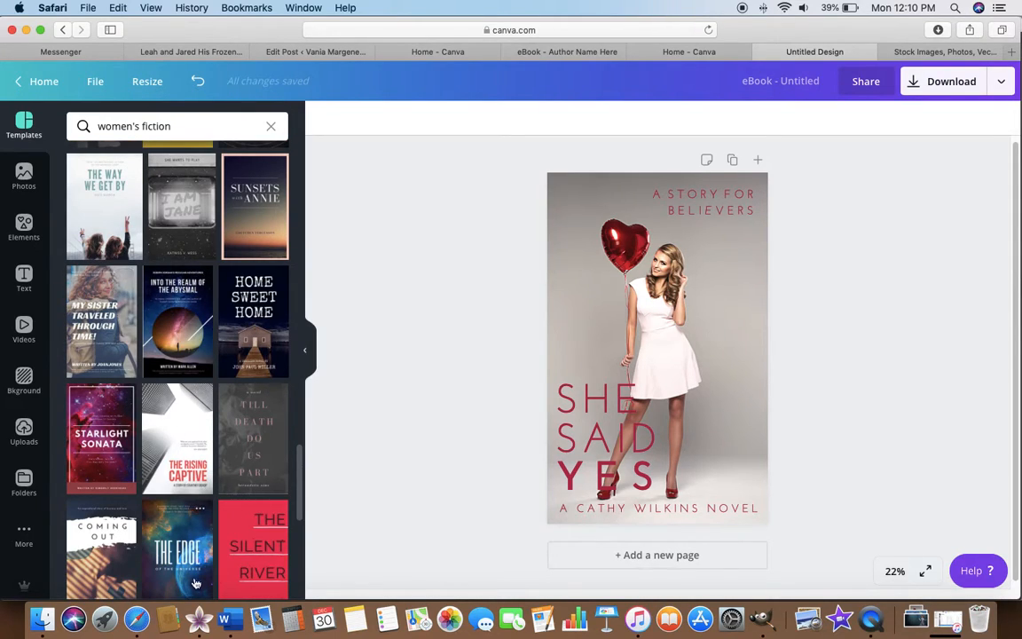
{"action": "scroll", "coordinate": [181, 563], "scroll_direction": "down", "scroll_amount": 2}
{"action": "scroll", "coordinate": [181, 562], "scroll_direction": "down", "scroll_amount": 6}
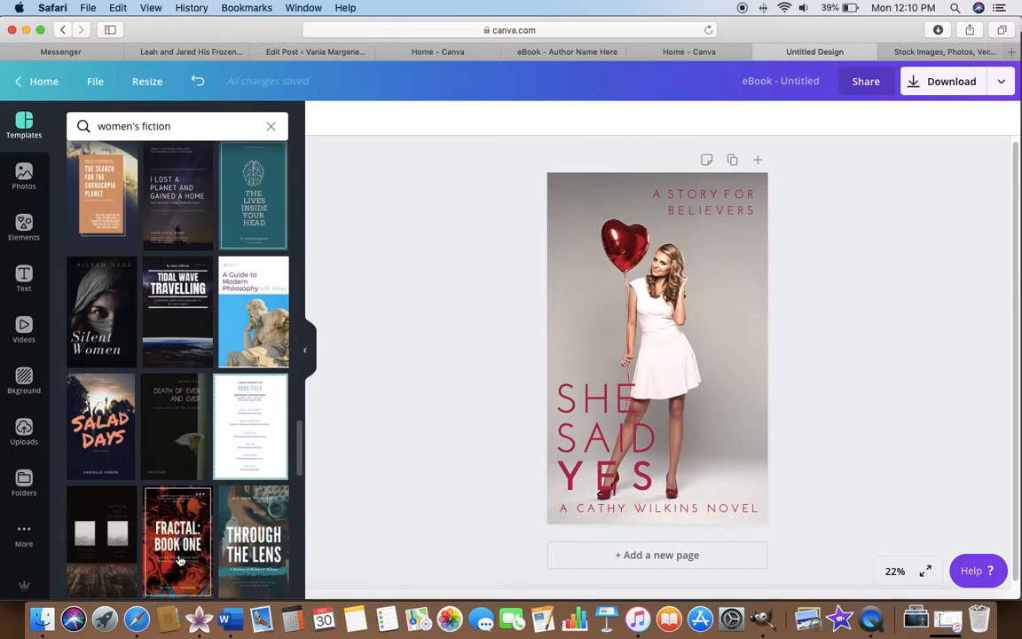
{"action": "scroll", "coordinate": [176, 490], "scroll_direction": "down", "scroll_amount": 4}
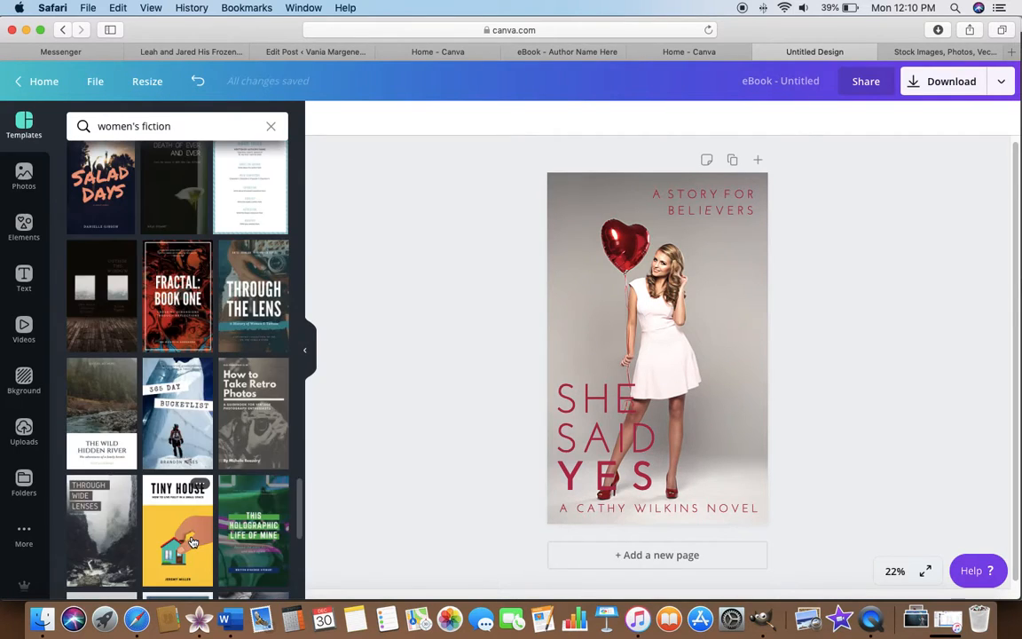
{"action": "scroll", "coordinate": [191, 541], "scroll_direction": "down", "scroll_amount": 2}
{"action": "scroll", "coordinate": [192, 541], "scroll_direction": "down", "scroll_amount": 6}
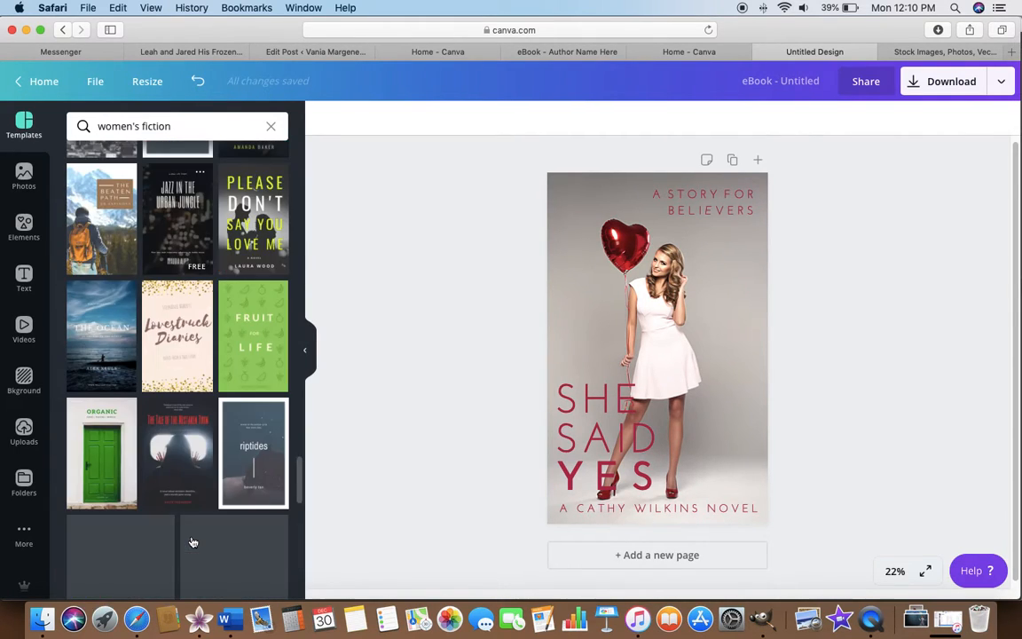
{"action": "scroll", "coordinate": [192, 541], "scroll_direction": "down", "scroll_amount": 2}
{"action": "scroll", "coordinate": [193, 541], "scroll_direction": "down", "scroll_amount": 7}
{"action": "scroll", "coordinate": [192, 542], "scroll_direction": "down", "scroll_amount": 10}
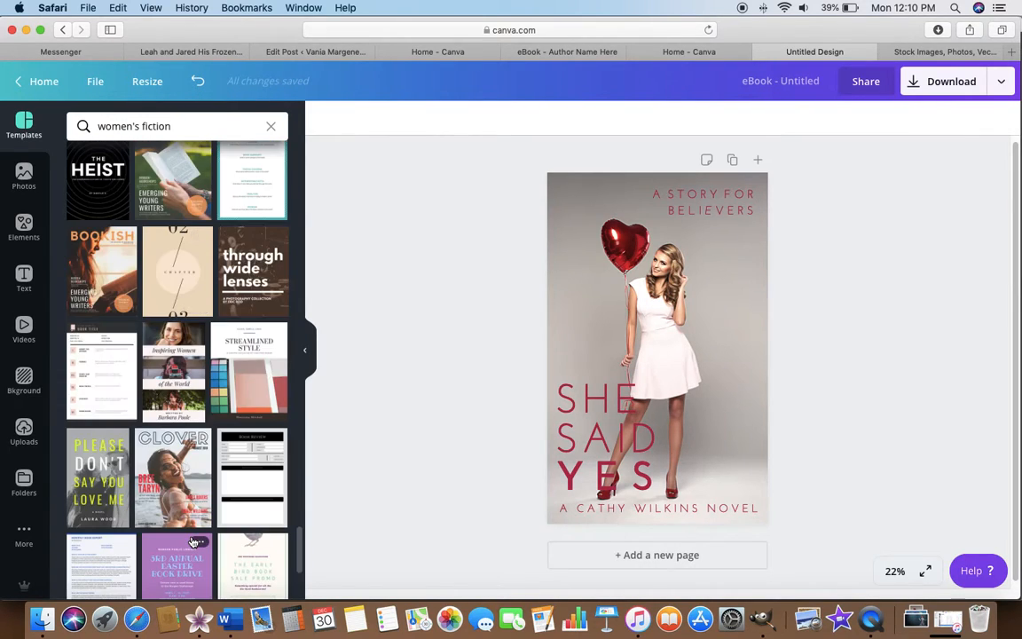
{"action": "scroll", "coordinate": [192, 542], "scroll_direction": "down", "scroll_amount": 5}
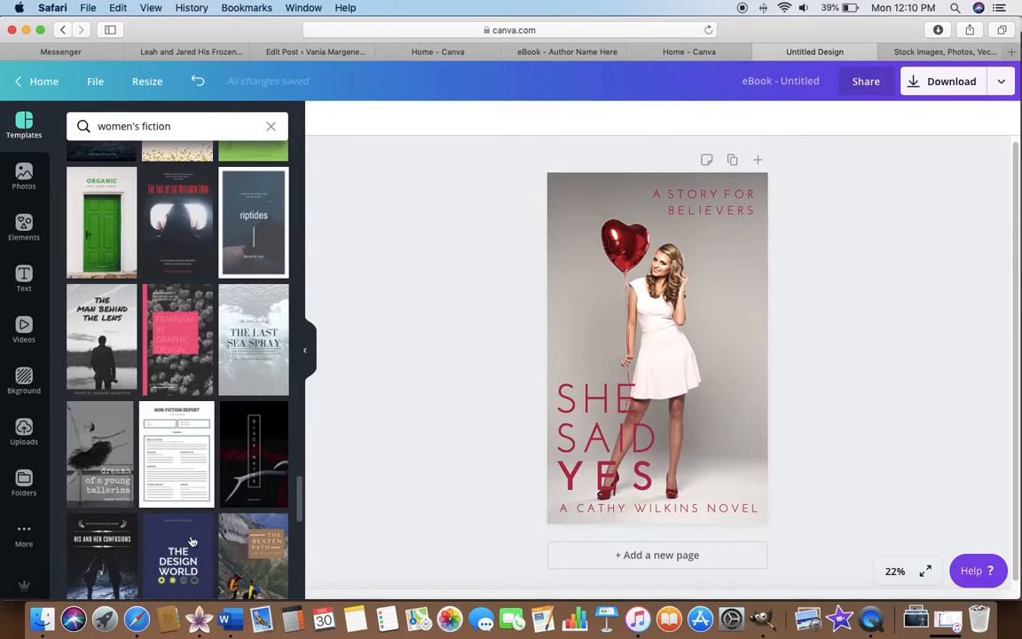
Search the templates for "romance" instead.
{"action": "left_click", "coordinate": [196, 130]}
{"action": "key", "text": "BackSpace"}
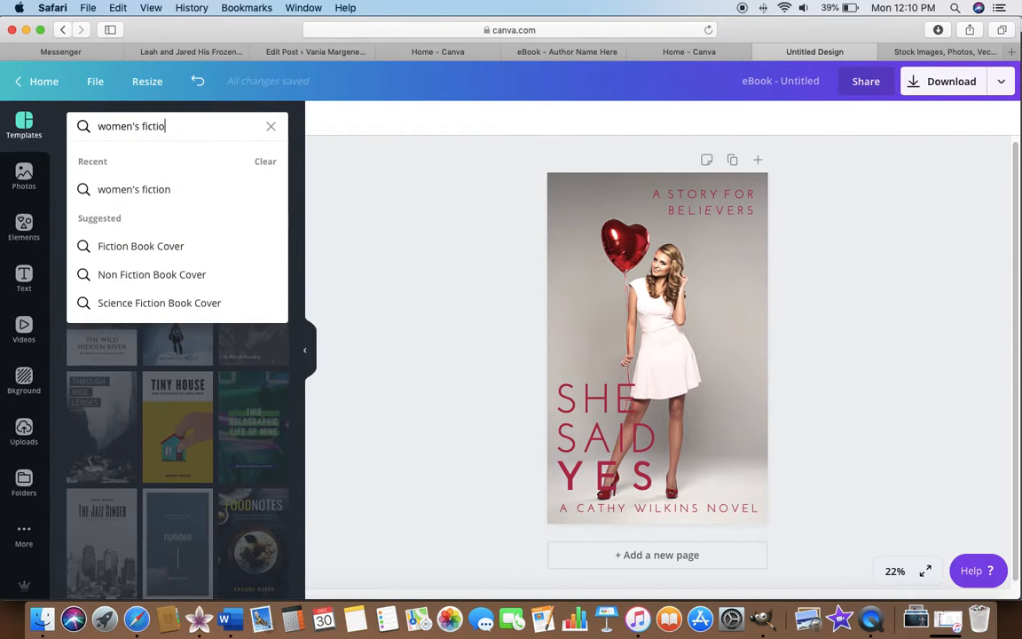
{"action": "key", "text": "BackSpace"}
{"action": "key", "text": "BackSpace"}
{"action": "key", "text": "BackSpace"}
{"action": "key", "text": "BackSpace"}
{"action": "key", "text": "BackSpace"}
{"action": "key", "text": "BackSpace"}
{"action": "key", "text": "BackSpace"}
{"action": "key", "text": "BackSpace"}
{"action": "key", "text": "BackSpace"}
{"action": "key", "text": "BackSpace"}
{"action": "type", "text": "roan"}
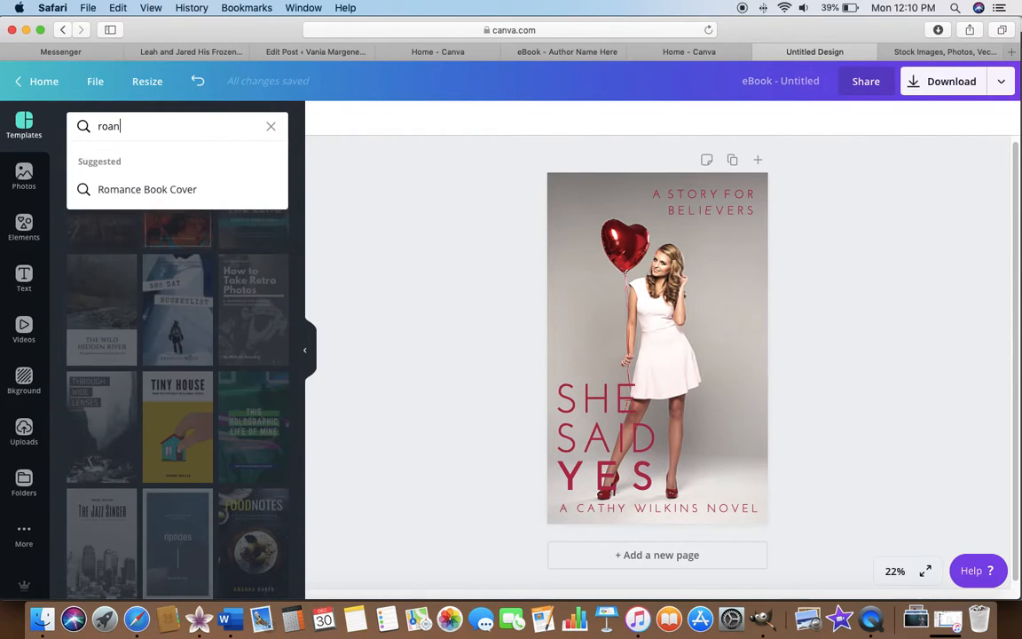
{"action": "key", "text": "BackSpace"}
{"action": "key", "text": "BackSpace"}
{"action": "type", "text": "m"}
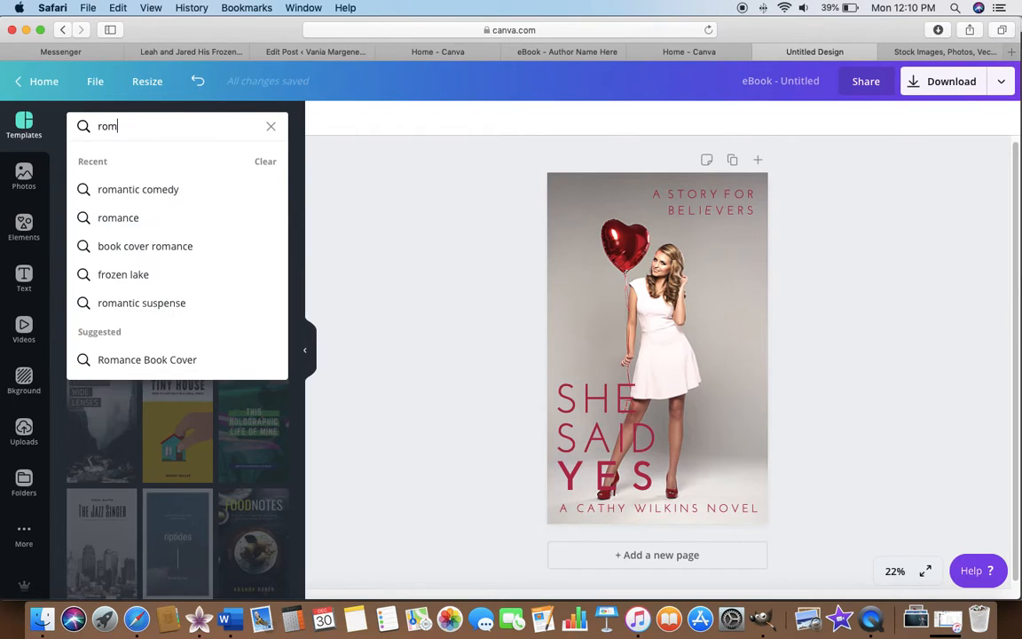
{"action": "type", "text": "ance"}
{"action": "key", "text": "Return"}
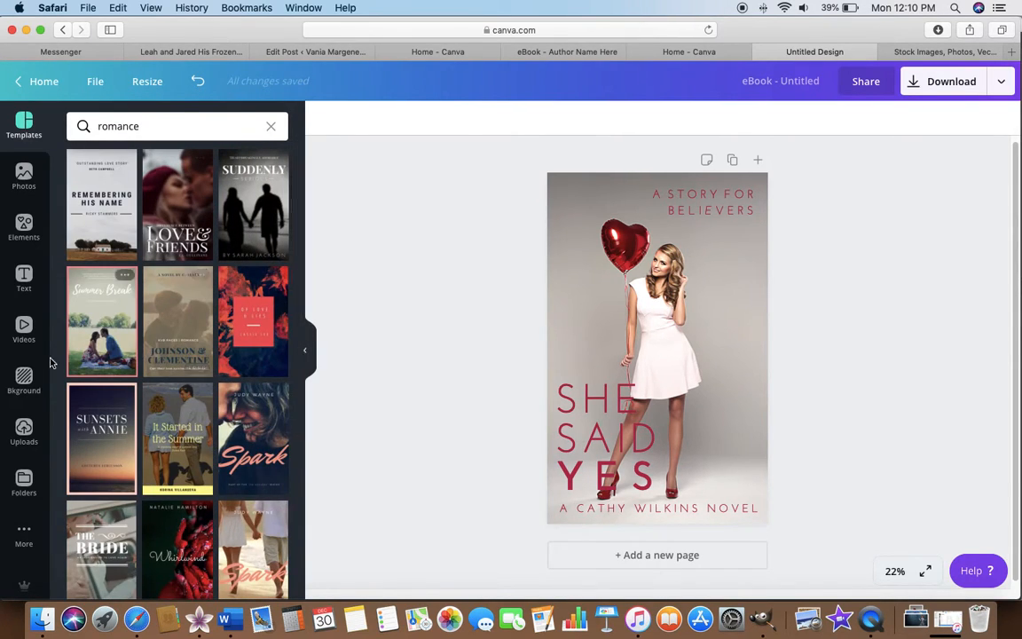
Apply the "Summer Break" template and replace its photo with the uploaded picture of the woman holding a red heart balloon.
{"action": "left_click_drag", "start_coordinate": [114, 313], "coordinate": [571, 306]}
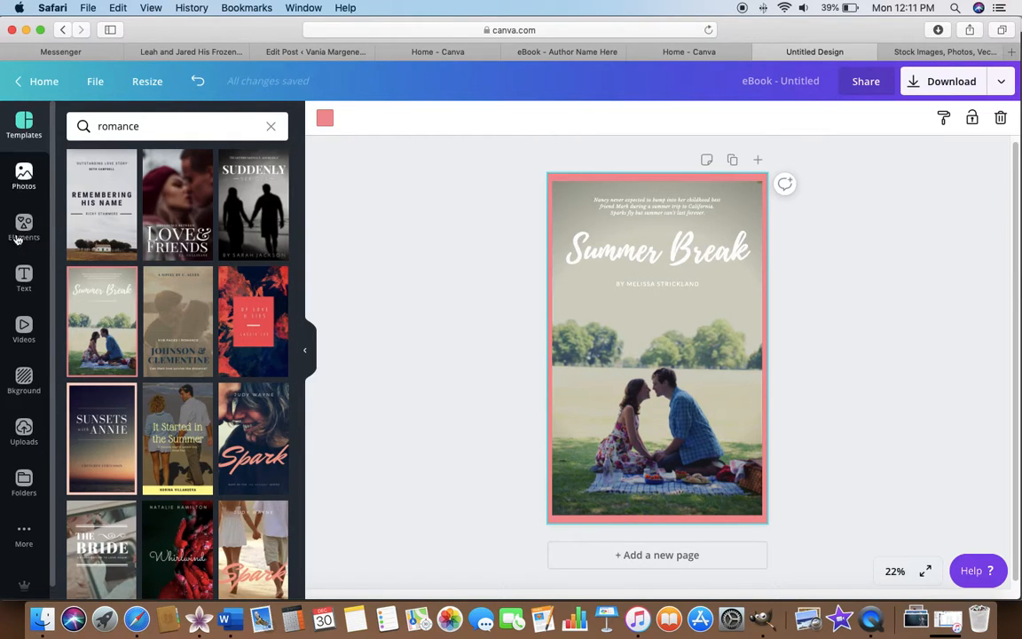
{"action": "left_click", "coordinate": [24, 429]}
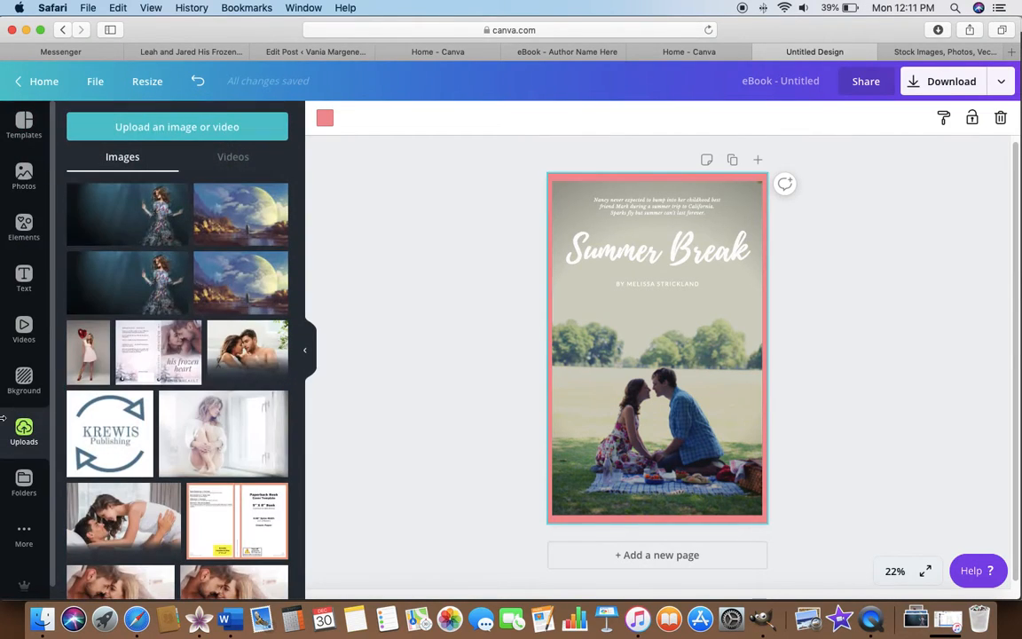
{"action": "left_click_drag", "start_coordinate": [174, 353], "coordinate": [556, 334]}
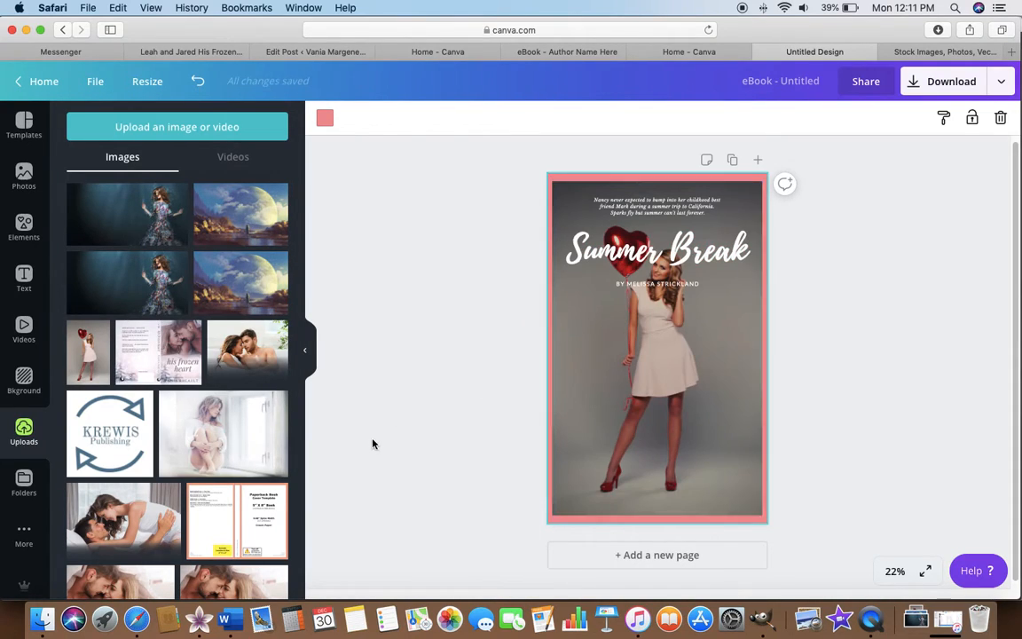
Recolor the cover's pink border with a custom dark red.
{"action": "left_click", "coordinate": [326, 125]}
{"action": "left_click", "coordinate": [81, 191]}
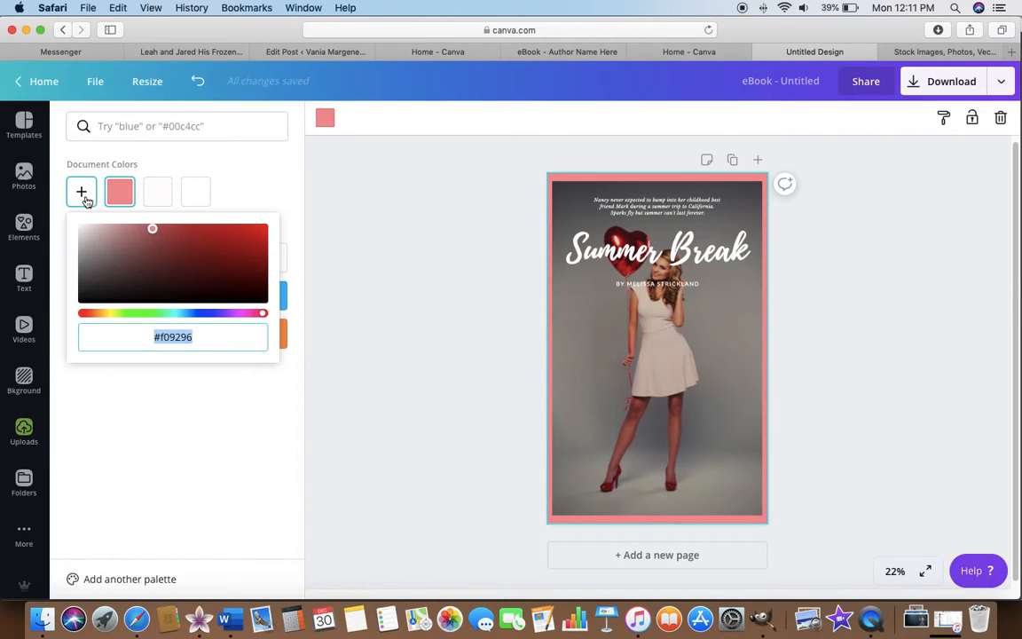
{"action": "left_click", "coordinate": [257, 250]}
{"action": "left_click", "coordinate": [423, 308]}
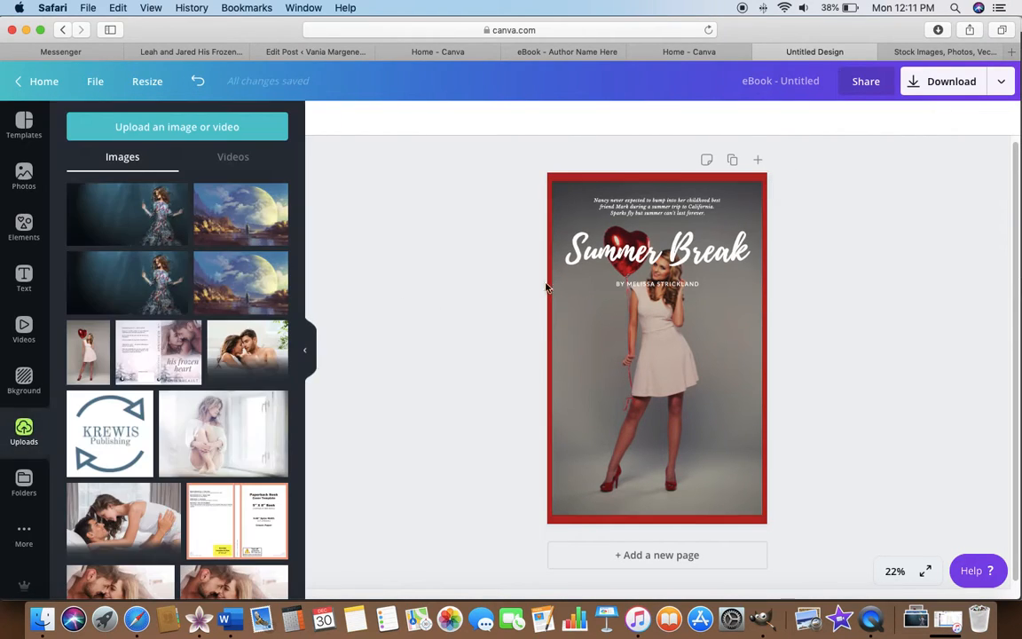
Move the "Summer Break" title down over the woman's lower legs and delete the small blurb text at the top of the cover.
{"action": "left_click_drag", "start_coordinate": [674, 250], "coordinate": [674, 446]}
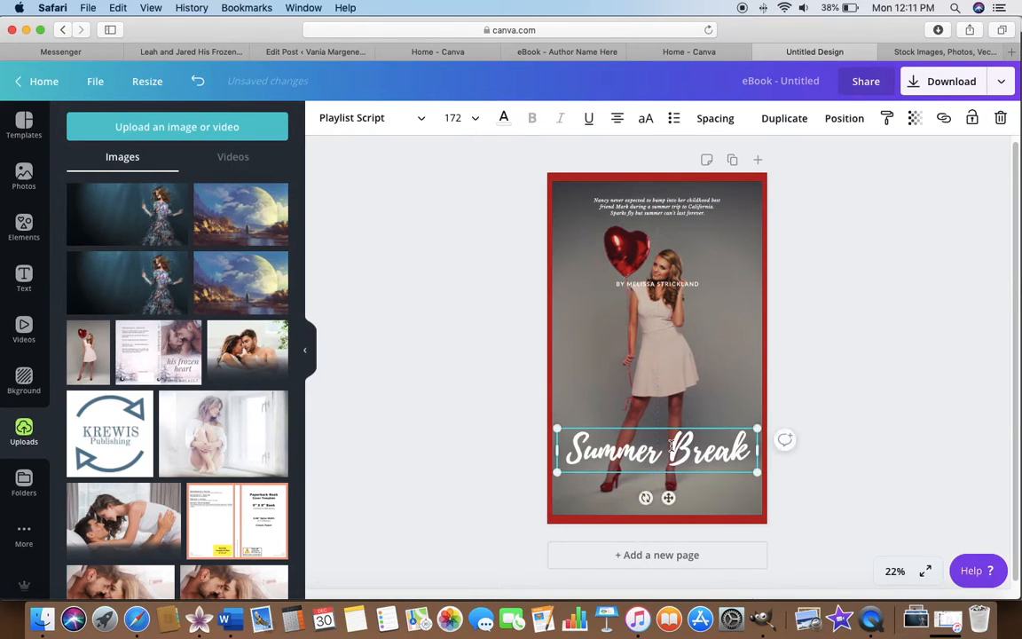
{"action": "left_click", "coordinate": [657, 204]}
{"action": "key", "text": "BackSpace"}
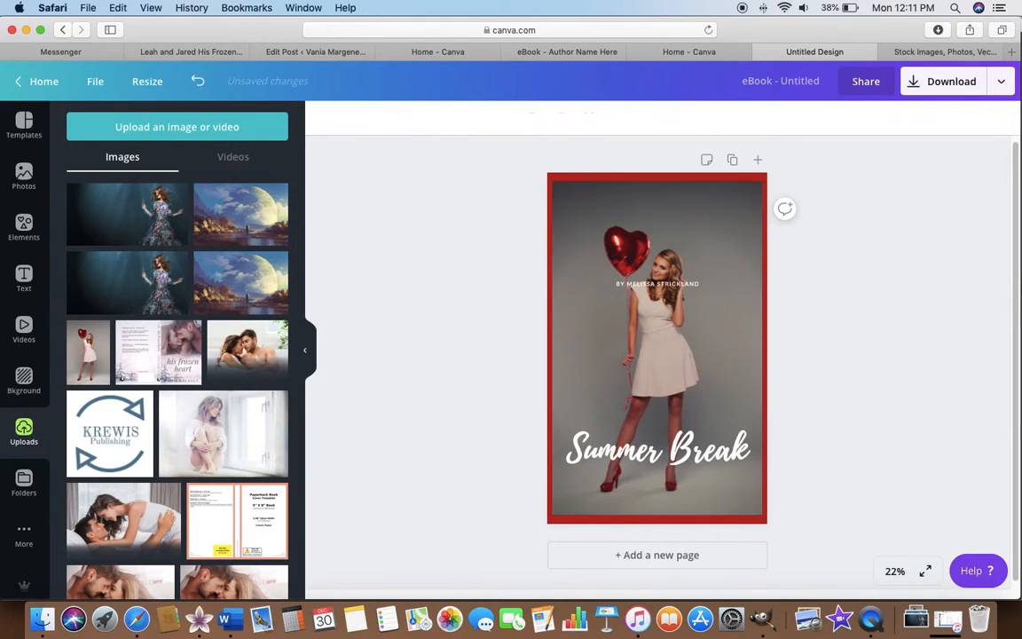
Move the author line to the top of the cover above the balloon and set its font size to 88.
{"action": "left_click_drag", "start_coordinate": [657, 284], "coordinate": [661, 201]}
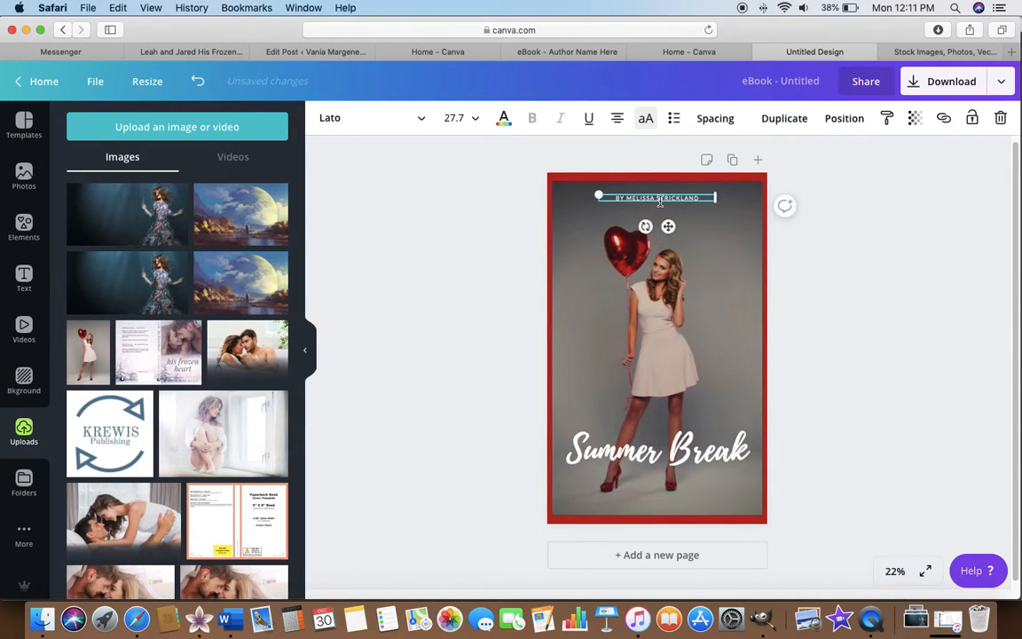
{"action": "left_click", "coordinate": [462, 117]}
{"action": "scroll", "coordinate": [474, 376], "scroll_direction": "down", "scroll_amount": 3}
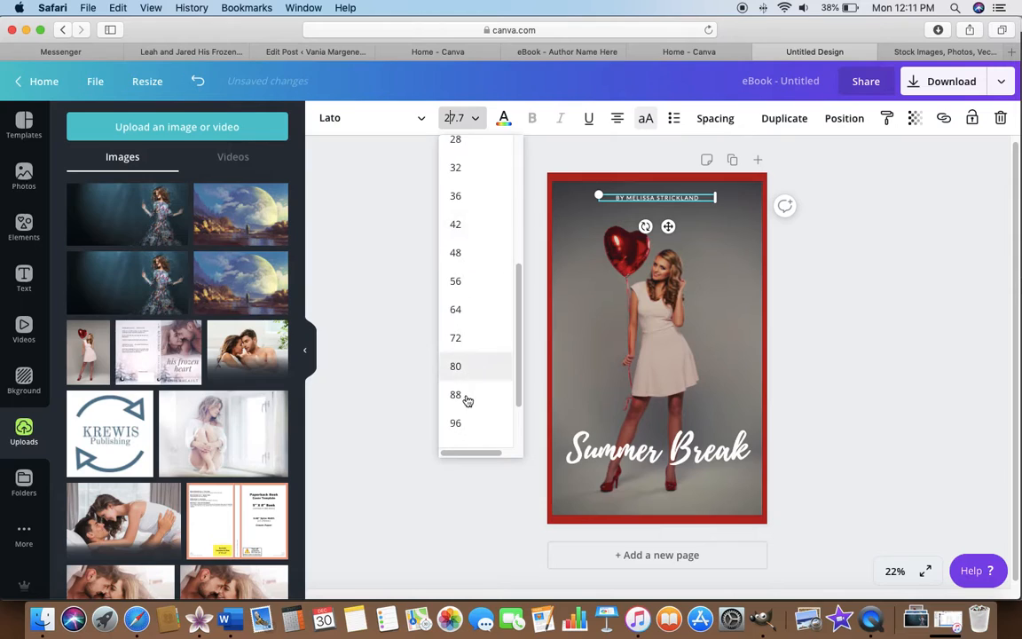
{"action": "left_click", "coordinate": [468, 392]}
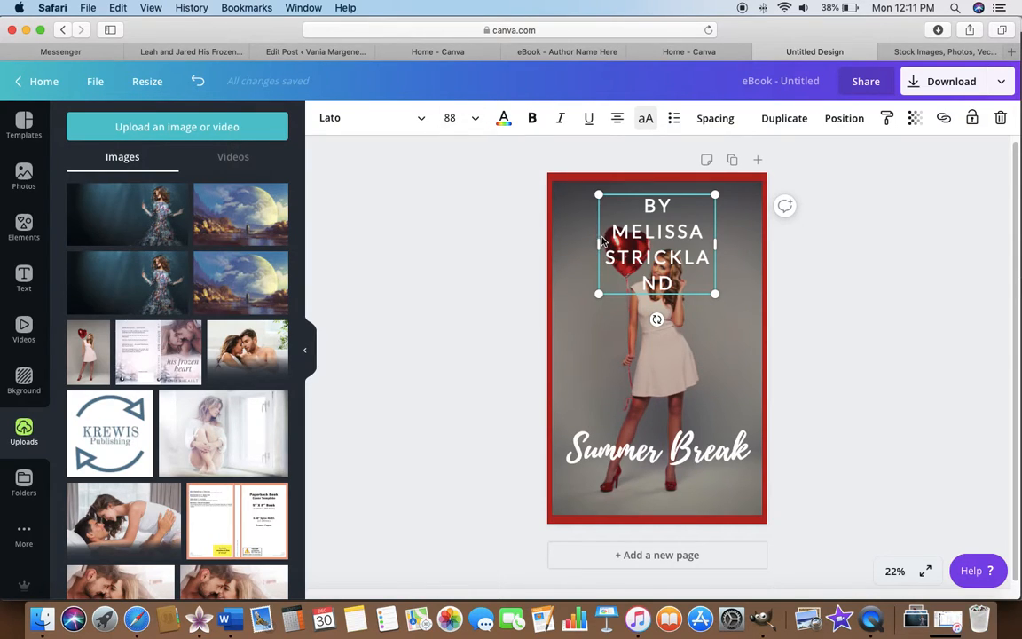
Widen the author line's text box on both sides to nearly the full width of the cover.
{"action": "left_click_drag", "start_coordinate": [599, 244], "coordinate": [558, 244]}
{"action": "left_click_drag", "start_coordinate": [715, 217], "coordinate": [757, 221]}
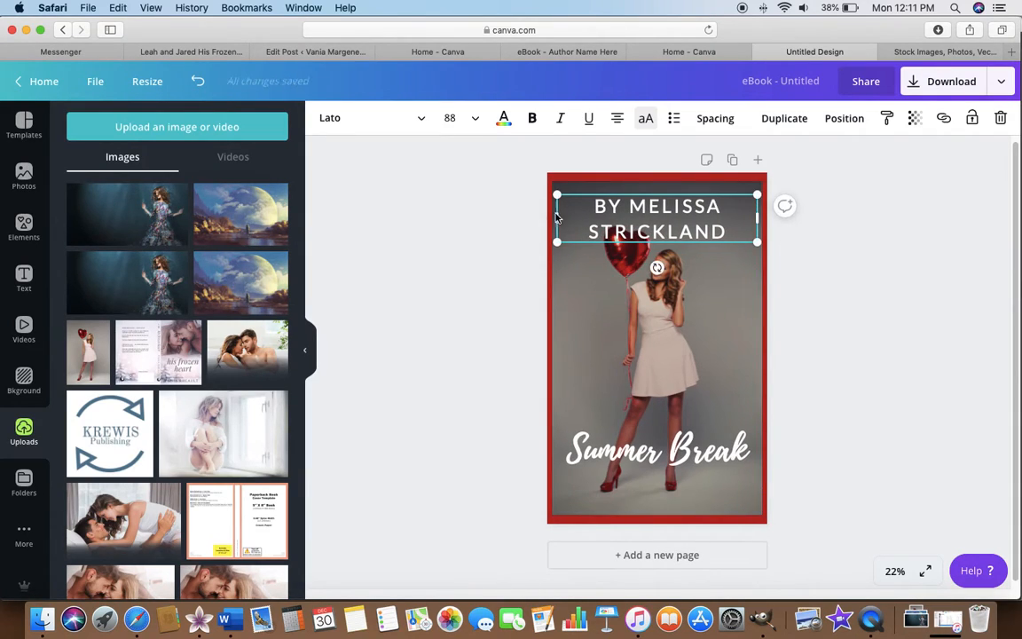
{"action": "left_click_drag", "start_coordinate": [557, 219], "coordinate": [561, 220]}
Set the author line's font size to 72 and move it up to the photo's upper edge, clear of the balloon.
{"action": "left_click", "coordinate": [453, 118]}
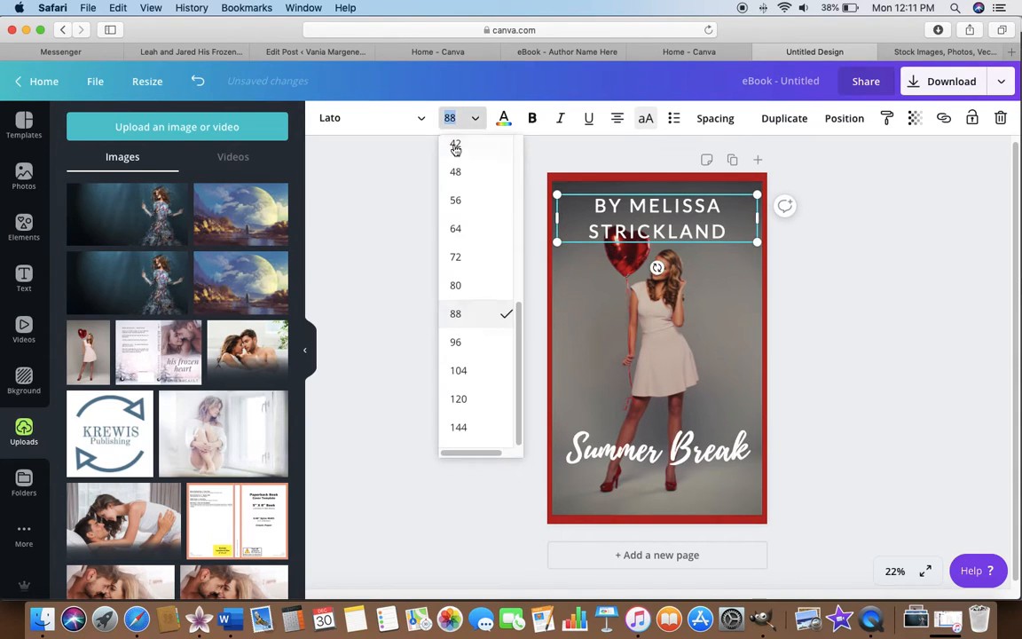
{"action": "left_click", "coordinate": [446, 261]}
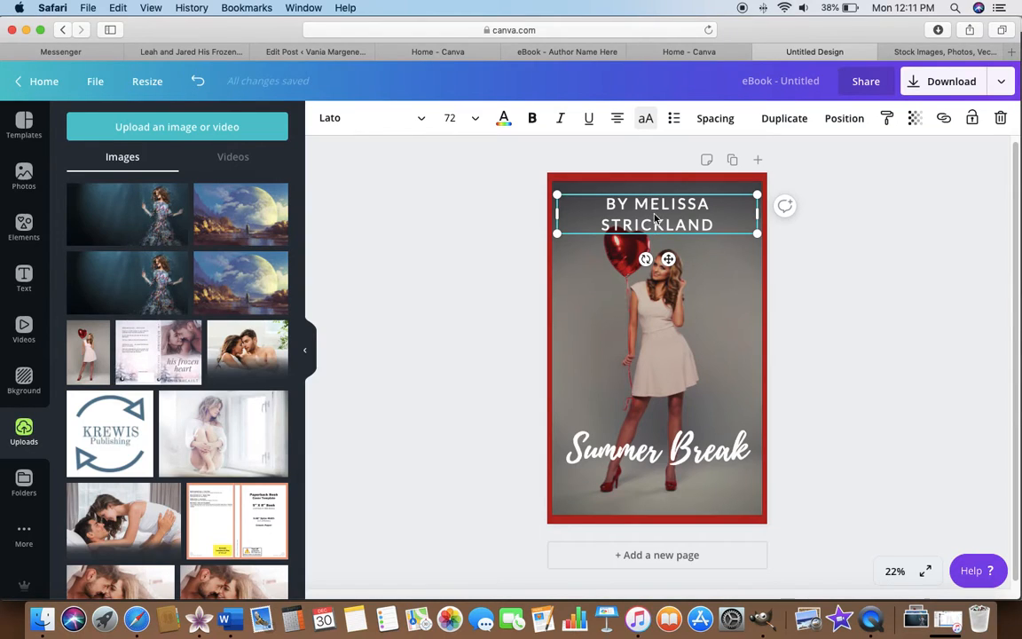
{"action": "left_click_drag", "start_coordinate": [668, 259], "coordinate": [671, 249]}
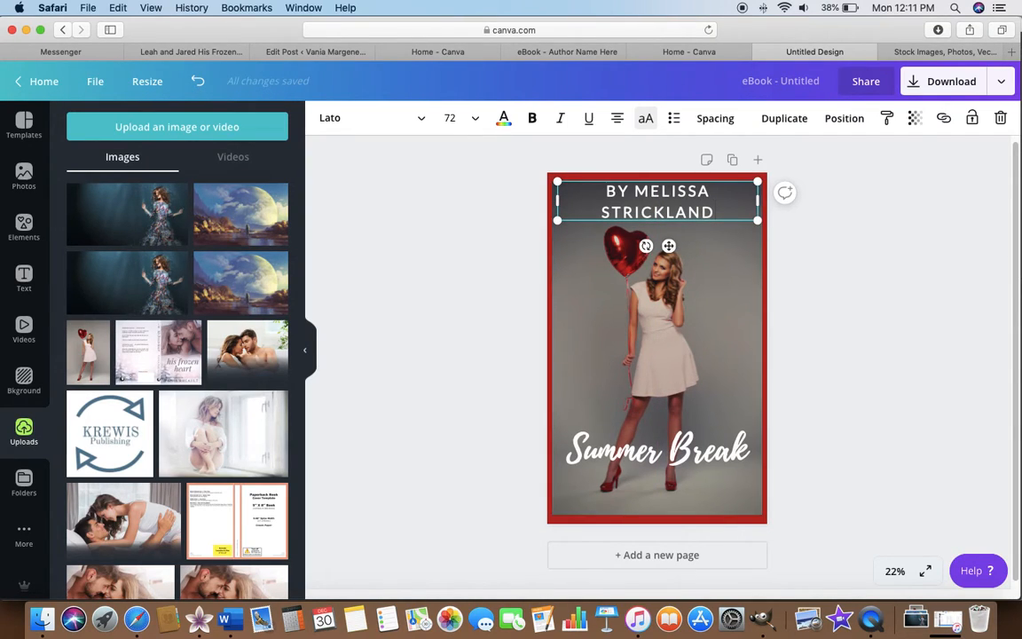
{"action": "left_click", "coordinate": [709, 226]}
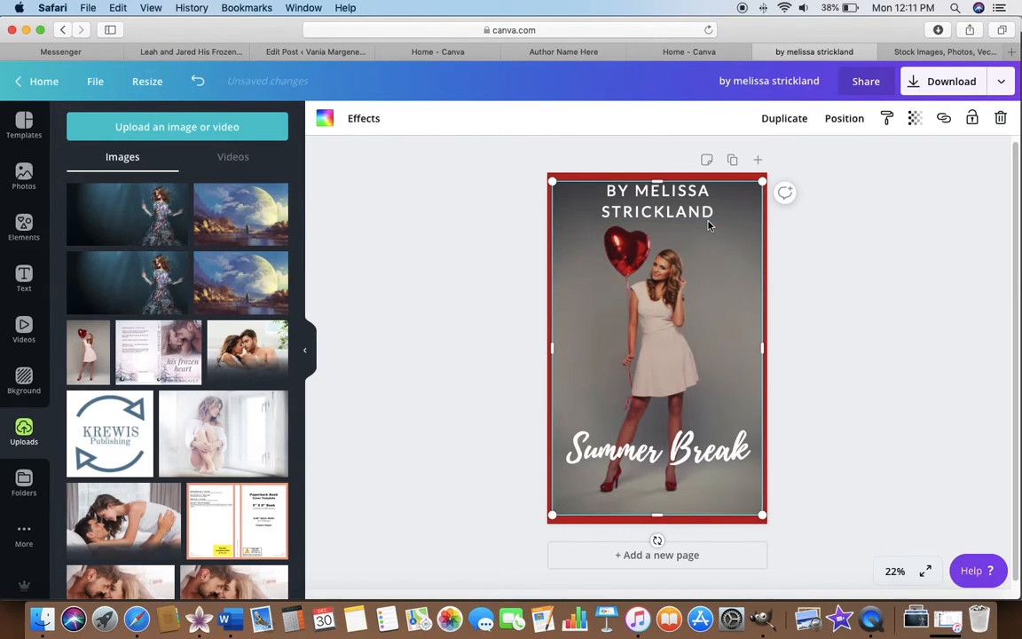
{"action": "left_click", "coordinate": [697, 218]}
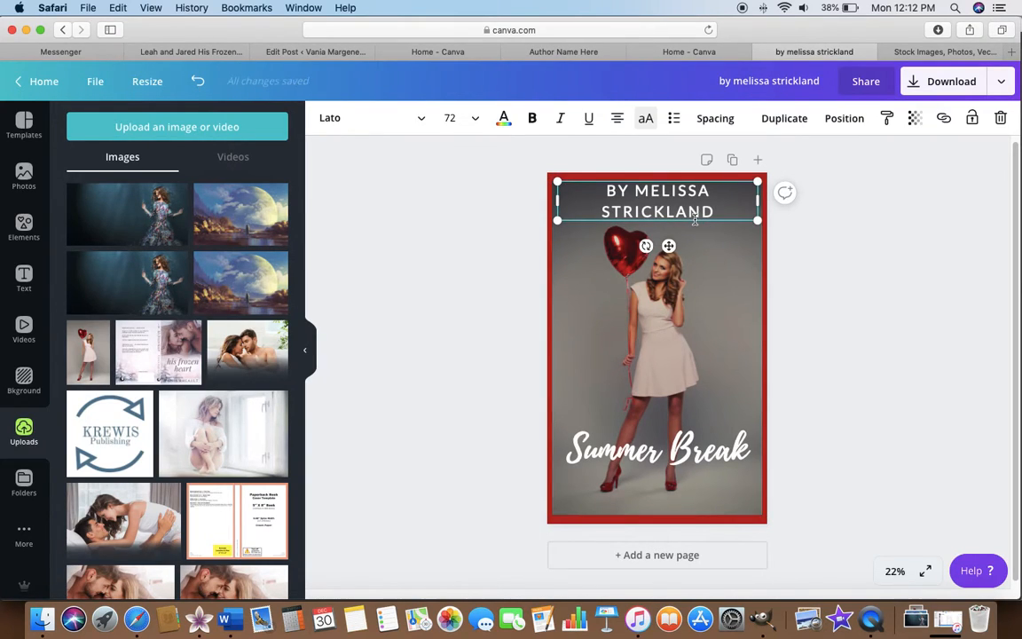
{"action": "scroll", "coordinate": [697, 217], "scroll_direction": "down", "scroll_amount": 1}
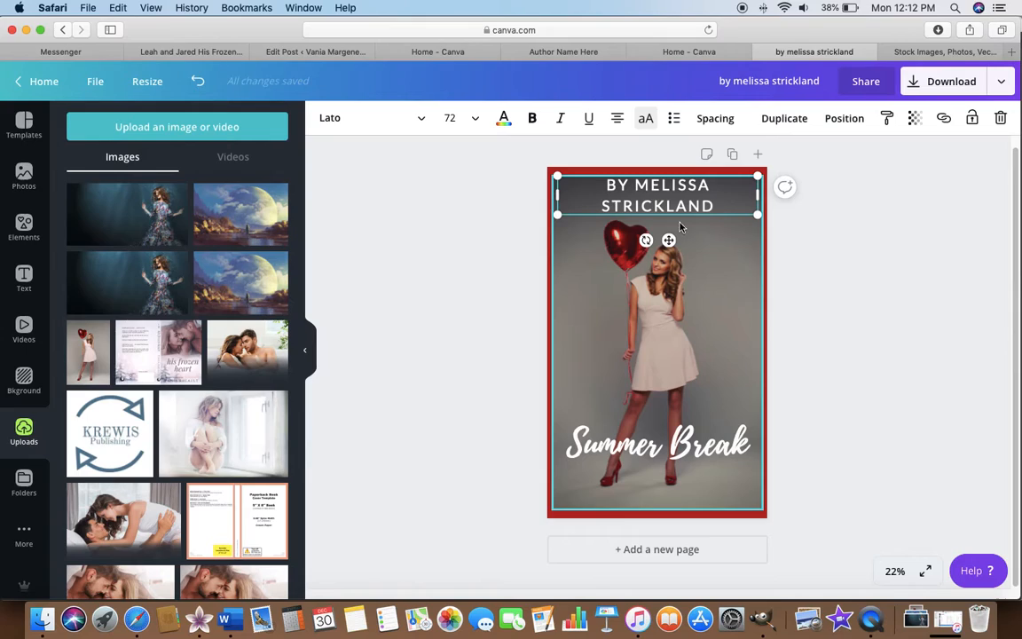
Nudge the author line slightly down from the photo's upper edge, keeping it horizontally centered above the balloon.
{"action": "left_click_drag", "start_coordinate": [669, 241], "coordinate": [672, 249]}
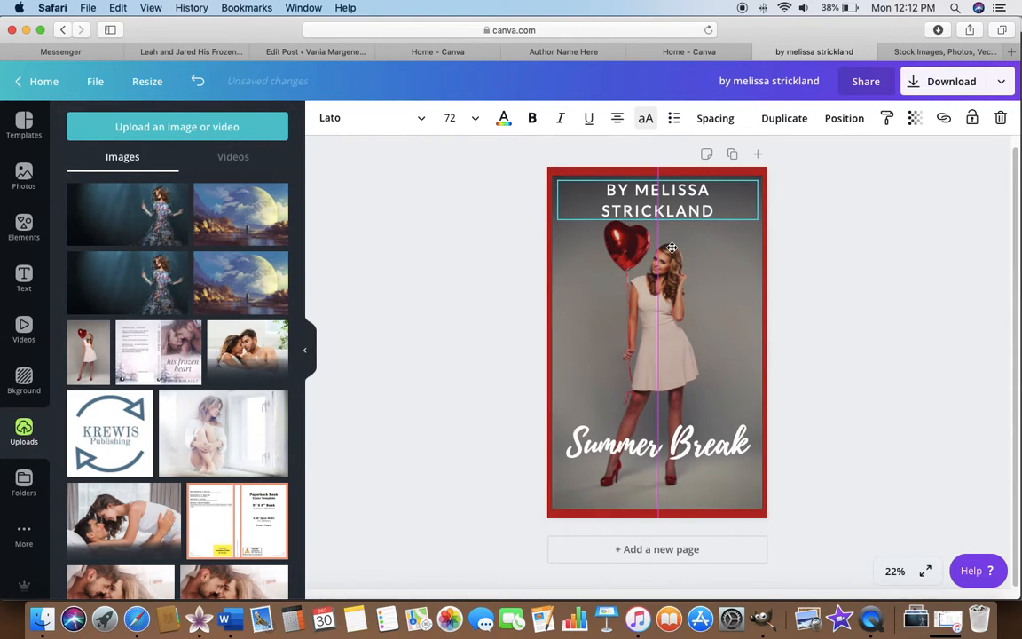
{"action": "left_click", "coordinate": [396, 267]}
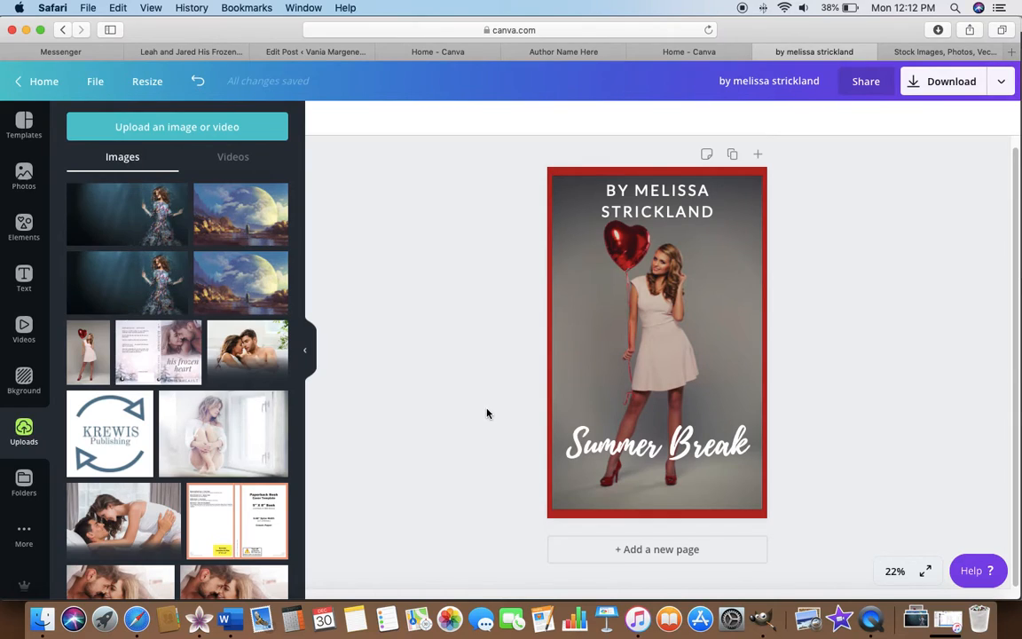
Add a second page cleared of the red background and search the templates for "women's fiction".
{"action": "left_click", "coordinate": [591, 551]}
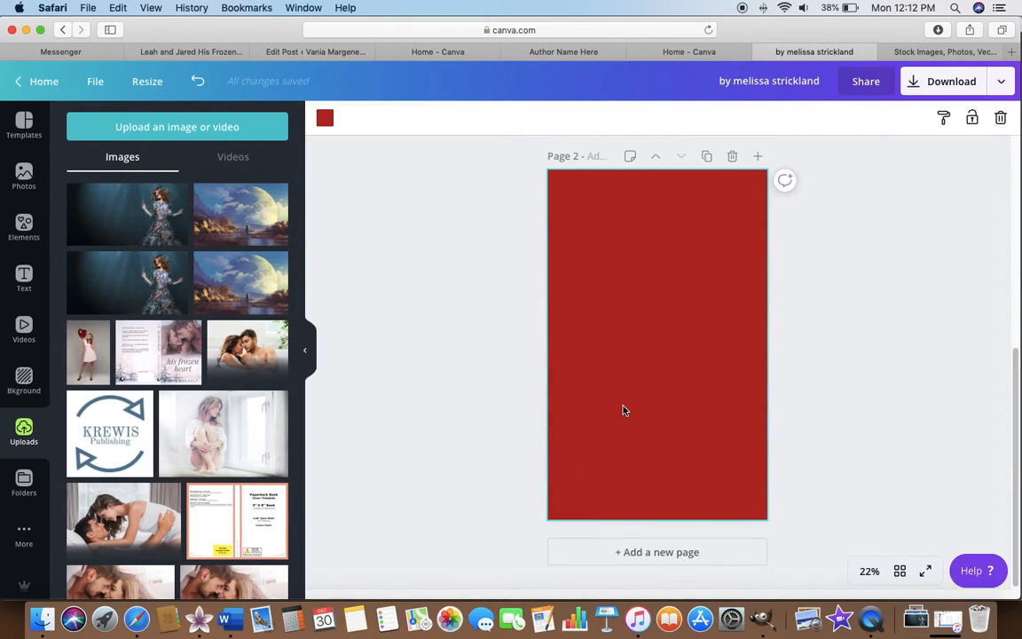
{"action": "key", "text": "BackSpace"}
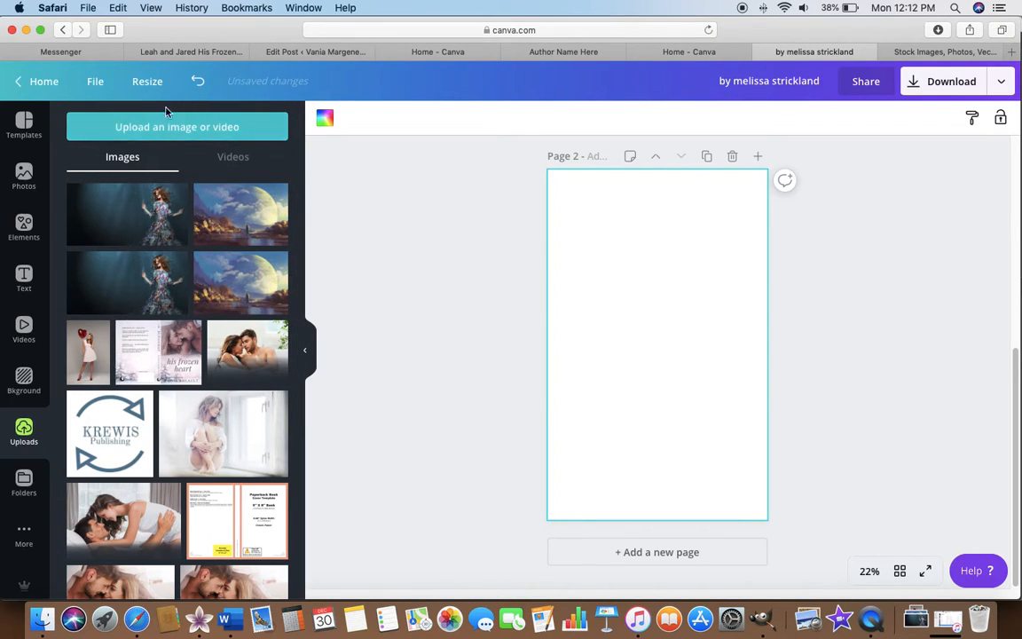
{"action": "left_click", "coordinate": [24, 124]}
{"action": "left_click", "coordinate": [181, 125]}
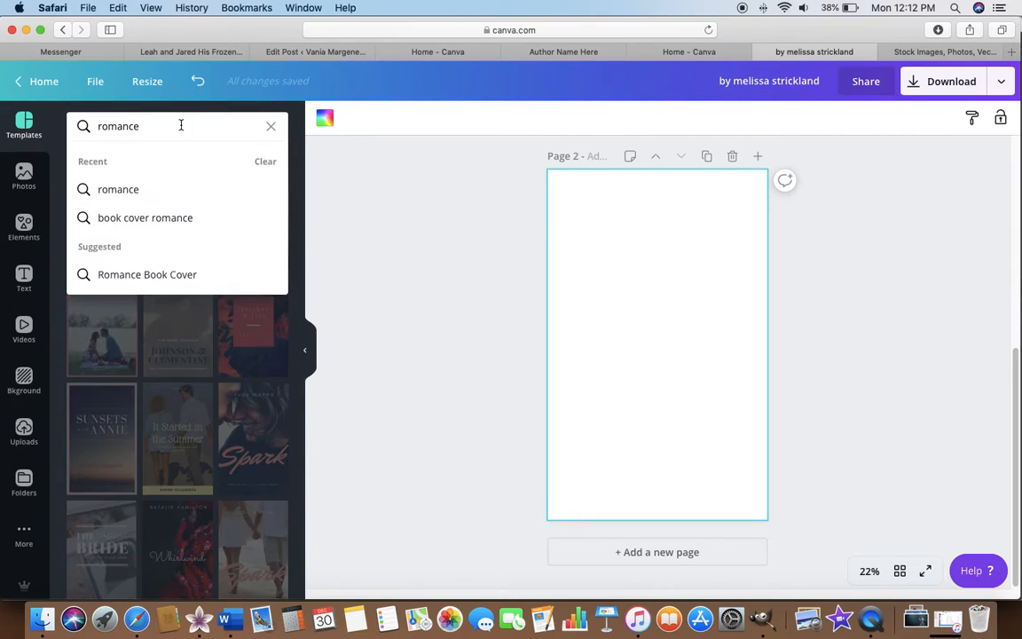
{"action": "key", "text": "BackSpace"}
{"action": "key", "text": "BackSpace"}
{"action": "key", "text": "BackSpace"}
{"action": "key", "text": "BackSpace"}
{"action": "key", "text": "BackSpace"}
{"action": "key", "text": "BackSpace"}
{"action": "key", "text": "BackSpace"}
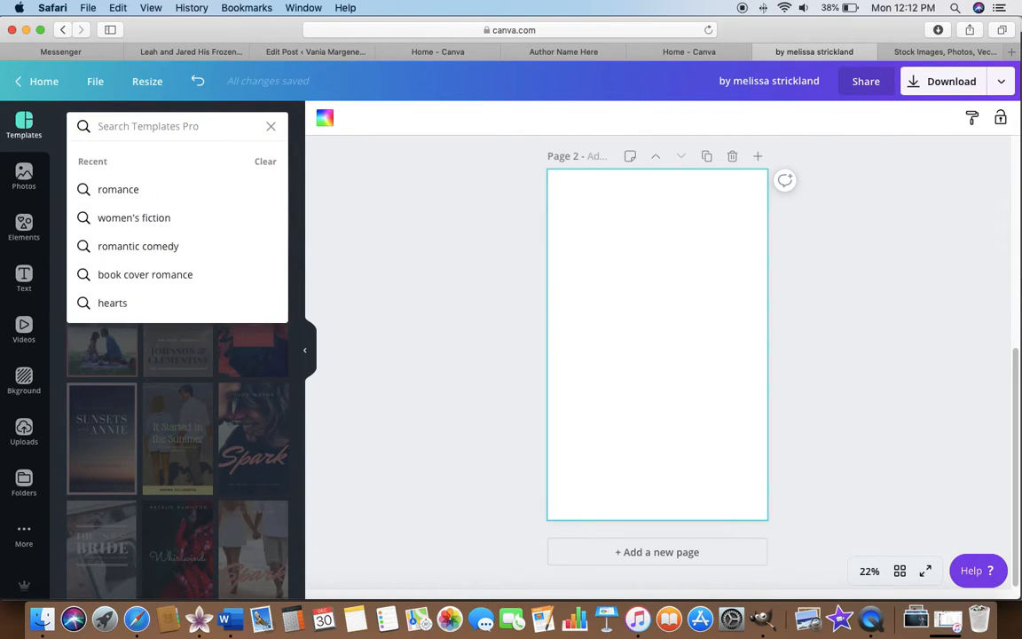
{"action": "type", "text": "women's"}
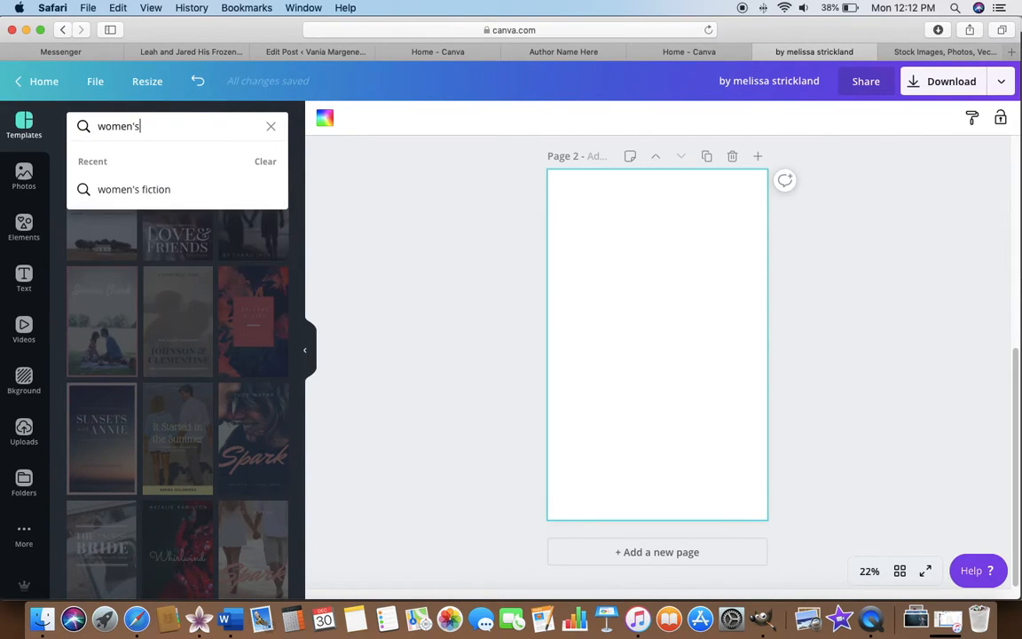
{"action": "left_click", "coordinate": [164, 189]}
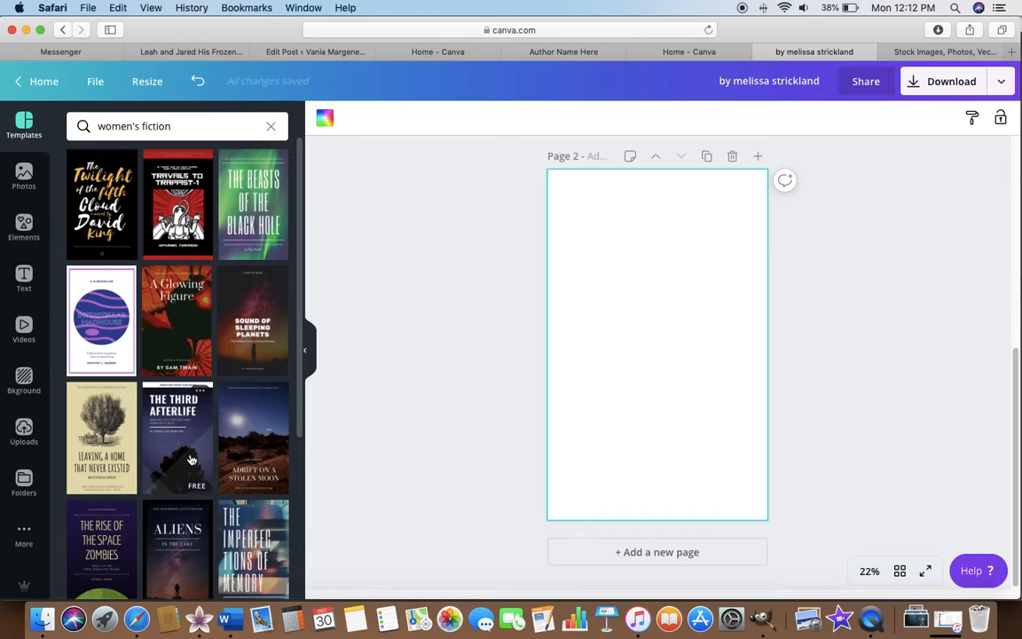
Find the "Sirens of Style" template among the women's fiction results and apply it to page 2.
{"action": "scroll", "coordinate": [190, 460], "scroll_direction": "down", "scroll_amount": 3}
{"action": "scroll", "coordinate": [190, 460], "scroll_direction": "down", "scroll_amount": 2}
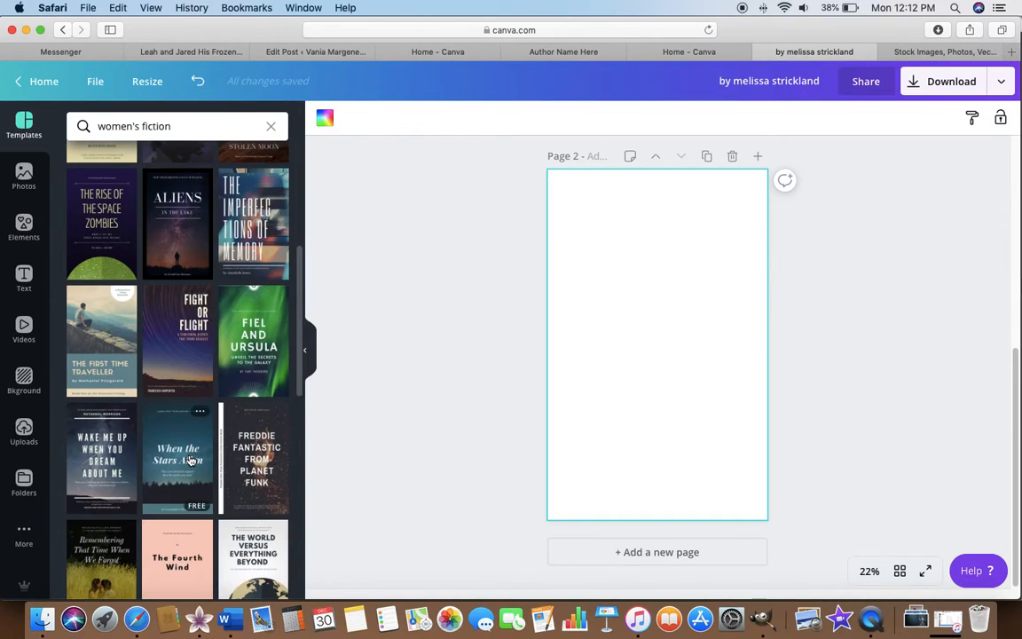
{"action": "scroll", "coordinate": [190, 460], "scroll_direction": "down", "scroll_amount": 2}
{"action": "scroll", "coordinate": [189, 460], "scroll_direction": "down", "scroll_amount": 3}
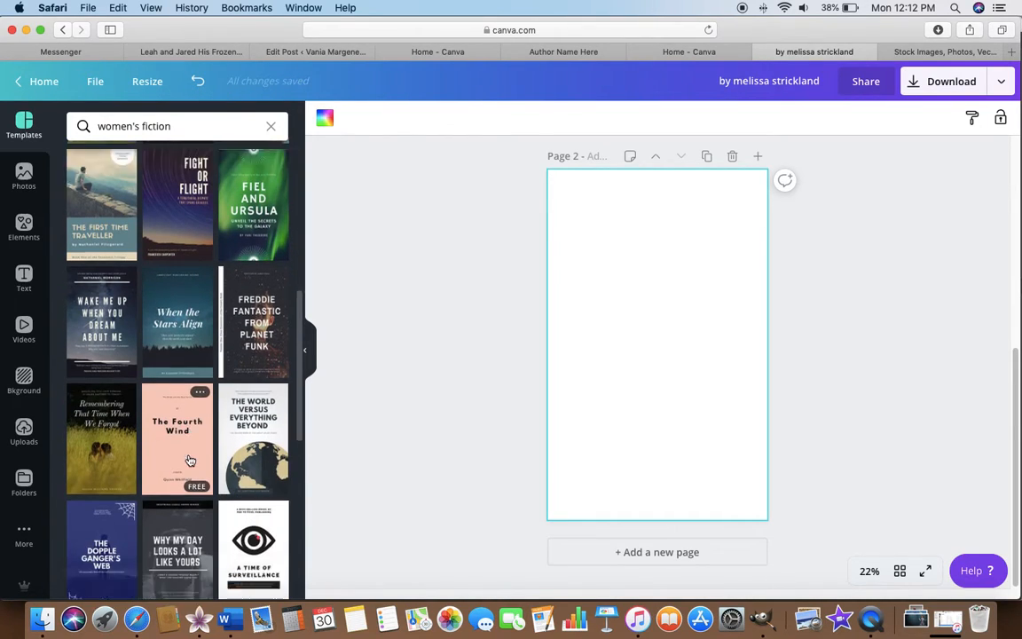
{"action": "scroll", "coordinate": [189, 459], "scroll_direction": "down", "scroll_amount": 3}
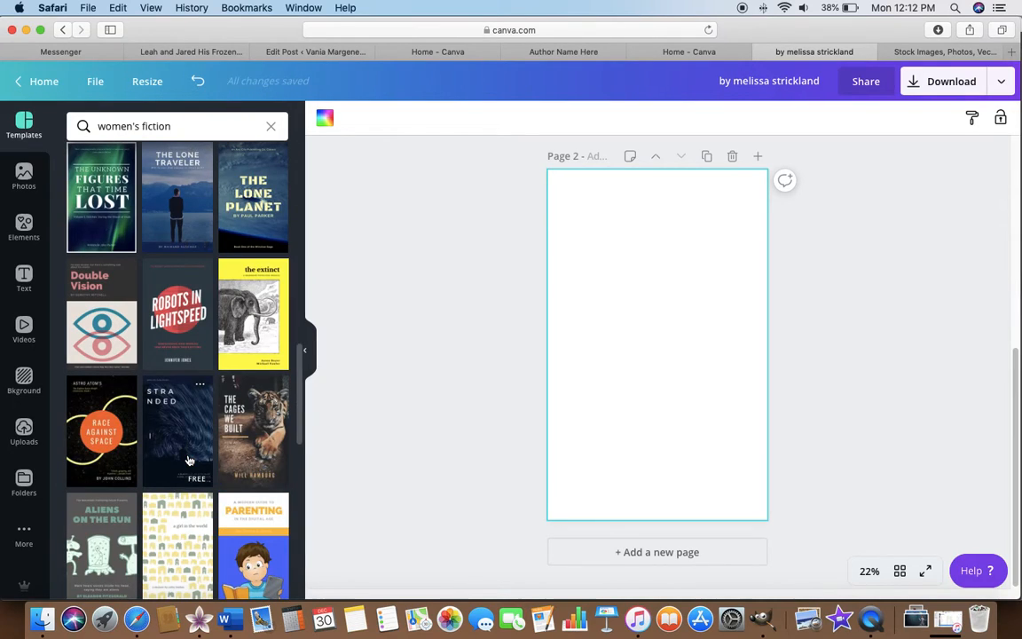
{"action": "scroll", "coordinate": [189, 460], "scroll_direction": "down", "scroll_amount": 2}
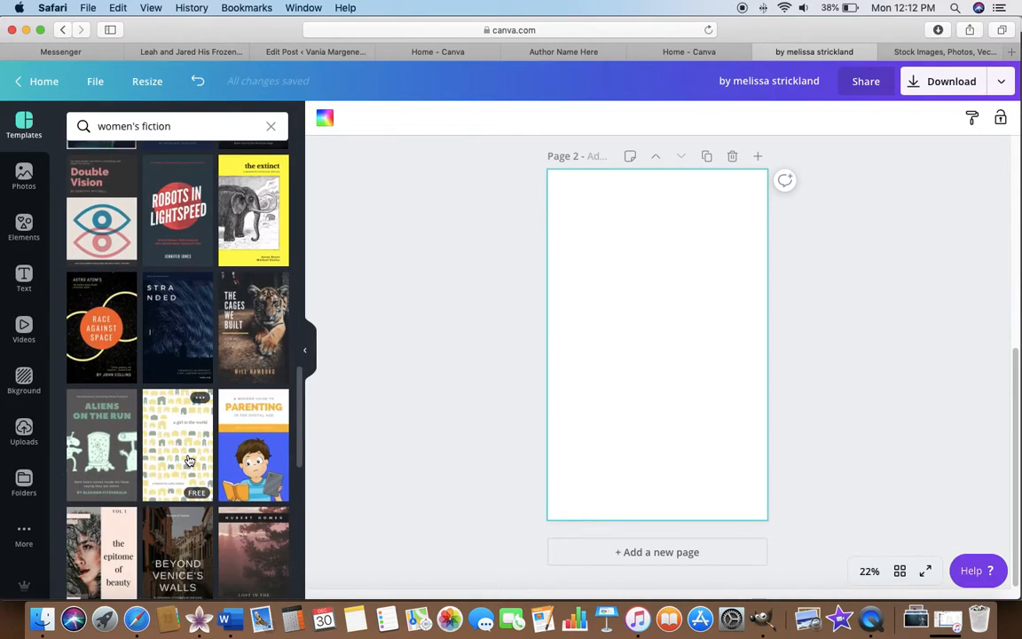
{"action": "scroll", "coordinate": [188, 461], "scroll_direction": "down", "scroll_amount": 2}
{"action": "scroll", "coordinate": [188, 460], "scroll_direction": "down", "scroll_amount": 4}
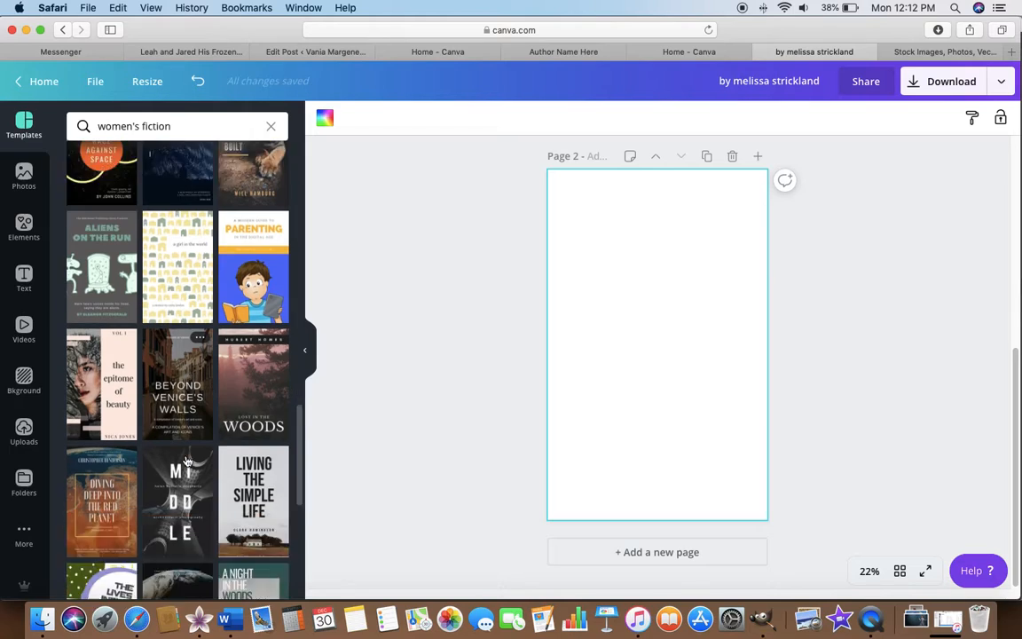
{"action": "scroll", "coordinate": [187, 460], "scroll_direction": "down", "scroll_amount": 5}
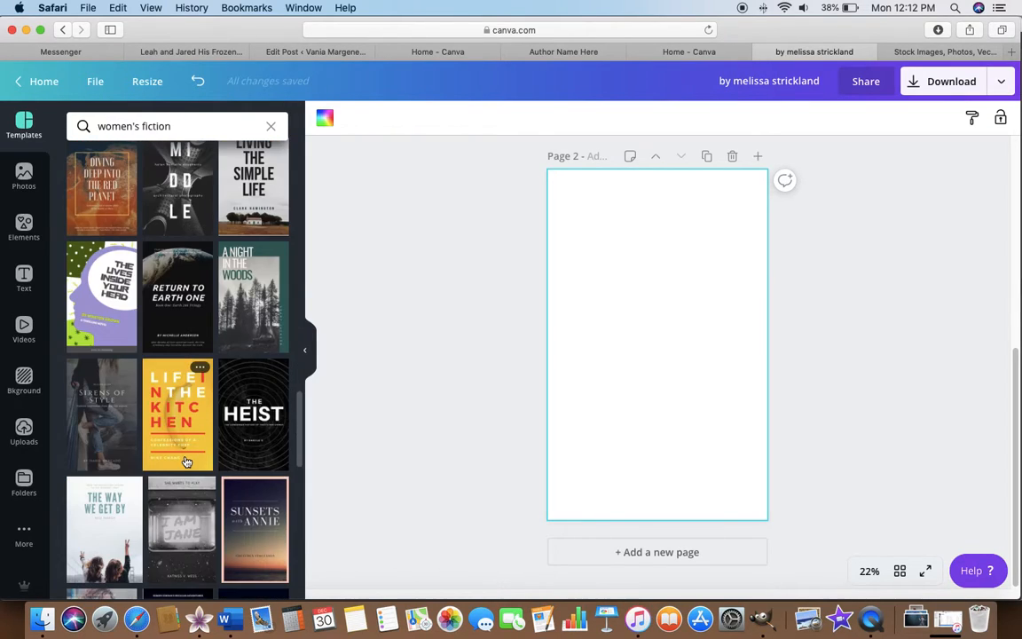
{"action": "left_click", "coordinate": [109, 425]}
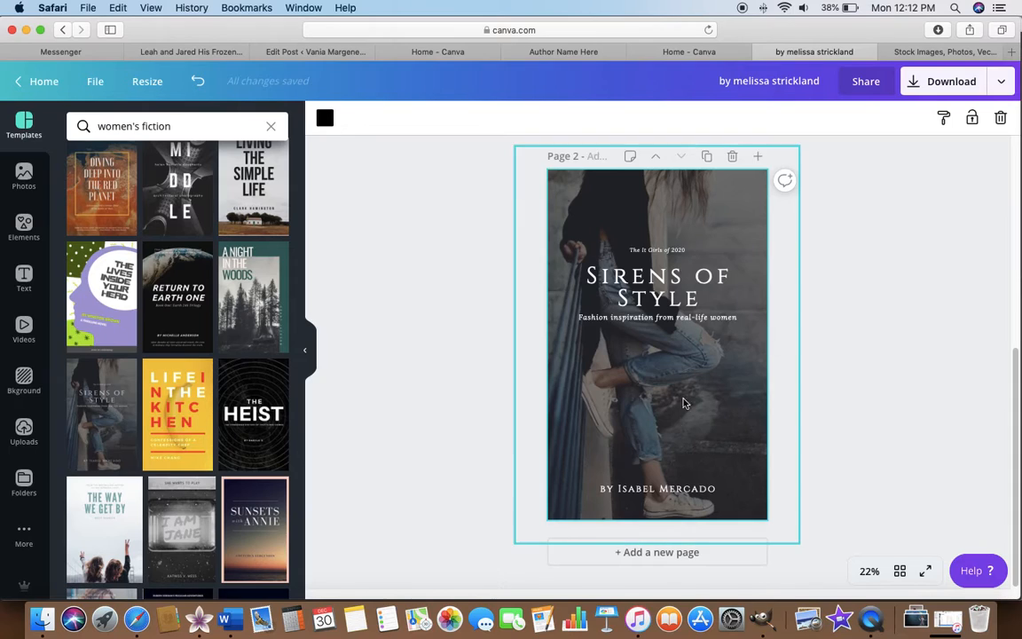
Replace the template's photo with the uploaded underwater woman in the floral dress and shift the crop so she fills the cover's middle.
{"action": "left_click", "coordinate": [24, 433]}
{"action": "left_click_drag", "start_coordinate": [176, 219], "coordinate": [552, 284]}
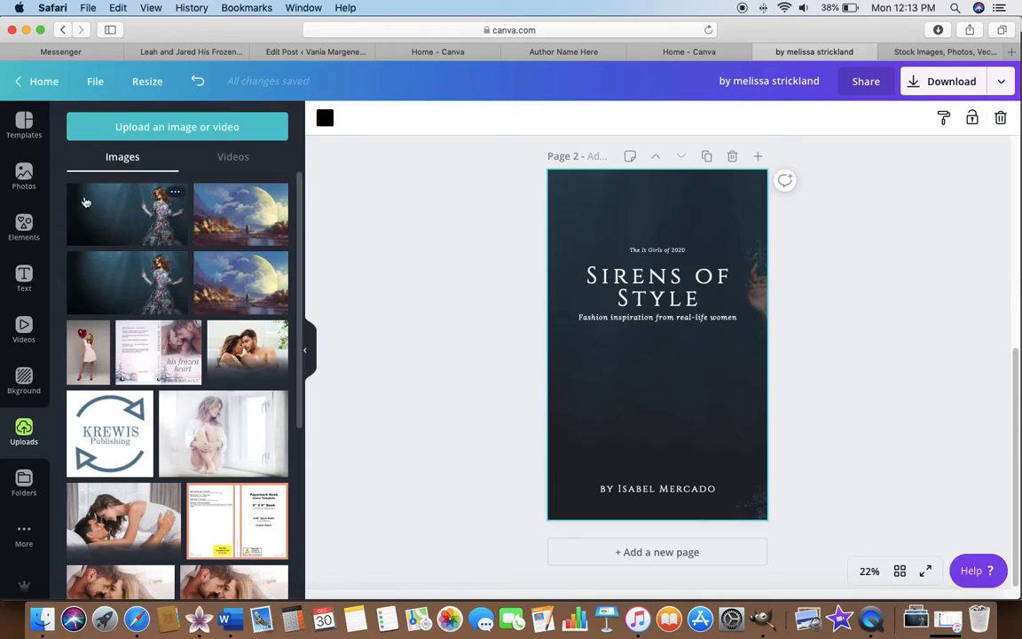
{"action": "left_click", "coordinate": [684, 381]}
{"action": "double_click", "coordinate": [683, 380]}
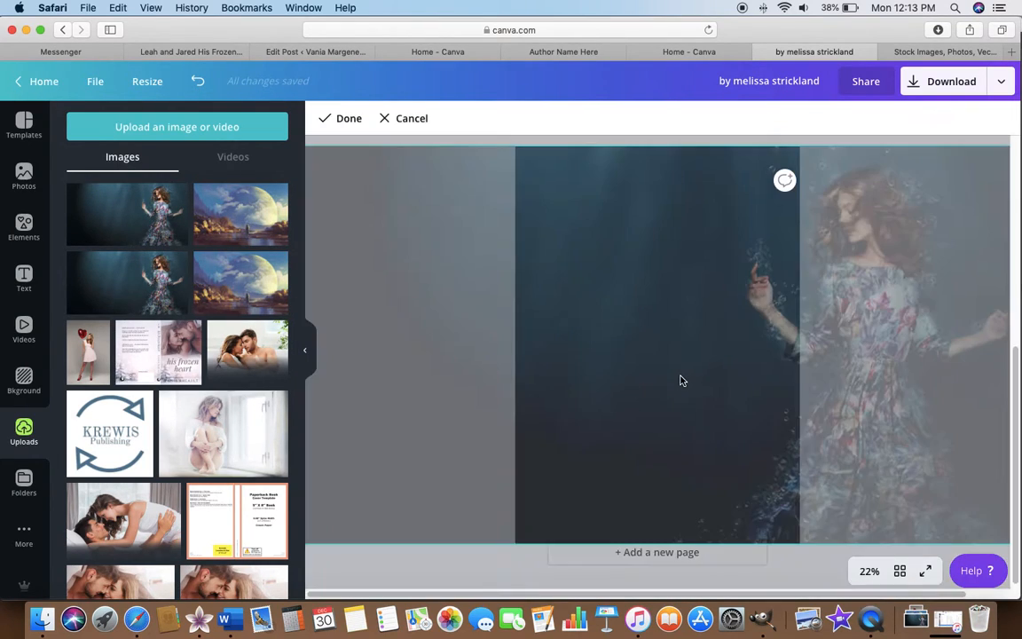
{"action": "left_click_drag", "start_coordinate": [748, 383], "coordinate": [517, 381]}
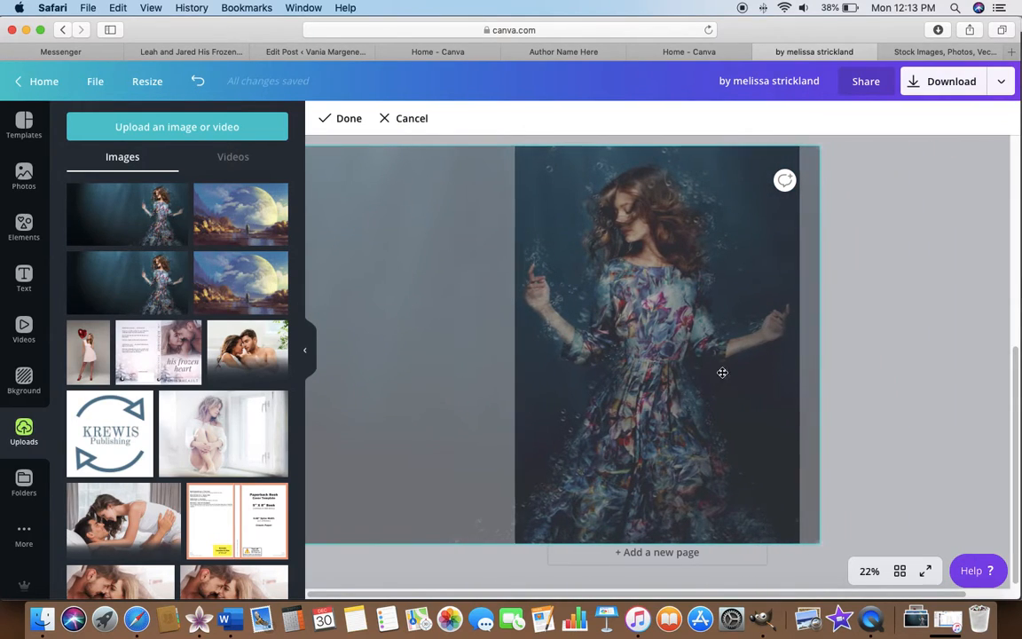
{"action": "key", "text": "Return"}
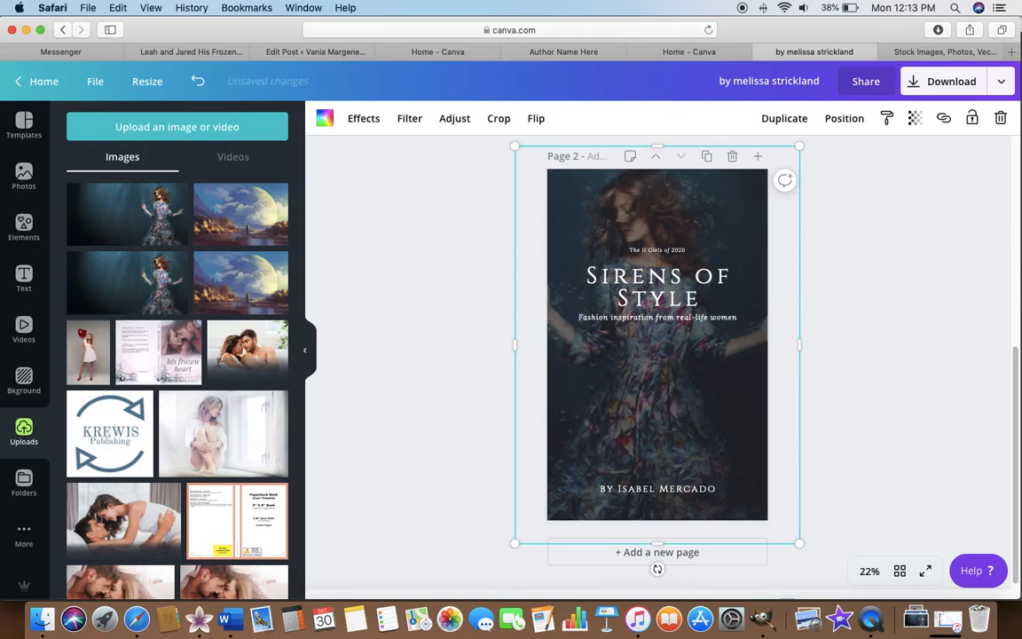
Move the "Sirens of Style" title group down over the woman's skirt, just above the author line.
{"action": "left_click", "coordinate": [651, 281]}
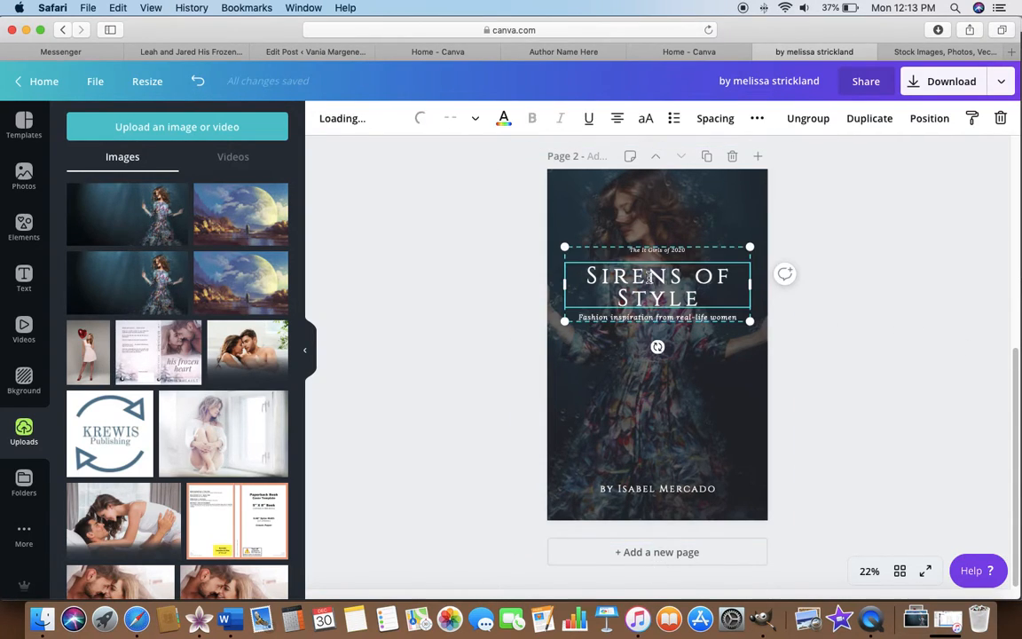
{"action": "left_click_drag", "start_coordinate": [652, 280], "coordinate": [648, 421]}
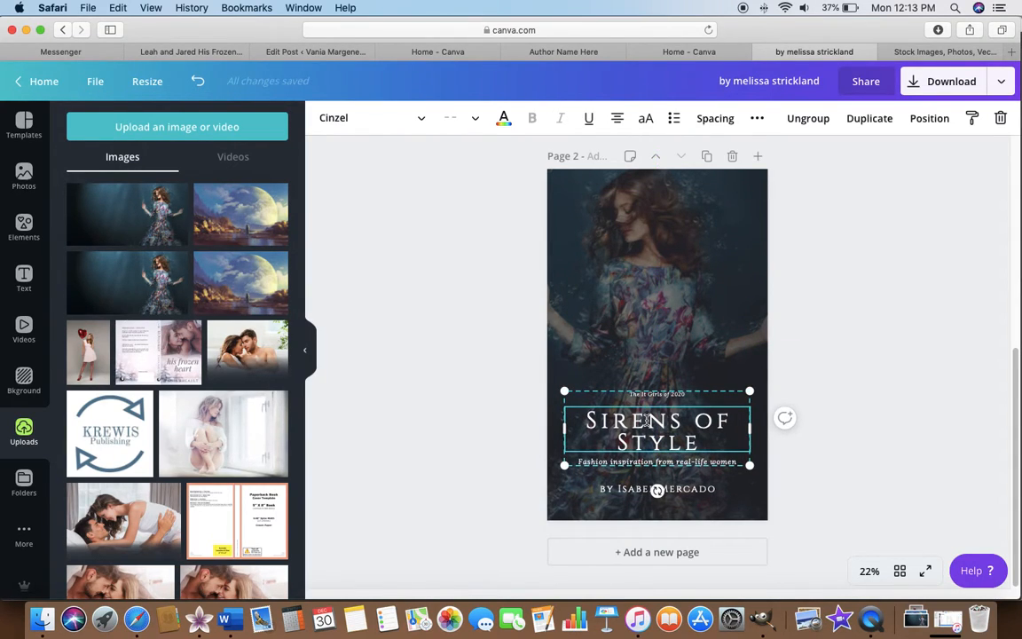
{"action": "left_click", "coordinate": [408, 288]}
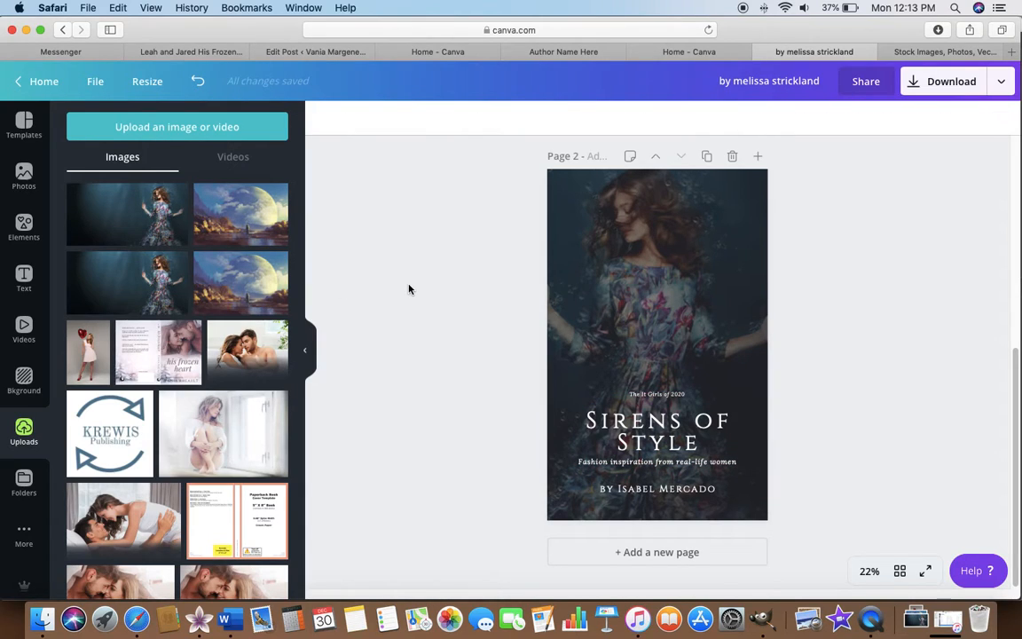
Shrink the underwater photo from its corners until its frame nearly matches the page edges.
{"action": "left_click", "coordinate": [691, 302]}
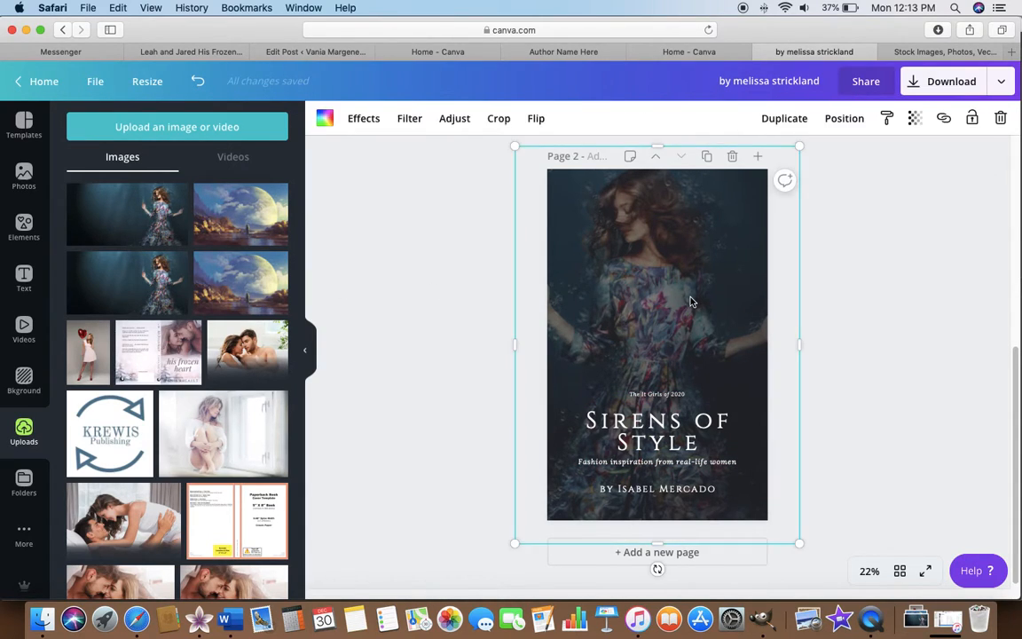
{"action": "left_click_drag", "start_coordinate": [801, 549], "coordinate": [785, 527]}
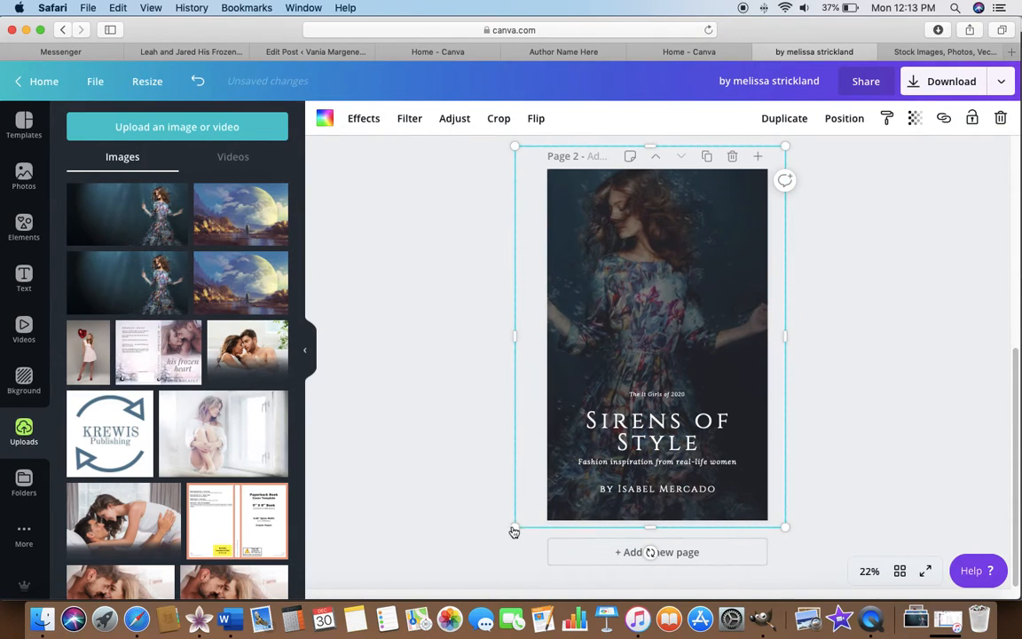
{"action": "left_click_drag", "start_coordinate": [516, 531], "coordinate": [541, 529]}
{"action": "left_click_drag", "start_coordinate": [784, 156], "coordinate": [772, 169]}
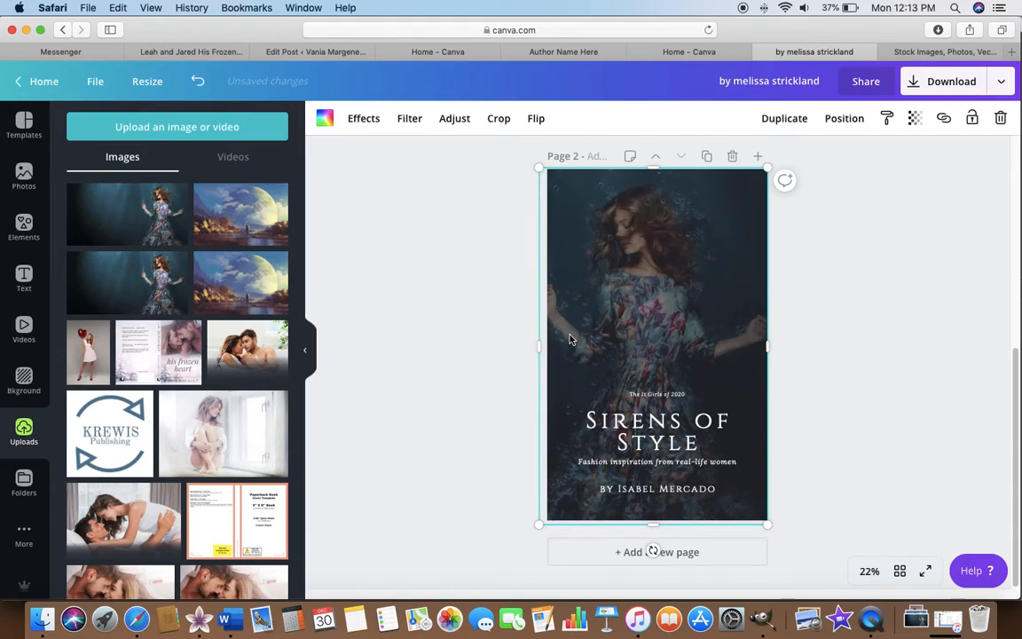
Reposition the photo within its frame so the woman stands toward the cover's right side with her raised hand near the middle.
{"action": "double_click", "coordinate": [628, 315]}
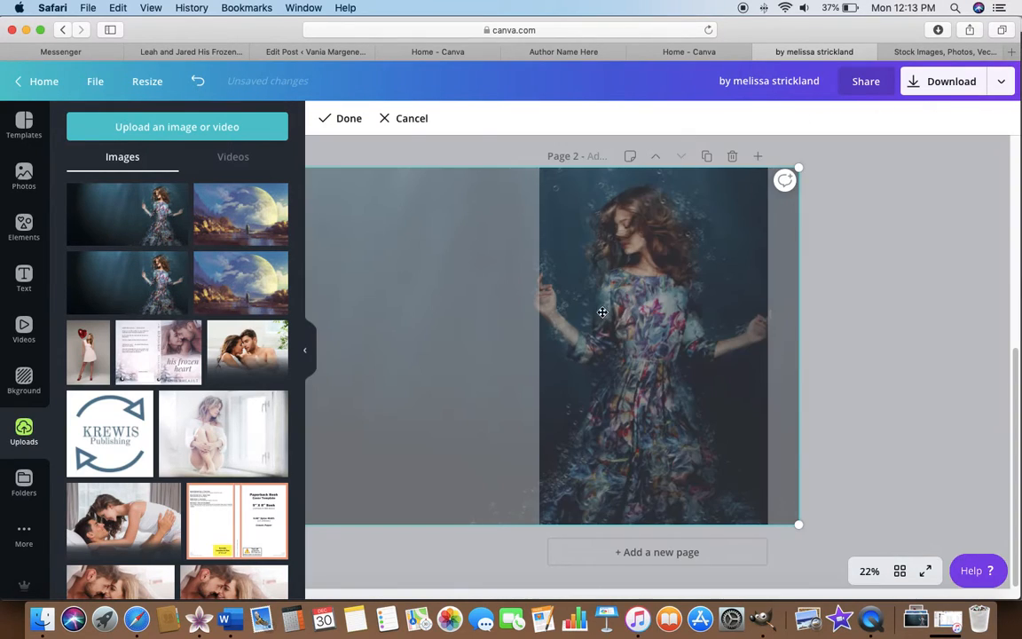
{"action": "left_click_drag", "start_coordinate": [605, 307], "coordinate": [675, 319]}
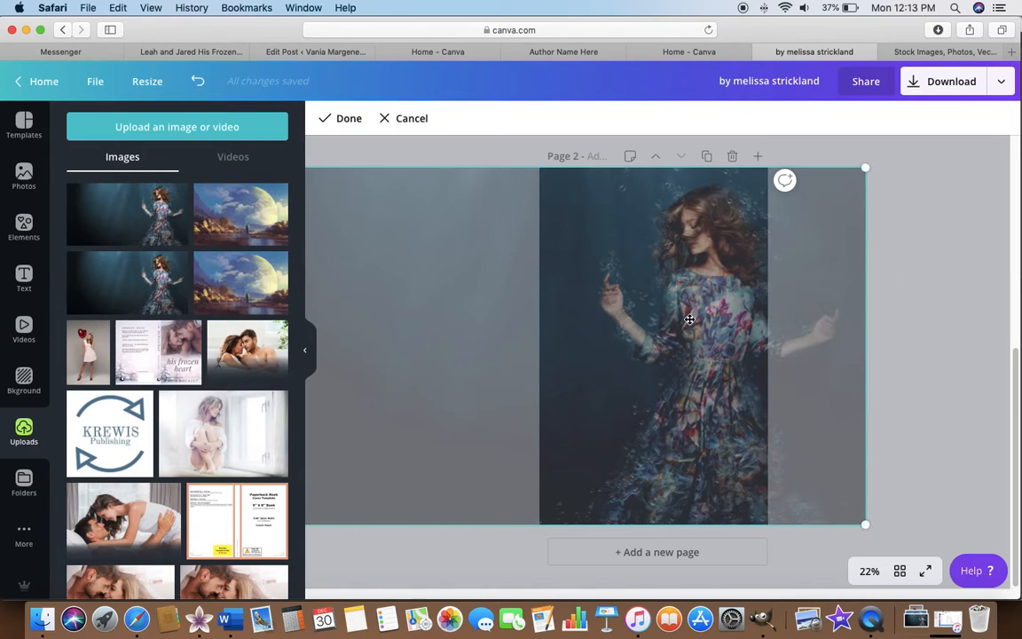
{"action": "key", "text": "Return"}
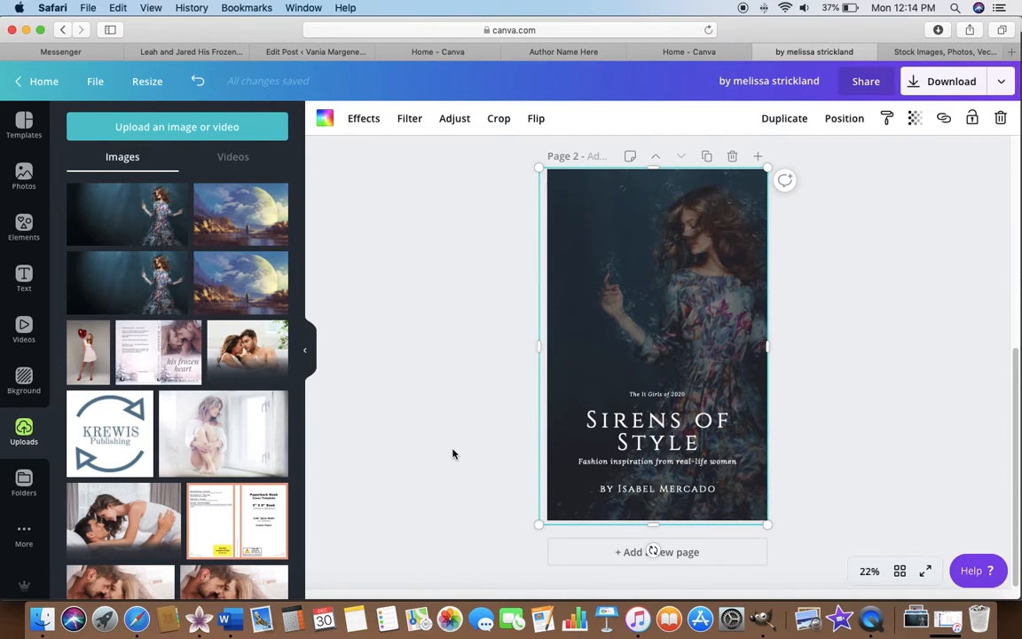
Add a third page cleared of the black background and search the templates for "Science Fiction Book Cover".
{"action": "left_click", "coordinate": [602, 552]}
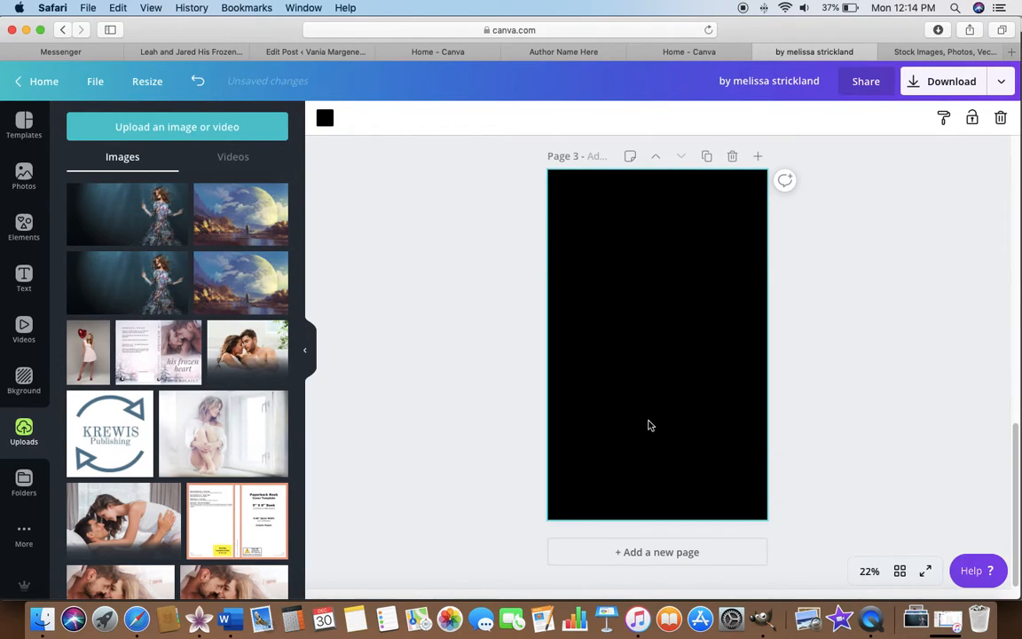
{"action": "key", "text": "Delete"}
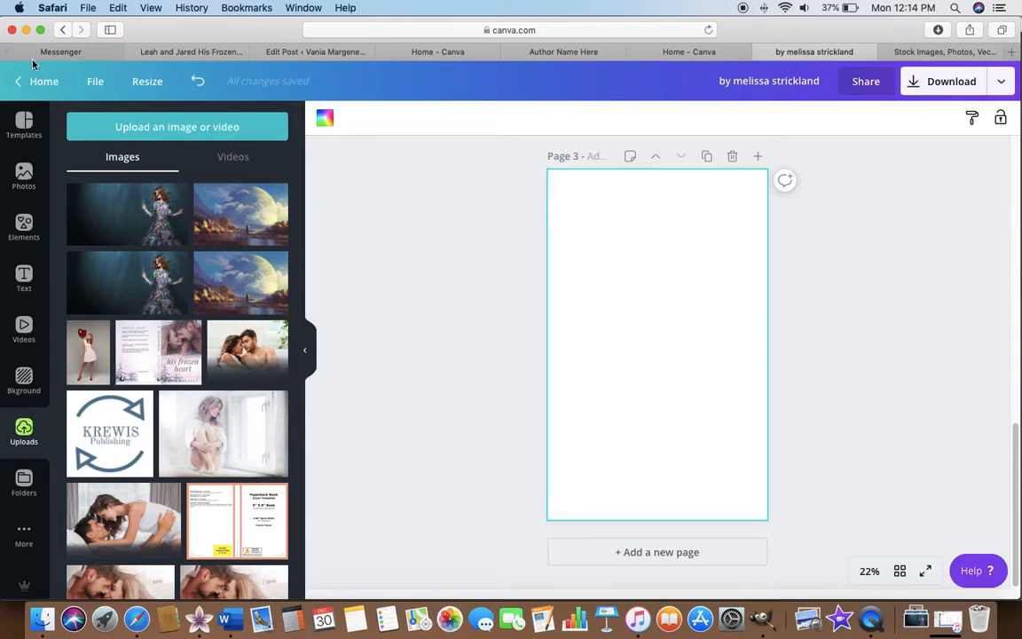
{"action": "left_click", "coordinate": [24, 125]}
{"action": "left_click", "coordinate": [182, 126]}
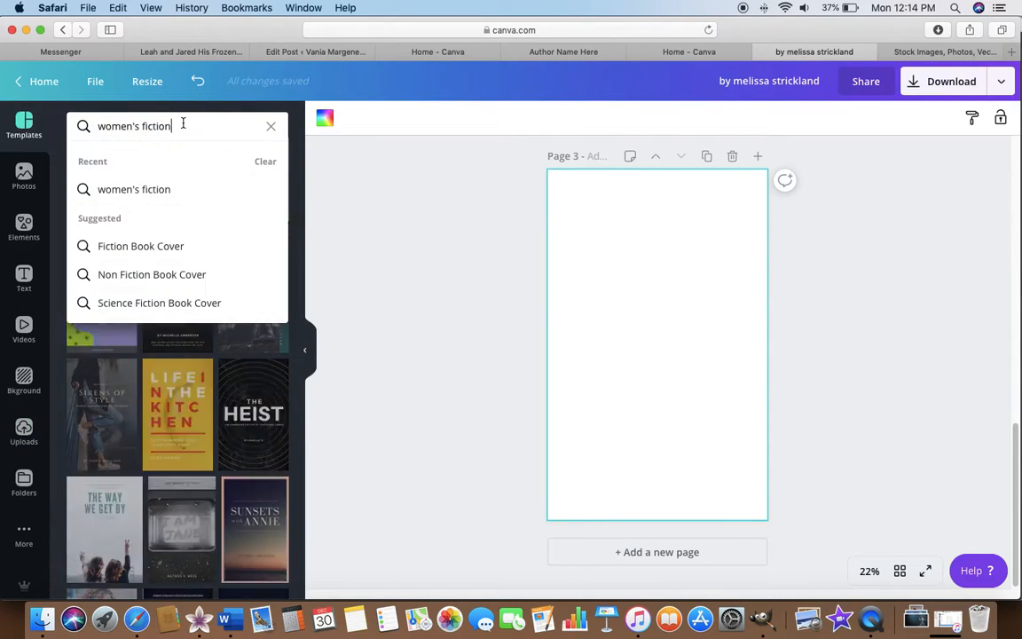
{"action": "key", "text": "BackSpace"}
{"action": "key", "text": "BackSpace"}
{"action": "key", "text": "BackSpace"}
{"action": "key", "text": "BackSpace"}
{"action": "key", "text": "BackSpace"}
{"action": "key", "text": "BackSpace"}
{"action": "key", "text": "BackSpace"}
{"action": "key", "text": "BackSpace"}
{"action": "key", "text": "BackSpace"}
{"action": "key", "text": "BackSpace"}
{"action": "key", "text": "BackSpace"}
{"action": "key", "text": "BackSpace"}
{"action": "key", "text": "BackSpace"}
{"action": "key", "text": "BackSpace"}
{"action": "key", "text": "BackSpace"}
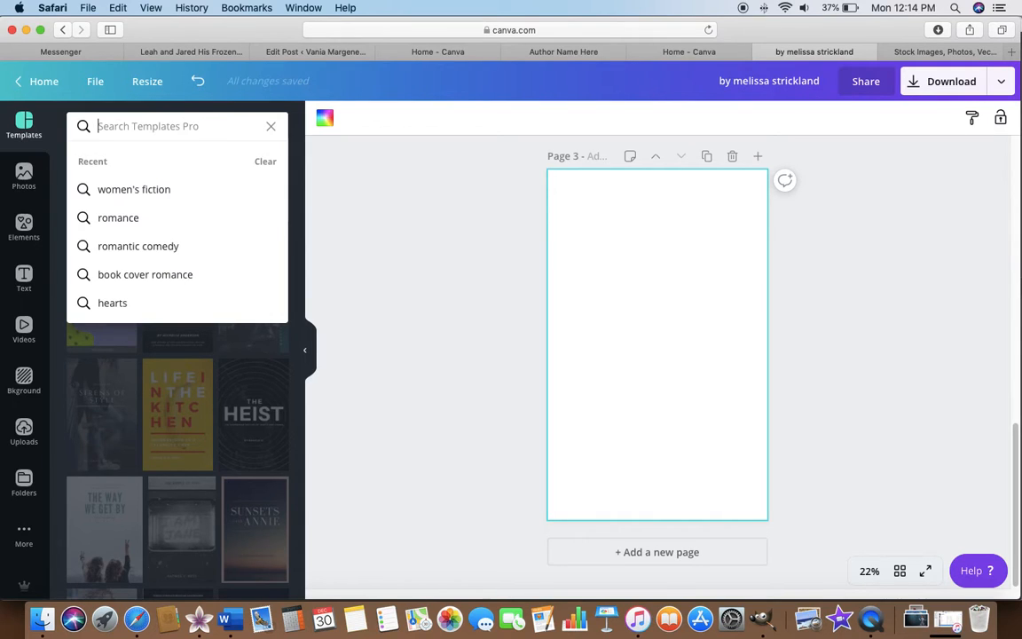
{"action": "type", "text": "sc"}
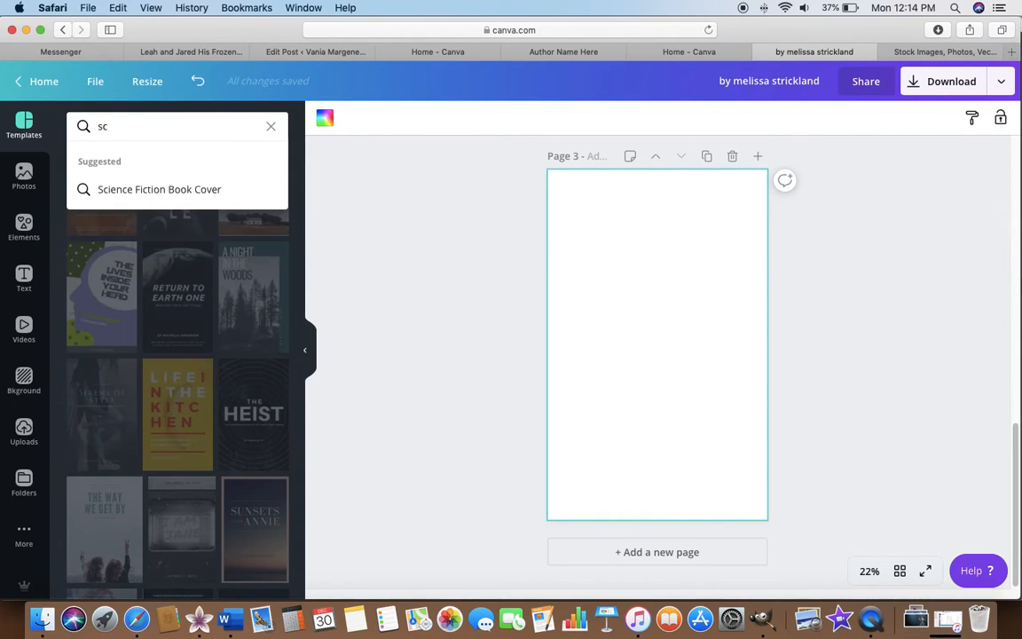
{"action": "left_click", "coordinate": [128, 190]}
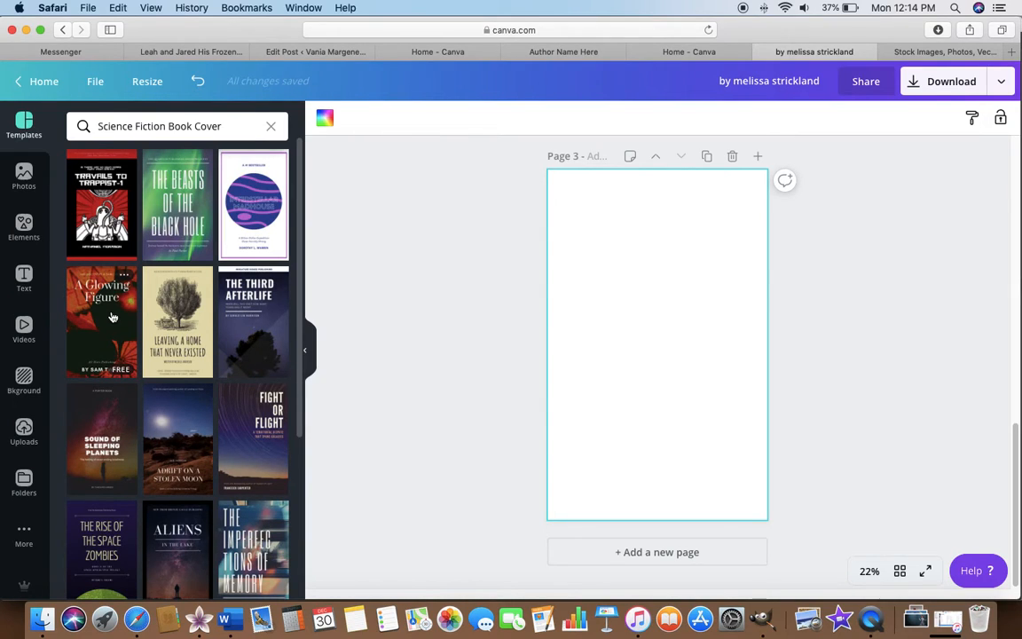
{"action": "scroll", "coordinate": [133, 417], "scroll_direction": "down", "scroll_amount": 2}
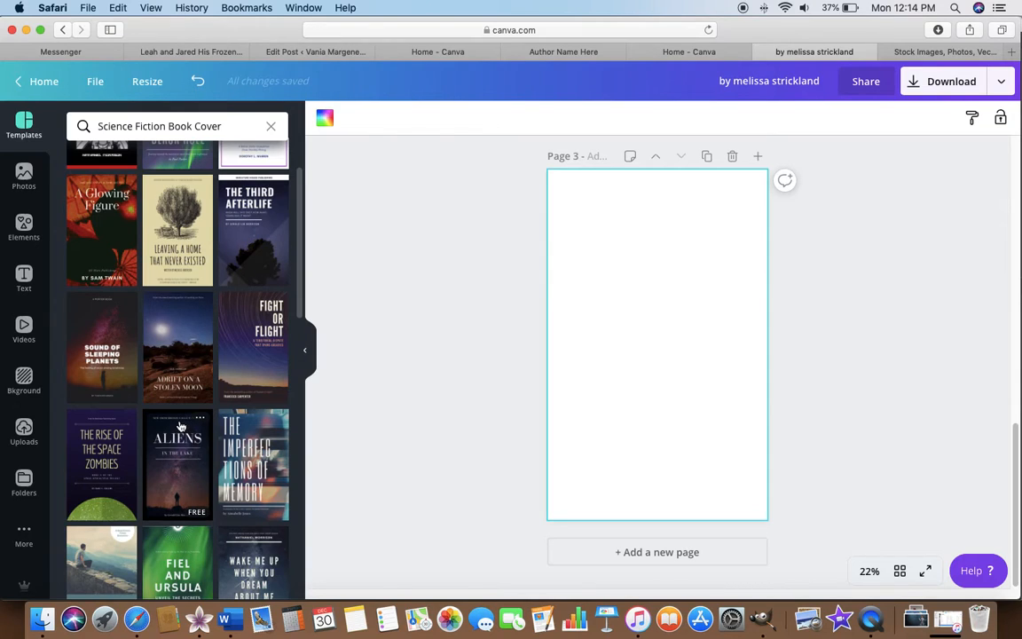
Apply the "The Lone Planet" science fiction cover template to the blank third page.
{"action": "scroll", "coordinate": [179, 417], "scroll_direction": "down", "scroll_amount": 2}
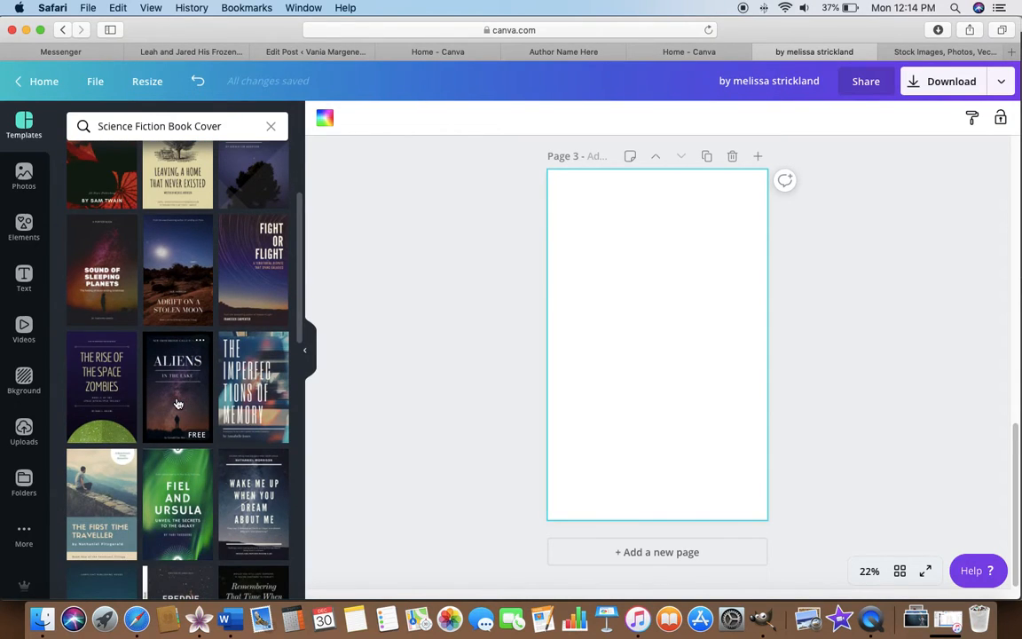
{"action": "scroll", "coordinate": [178, 404], "scroll_direction": "down", "scroll_amount": 2}
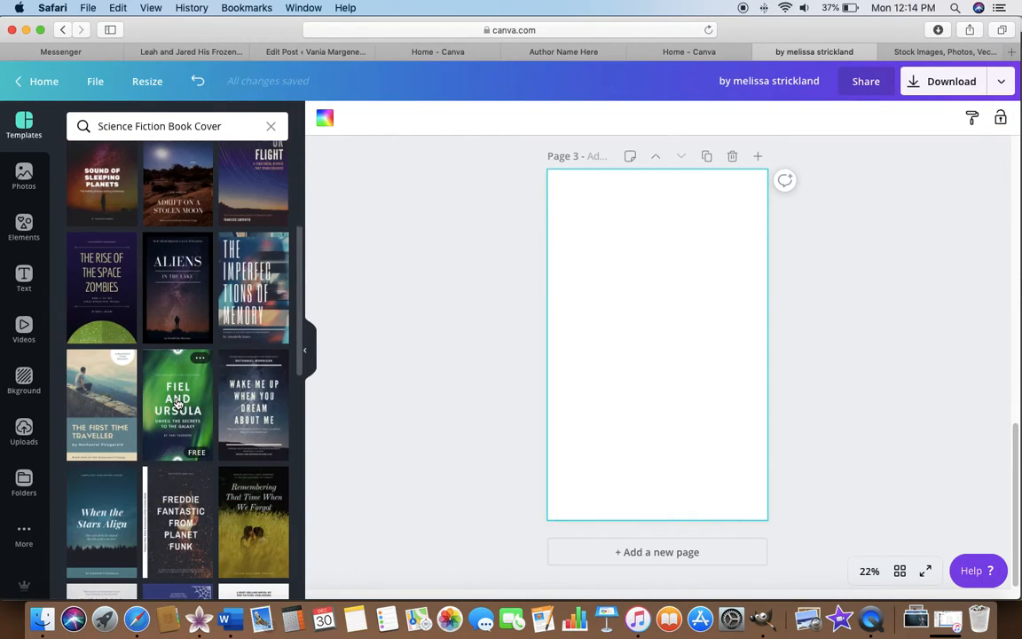
{"action": "scroll", "coordinate": [177, 404], "scroll_direction": "down", "scroll_amount": 5}
{"action": "scroll", "coordinate": [160, 408], "scroll_direction": "down", "scroll_amount": 2}
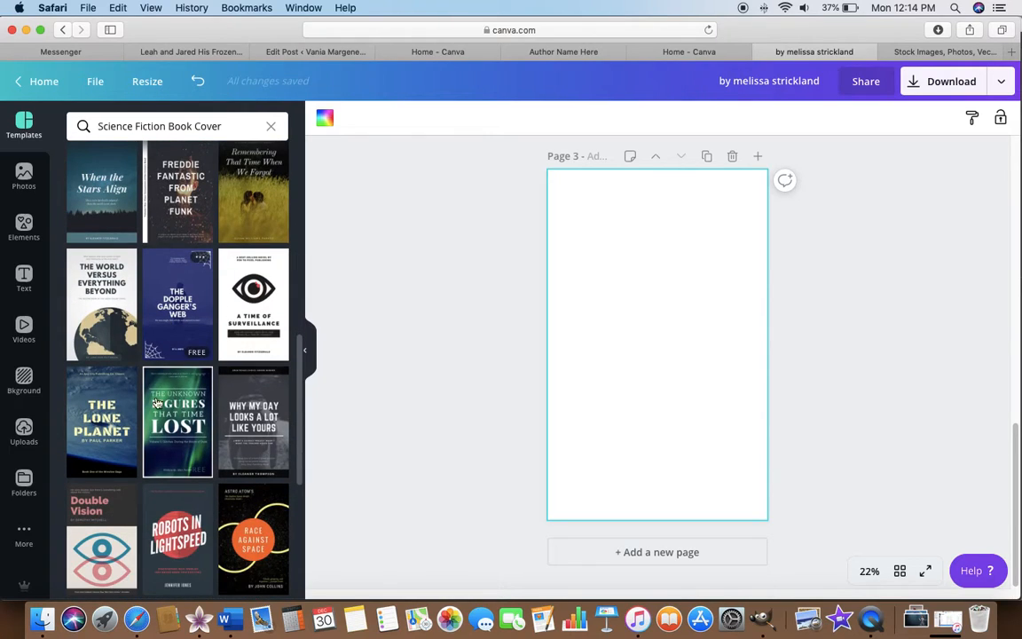
{"action": "left_click", "coordinate": [104, 416]}
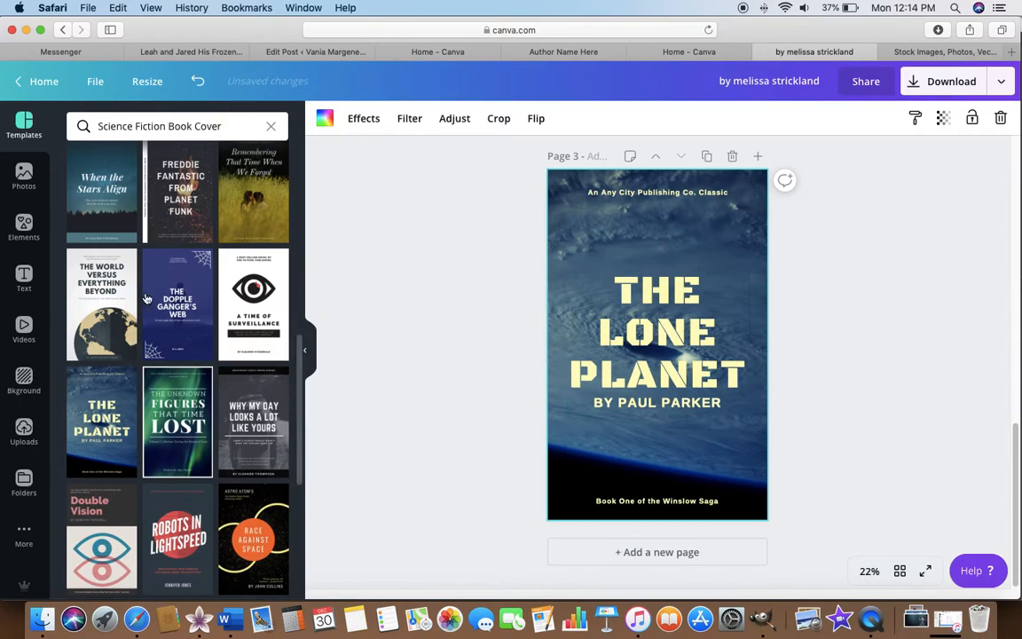
Replace the cover's background with the uploaded giant-moon landscape and move the title group up so it clears the standing figure.
{"action": "left_click", "coordinate": [24, 430]}
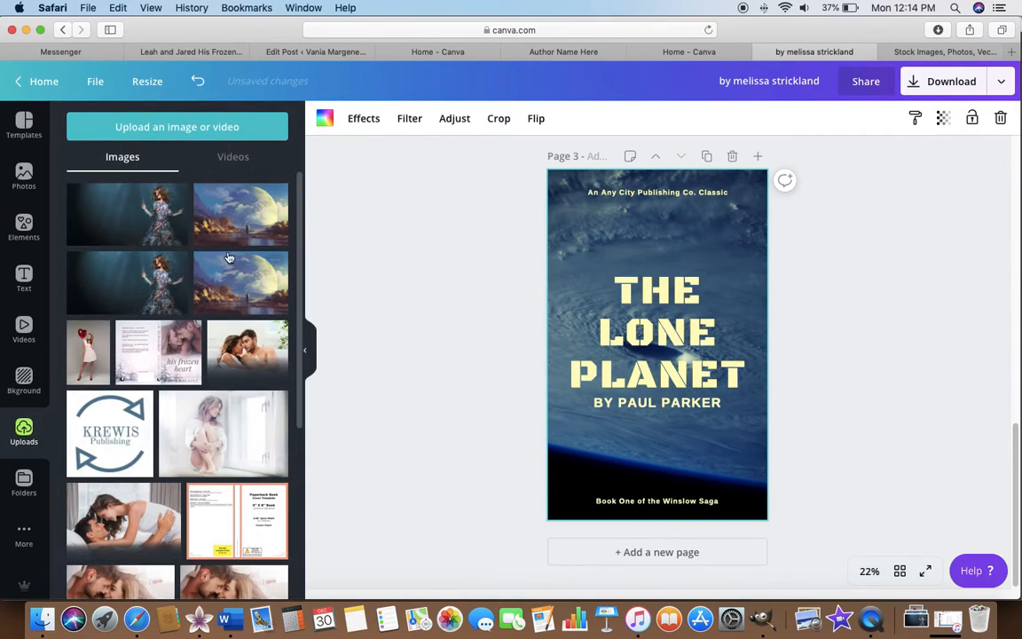
{"action": "left_click_drag", "start_coordinate": [250, 213], "coordinate": [564, 245]}
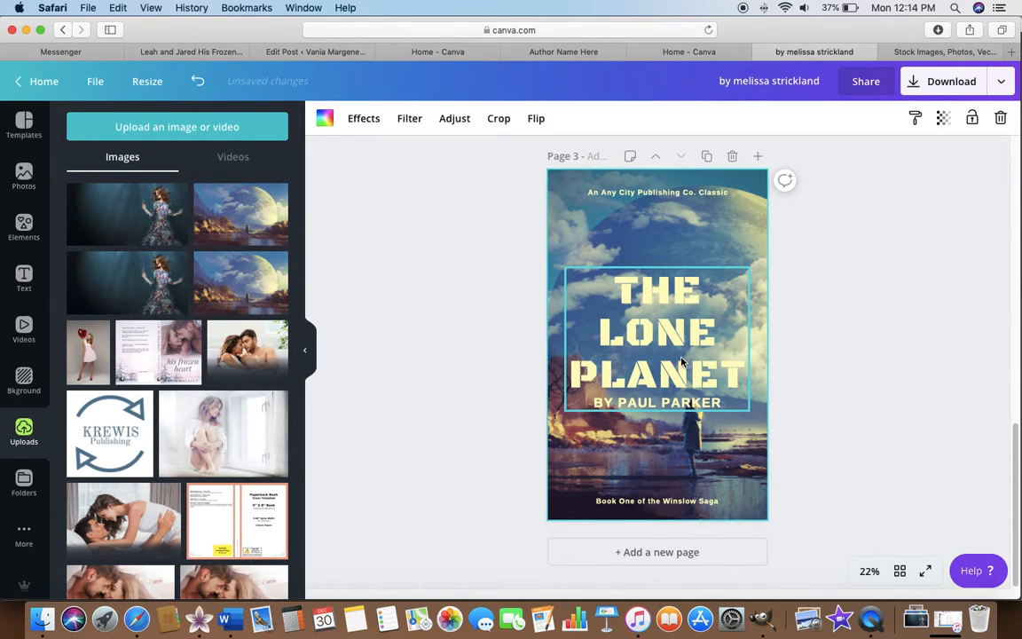
{"action": "left_click_drag", "start_coordinate": [681, 361], "coordinate": [681, 314]}
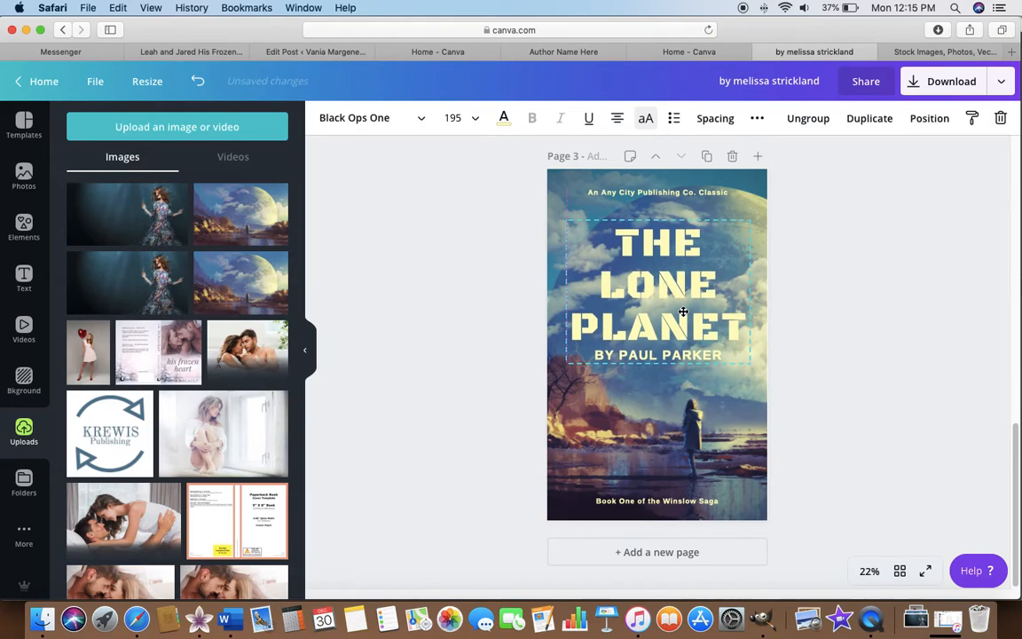
{"action": "left_click", "coordinate": [420, 342]}
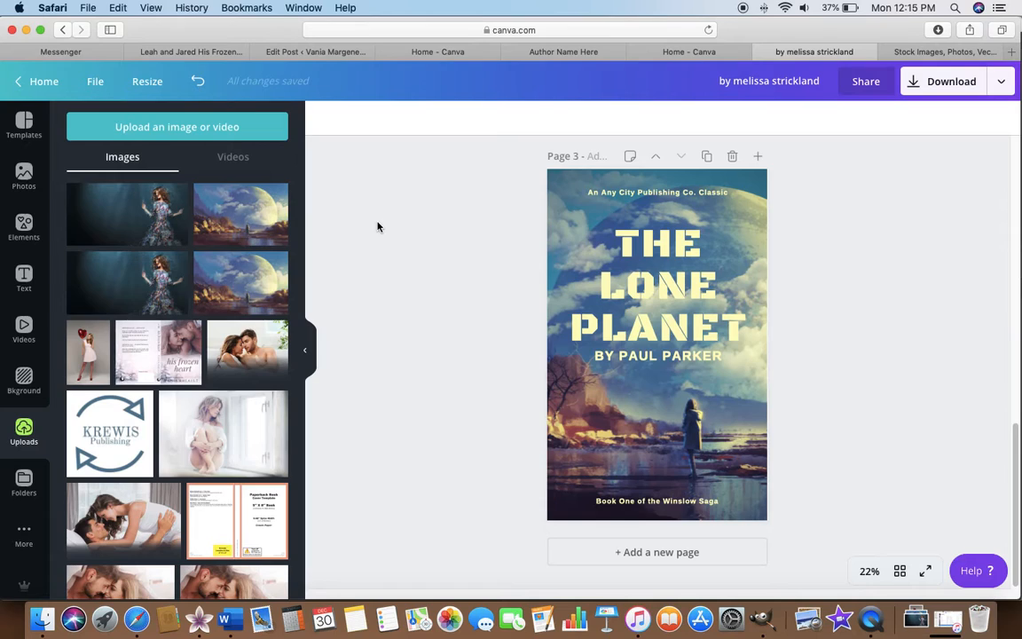
Browse the trending images in the stock photo library.
{"action": "left_click", "coordinate": [21, 177]}
{"action": "scroll", "coordinate": [228, 525], "scroll_direction": "down", "scroll_amount": 10}
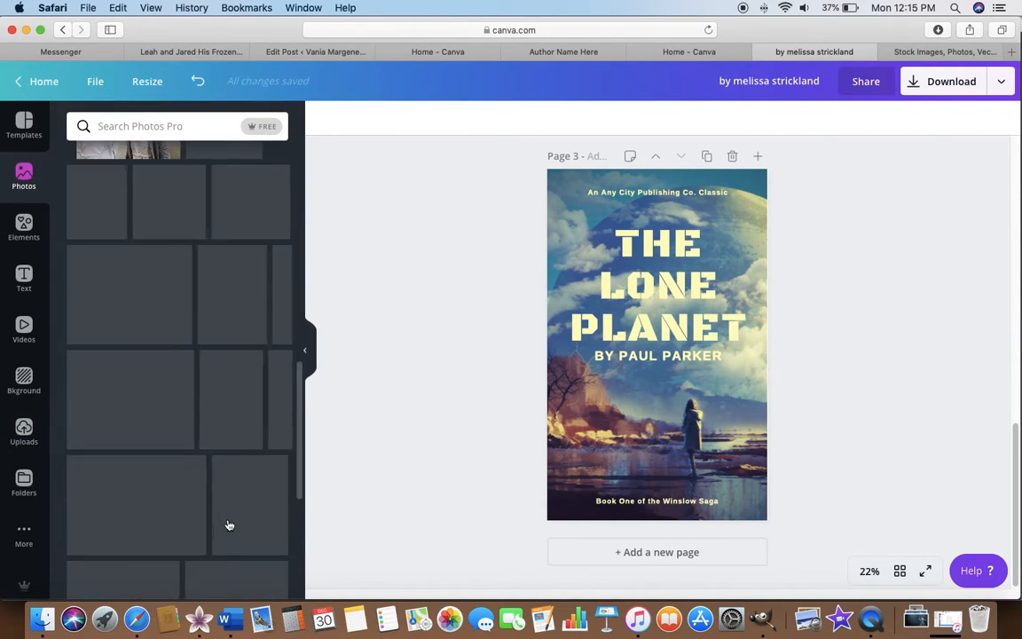
{"action": "scroll", "coordinate": [228, 524], "scroll_direction": "down", "scroll_amount": 5}
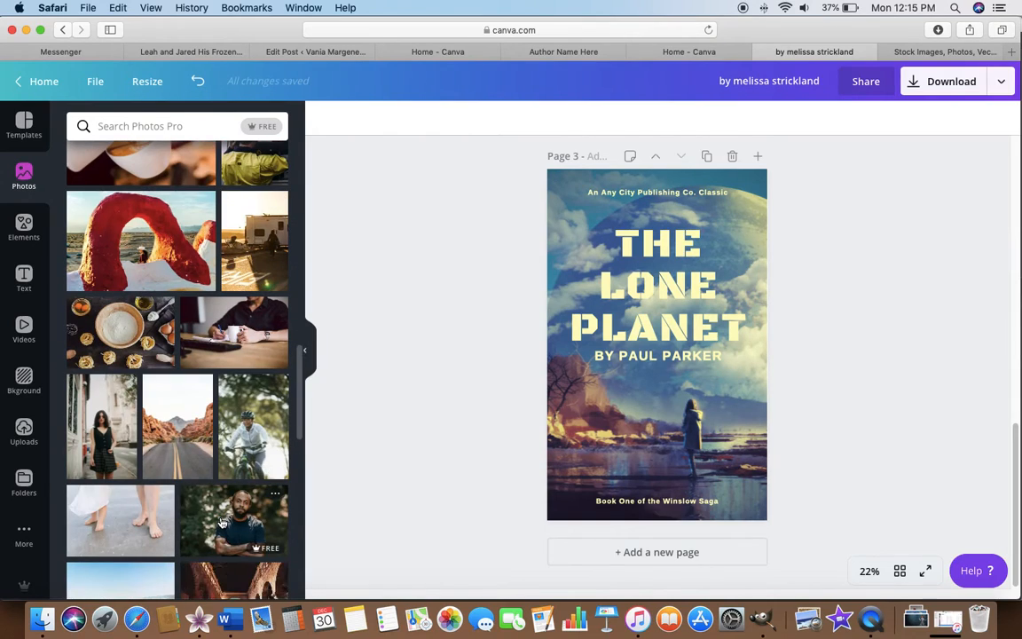
{"action": "scroll", "coordinate": [221, 524], "scroll_direction": "down", "scroll_amount": 2}
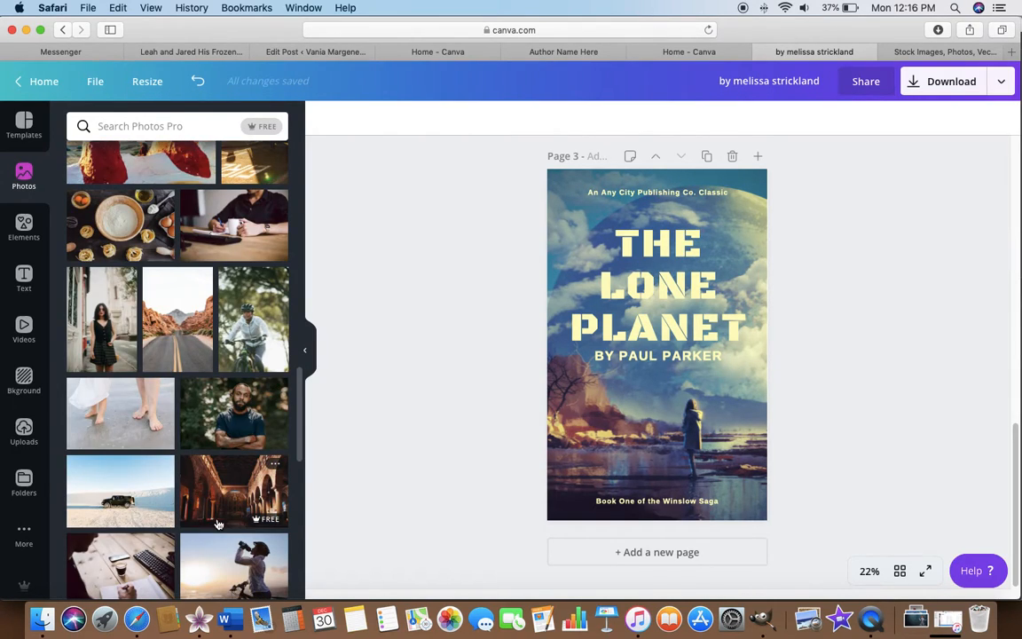
{"action": "scroll", "coordinate": [217, 523], "scroll_direction": "down", "scroll_amount": 2}
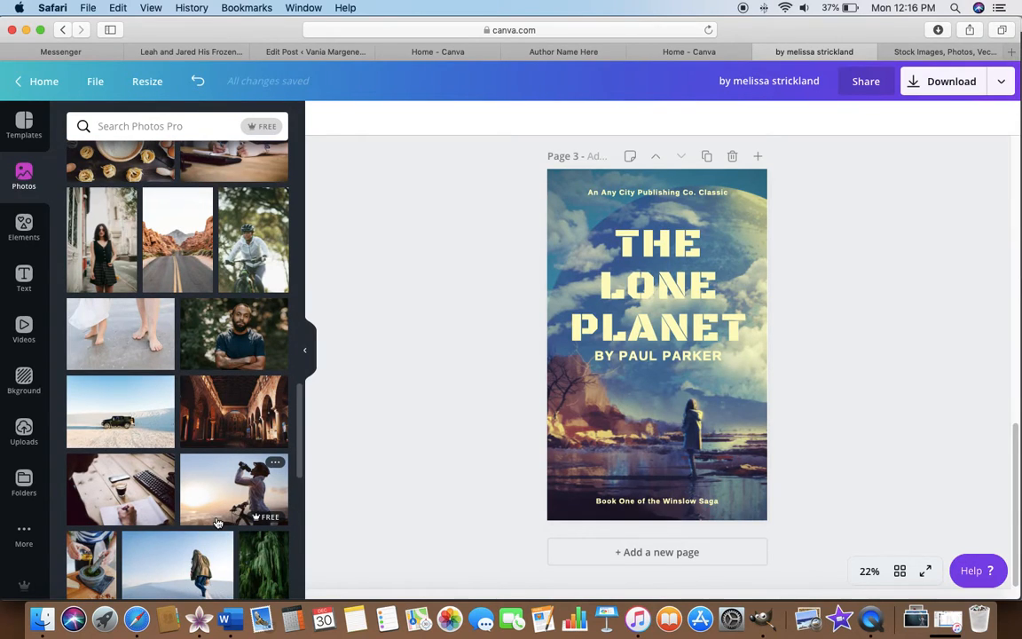
{"action": "scroll", "coordinate": [216, 522], "scroll_direction": "down", "scroll_amount": 2}
{"action": "scroll", "coordinate": [217, 523], "scroll_direction": "down", "scroll_amount": 2}
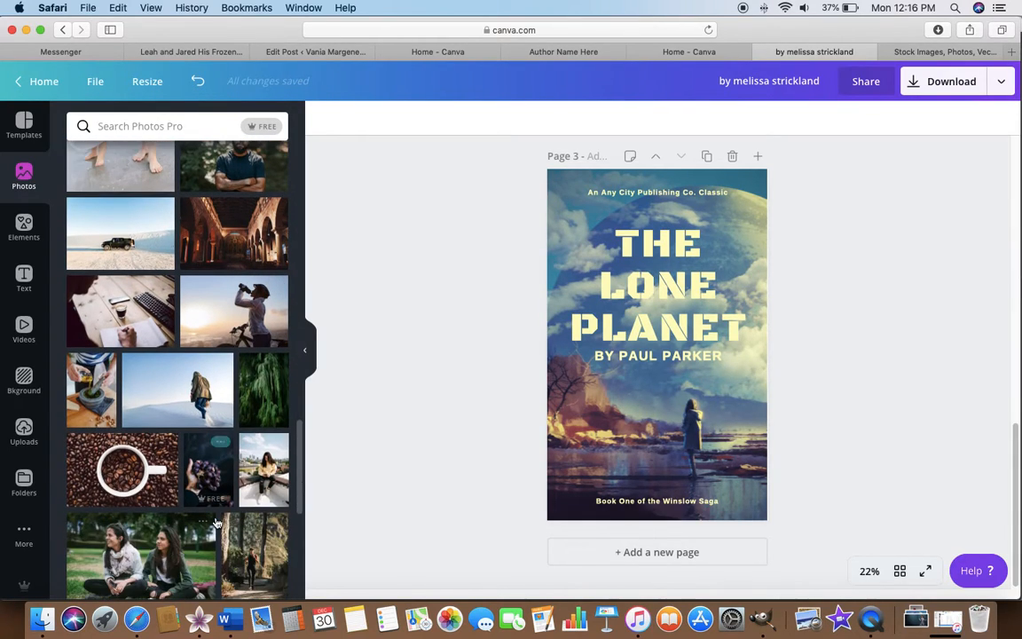
{"action": "scroll", "coordinate": [211, 460], "scroll_direction": "up", "scroll_amount": 5}
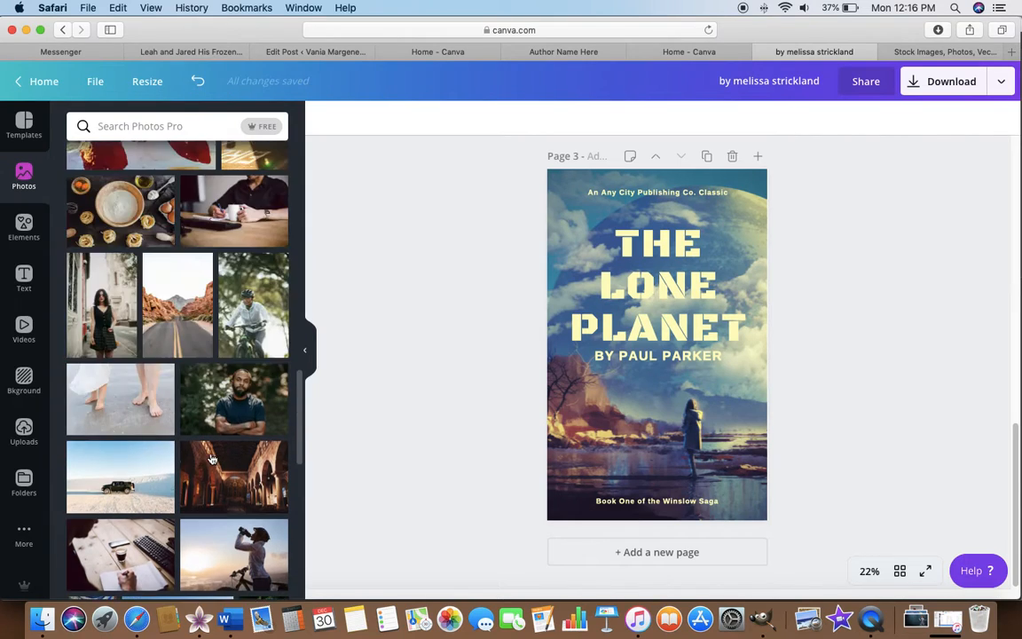
{"action": "scroll", "coordinate": [211, 460], "scroll_direction": "up", "scroll_amount": 10}
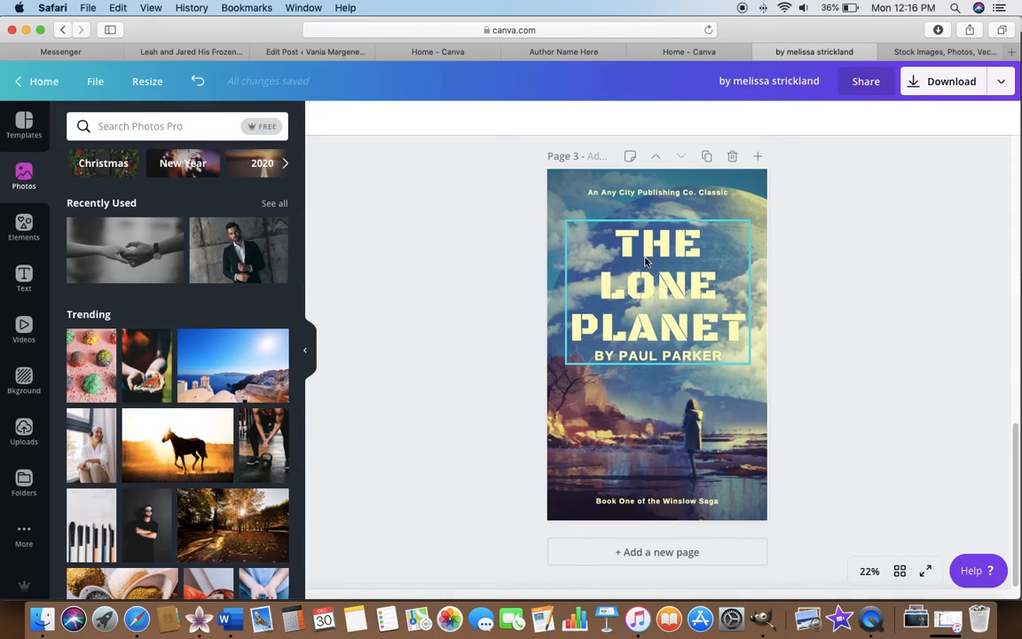
Apply the "Return to Earth One" science fiction template to the third page in place of the current design.
{"action": "left_click", "coordinate": [32, 128]}
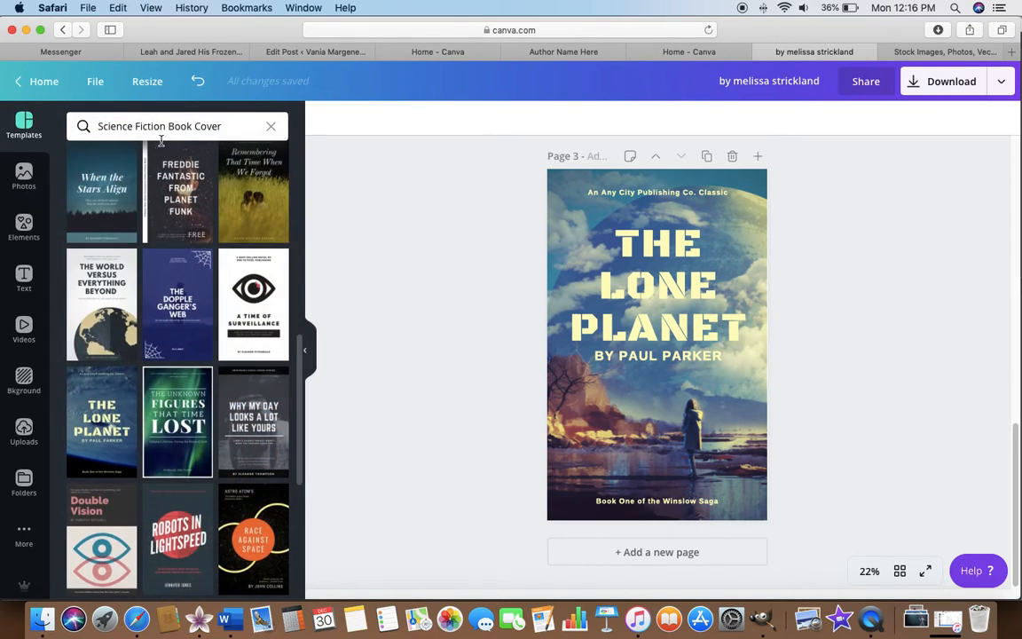
{"action": "scroll", "coordinate": [213, 337], "scroll_direction": "down", "scroll_amount": 2}
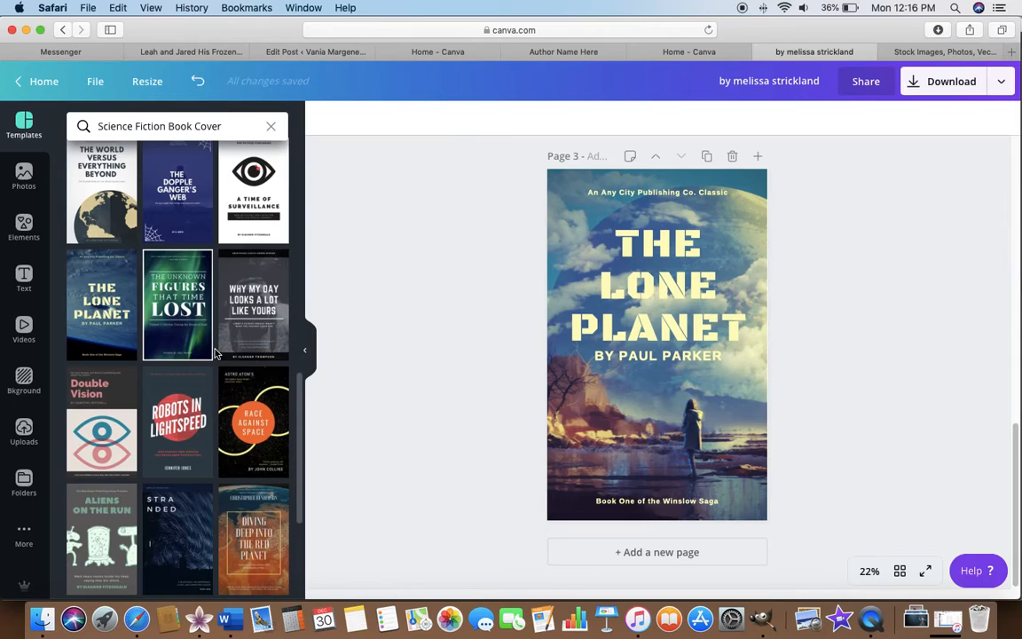
{"action": "scroll", "coordinate": [197, 319], "scroll_direction": "down", "scroll_amount": 2}
{"action": "scroll", "coordinate": [213, 354], "scroll_direction": "down", "scroll_amount": 5}
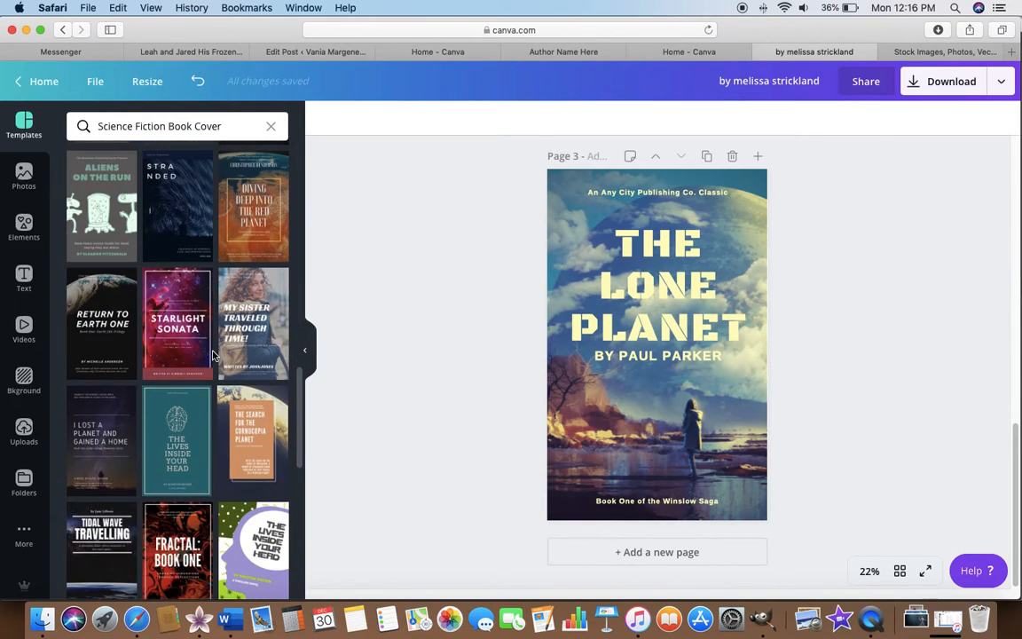
{"action": "left_click", "coordinate": [104, 330]}
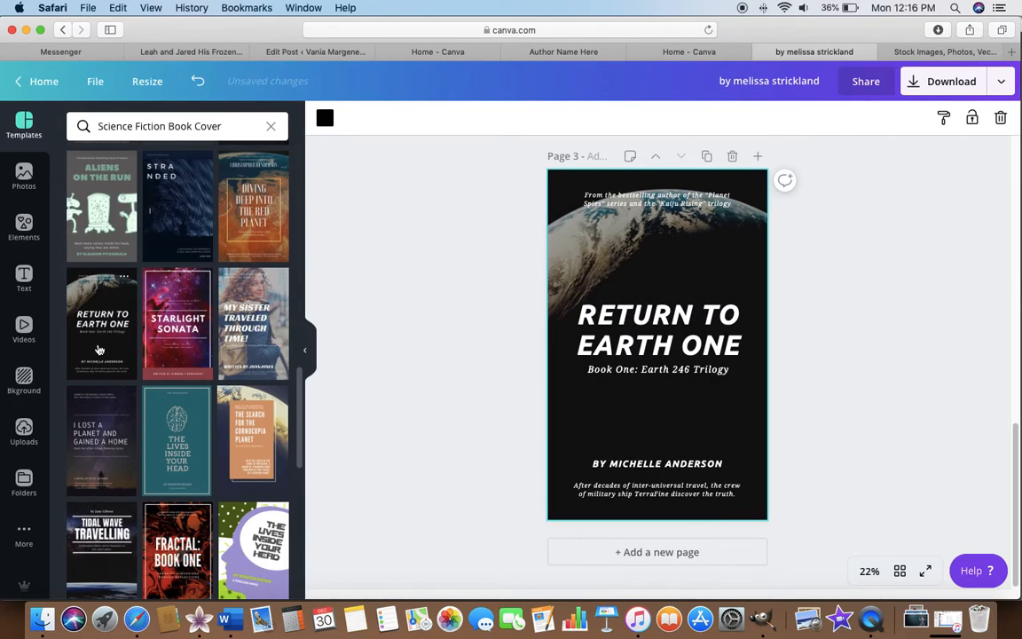
Replace the Earth photo with the uploaded giant-moon landscape and set its brightness to -13.
{"action": "left_click", "coordinate": [24, 429]}
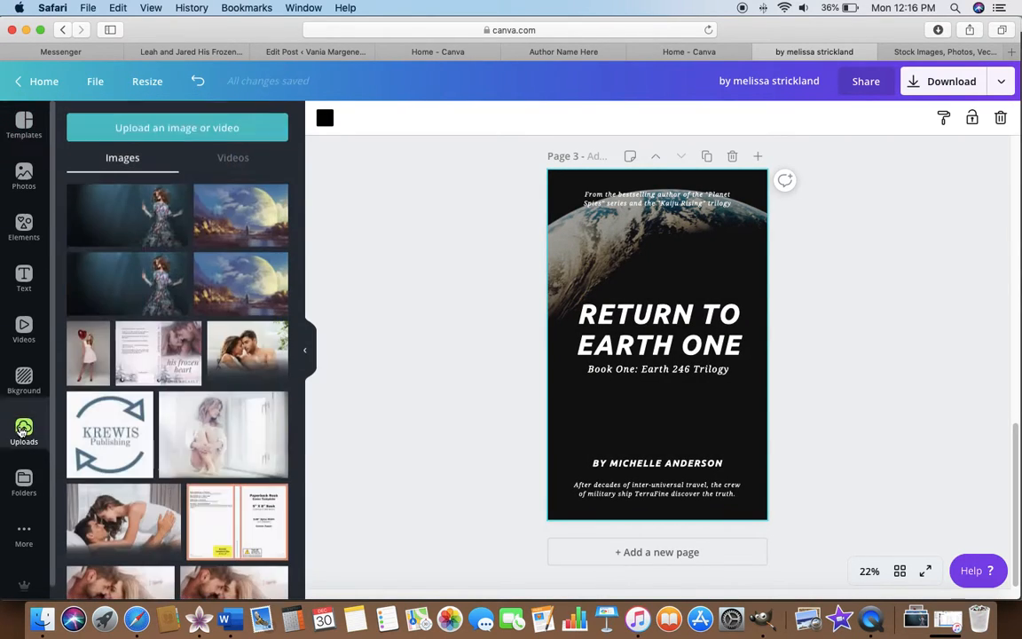
{"action": "left_click_drag", "start_coordinate": [226, 282], "coordinate": [549, 271]}
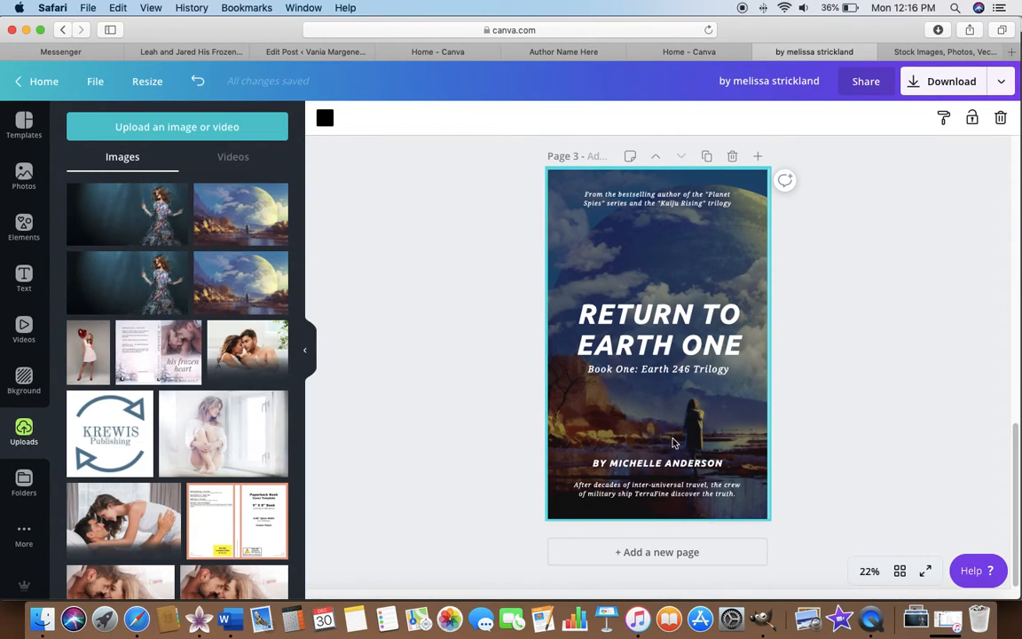
{"action": "left_click", "coordinate": [610, 241]}
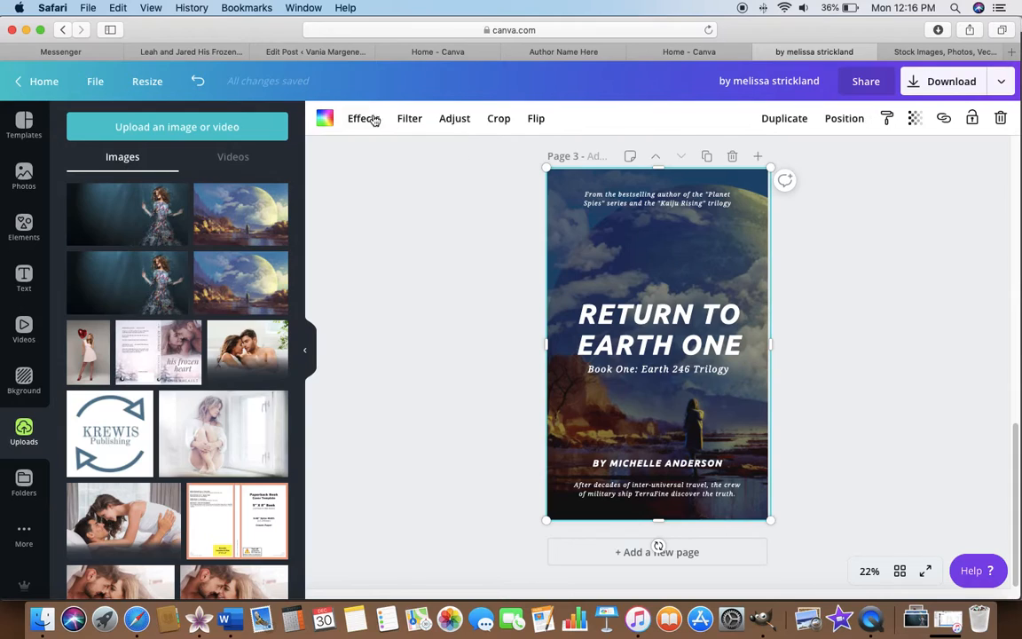
{"action": "left_click", "coordinate": [455, 119]}
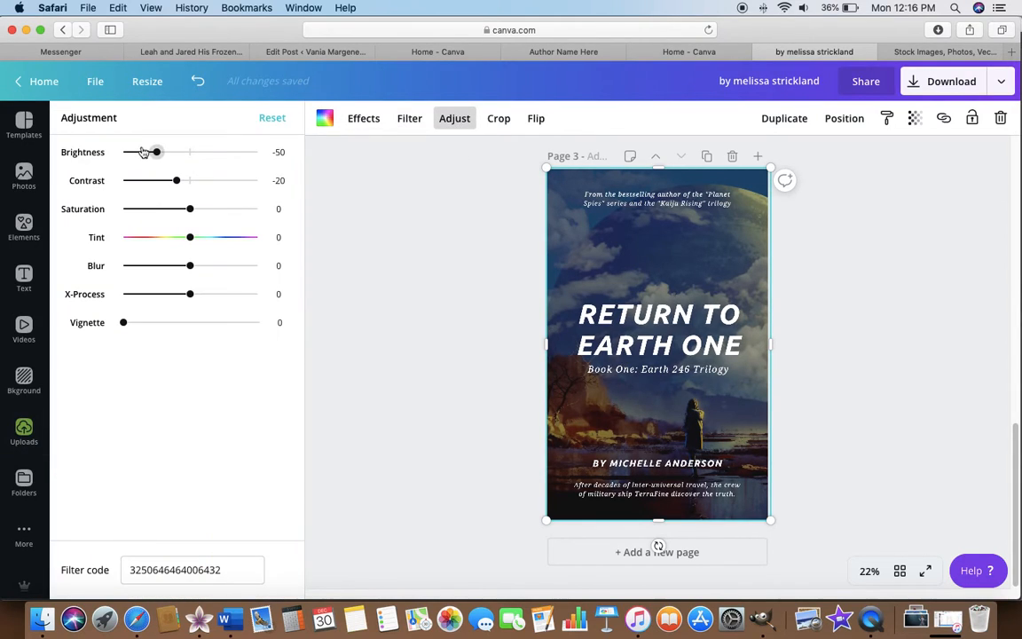
{"action": "left_click_drag", "start_coordinate": [156, 152], "coordinate": [183, 153]}
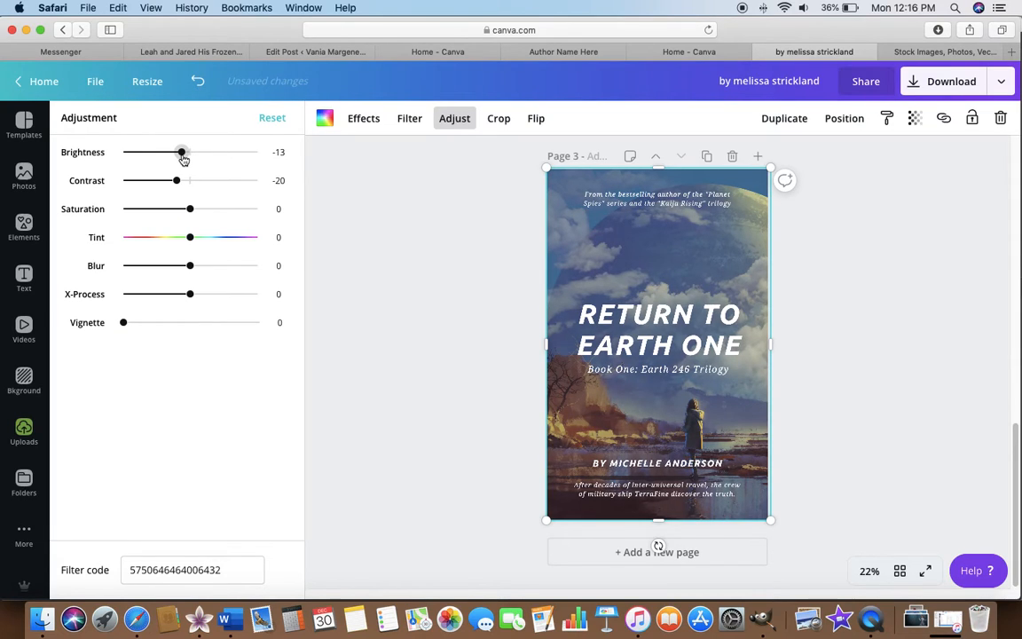
{"action": "left_click", "coordinate": [427, 272]}
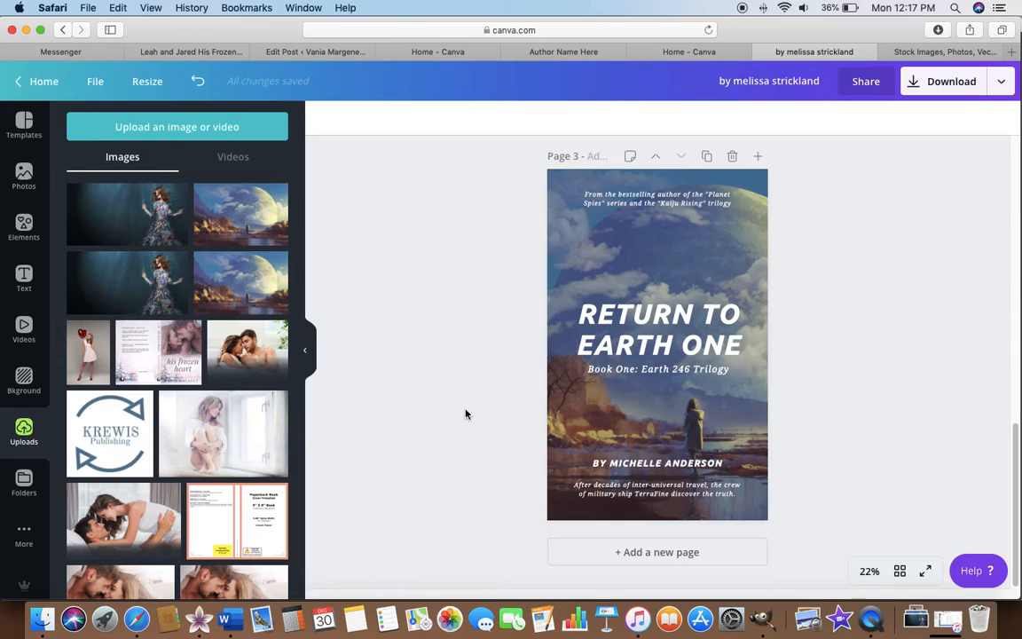
Find the dark "Death of Ever and Ever" template with the white lily and apply it to the third page.
{"action": "scroll", "coordinate": [465, 399], "scroll_direction": "up", "scroll_amount": 5}
{"action": "scroll", "coordinate": [465, 398], "scroll_direction": "down", "scroll_amount": 5}
{"action": "left_click", "coordinate": [23, 124]}
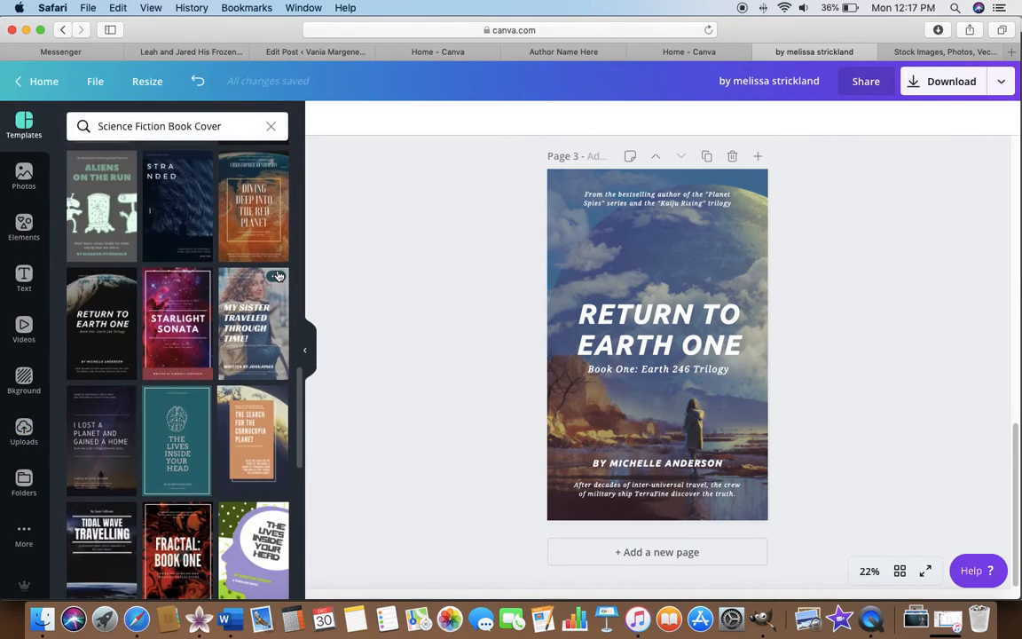
{"action": "scroll", "coordinate": [205, 278], "scroll_direction": "down", "scroll_amount": 10}
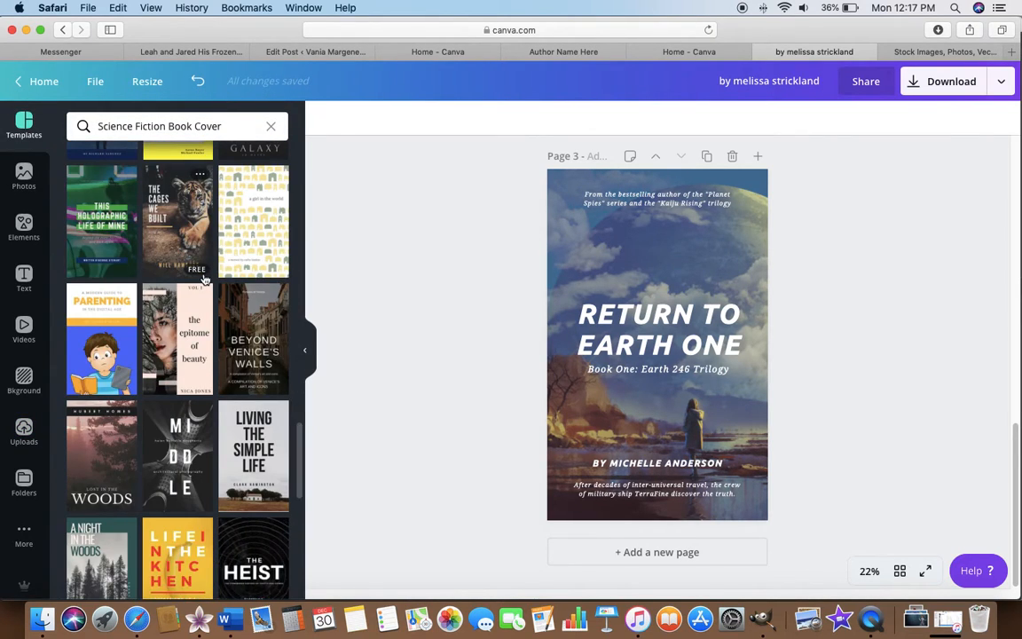
{"action": "scroll", "coordinate": [204, 278], "scroll_direction": "down", "scroll_amount": 3}
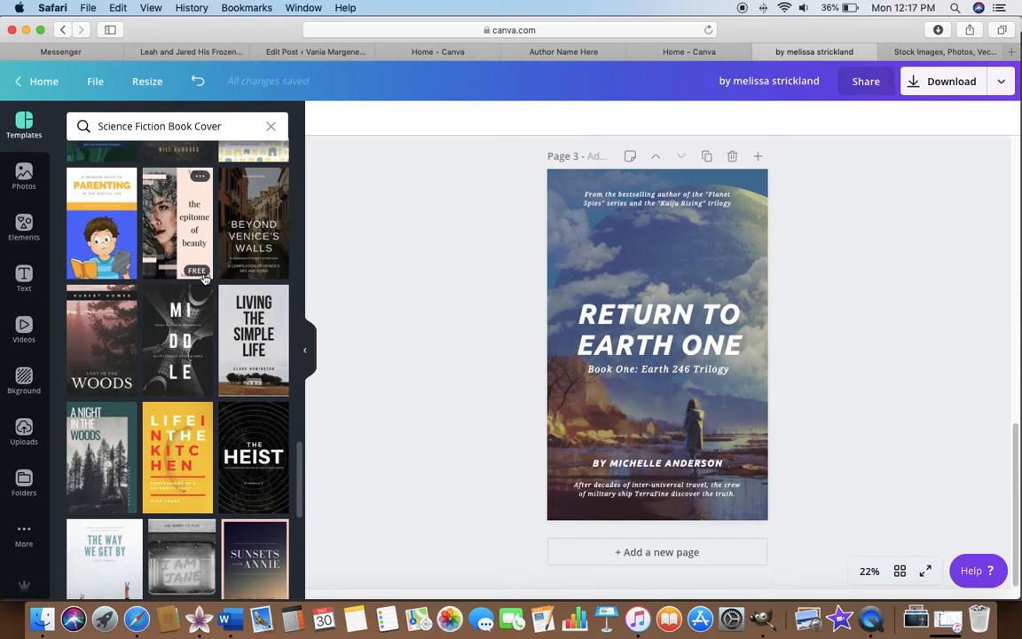
{"action": "scroll", "coordinate": [204, 279], "scroll_direction": "down", "scroll_amount": 2}
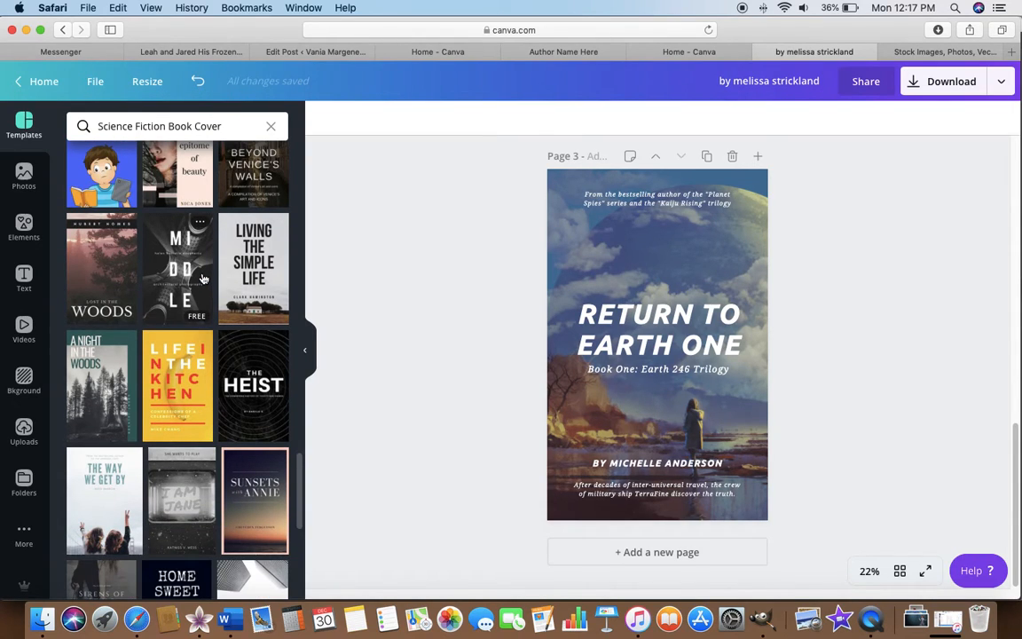
{"action": "scroll", "coordinate": [204, 279], "scroll_direction": "down", "scroll_amount": 3}
{"action": "scroll", "coordinate": [203, 279], "scroll_direction": "down", "scroll_amount": 1}
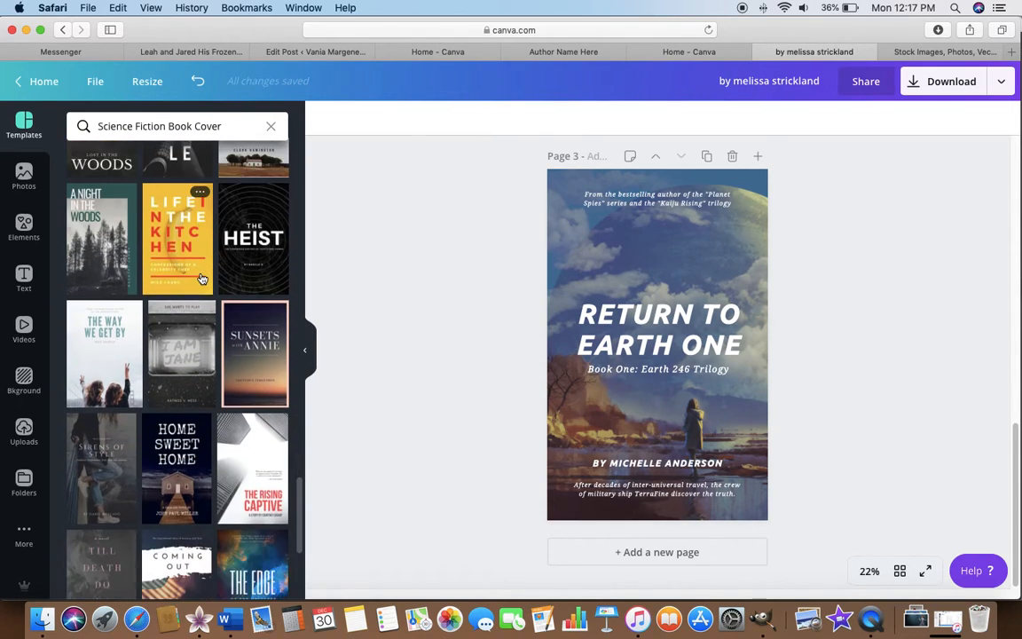
{"action": "scroll", "coordinate": [203, 279], "scroll_direction": "down", "scroll_amount": 5}
{"action": "scroll", "coordinate": [202, 279], "scroll_direction": "down", "scroll_amount": 4}
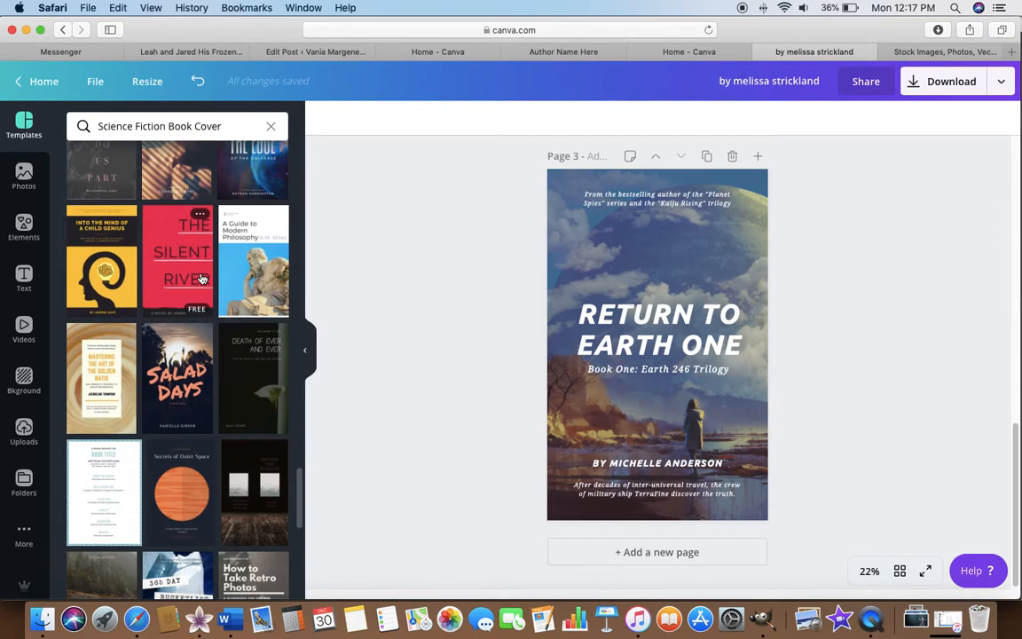
{"action": "left_click", "coordinate": [251, 355]}
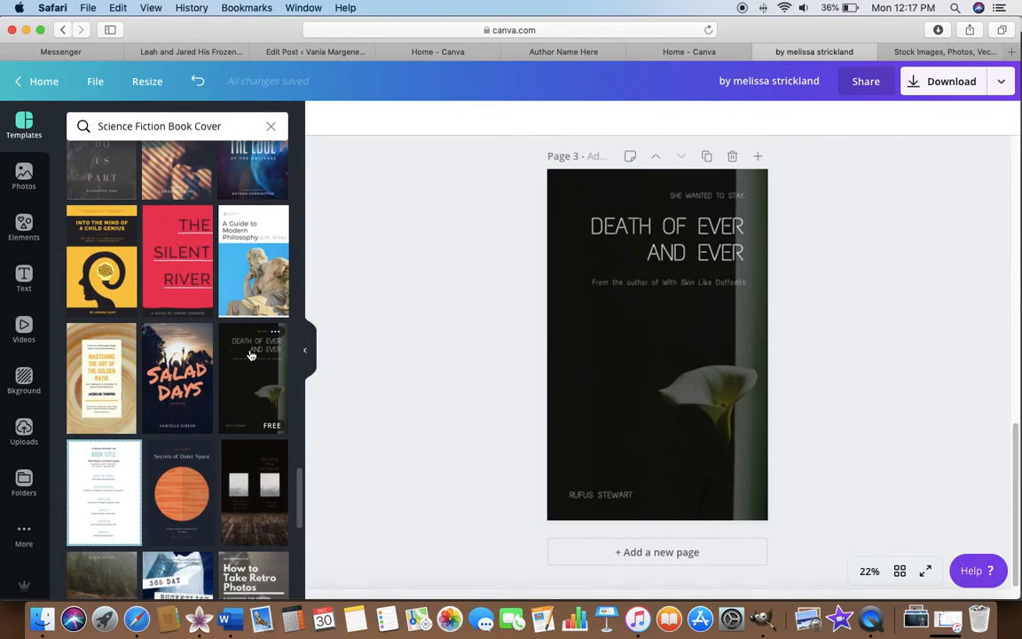
Replace the lily photo on the third page with the uploaded giant-moon landscape and set its brightness to 40 and contrast to 38.
{"action": "left_click", "coordinate": [706, 229]}
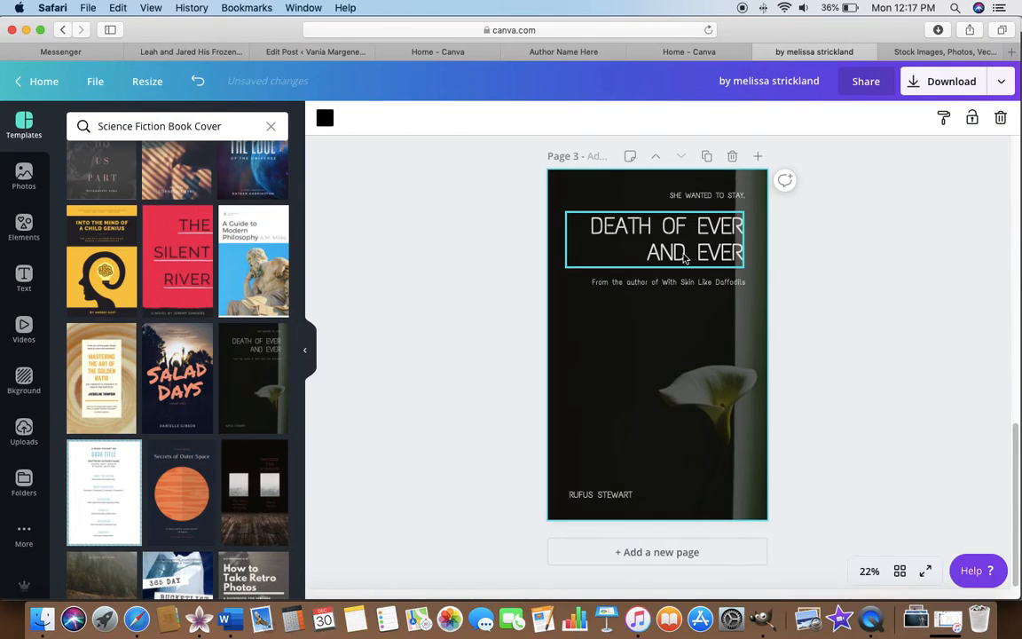
{"action": "left_click", "coordinate": [20, 435]}
{"action": "left_click_drag", "start_coordinate": [220, 221], "coordinate": [551, 258]}
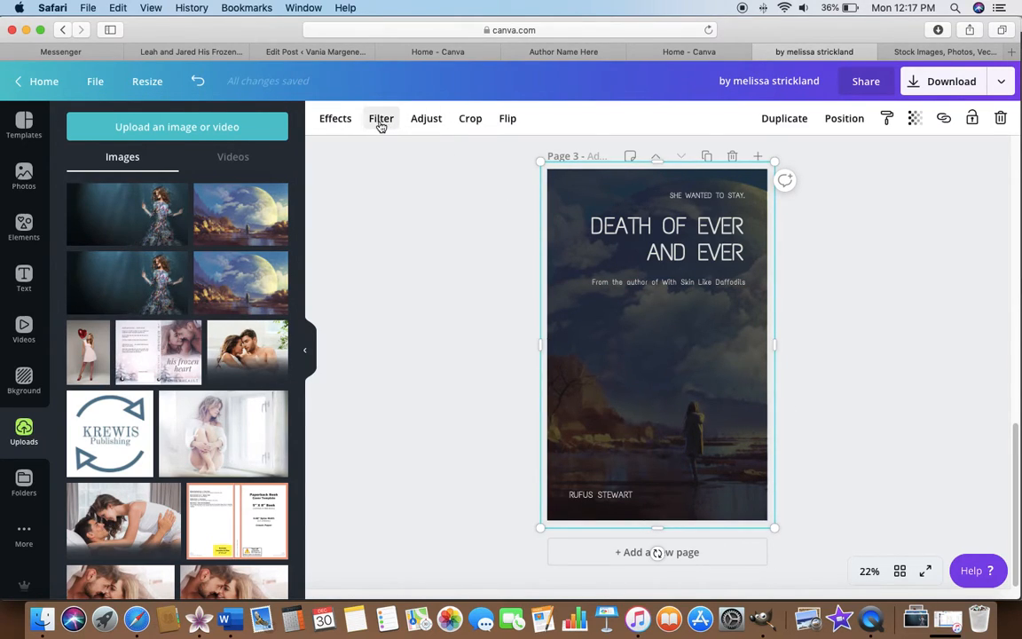
{"action": "left_click", "coordinate": [421, 120]}
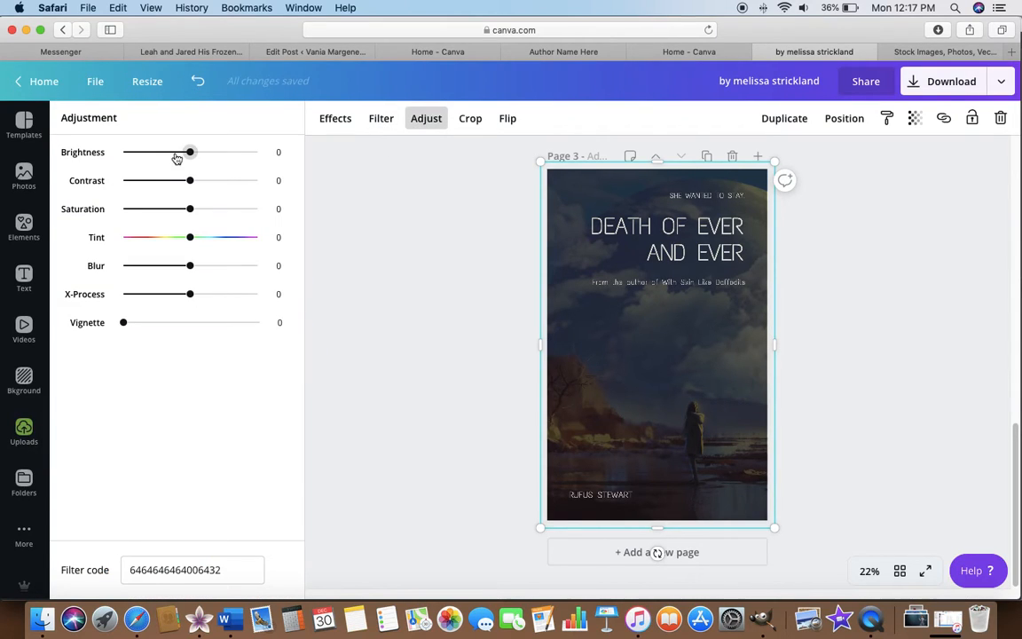
{"action": "left_click_drag", "start_coordinate": [192, 152], "coordinate": [217, 187]}
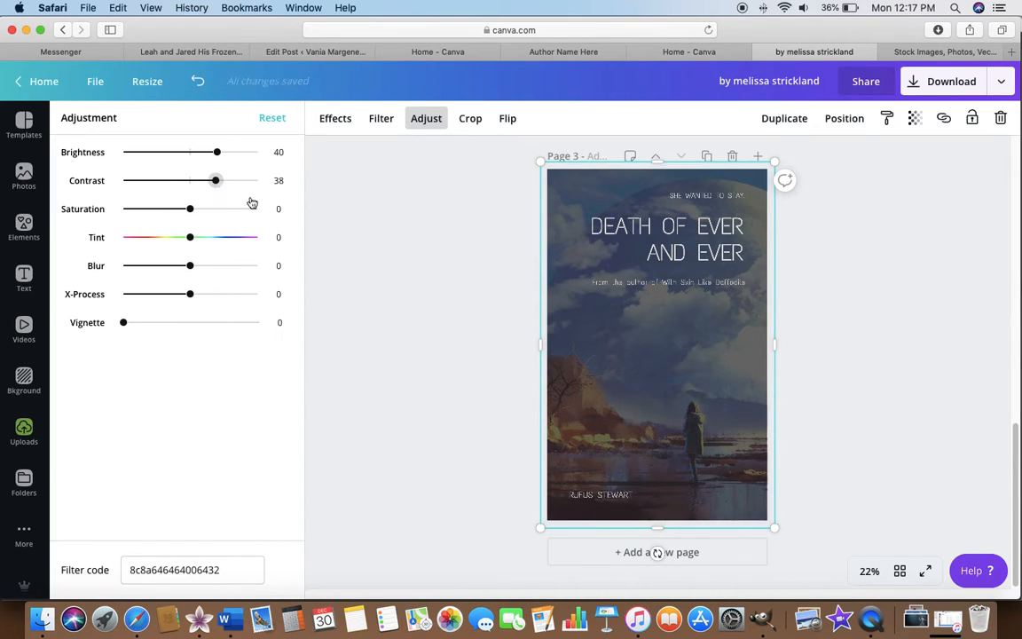
{"action": "key", "text": "BackSpace"}
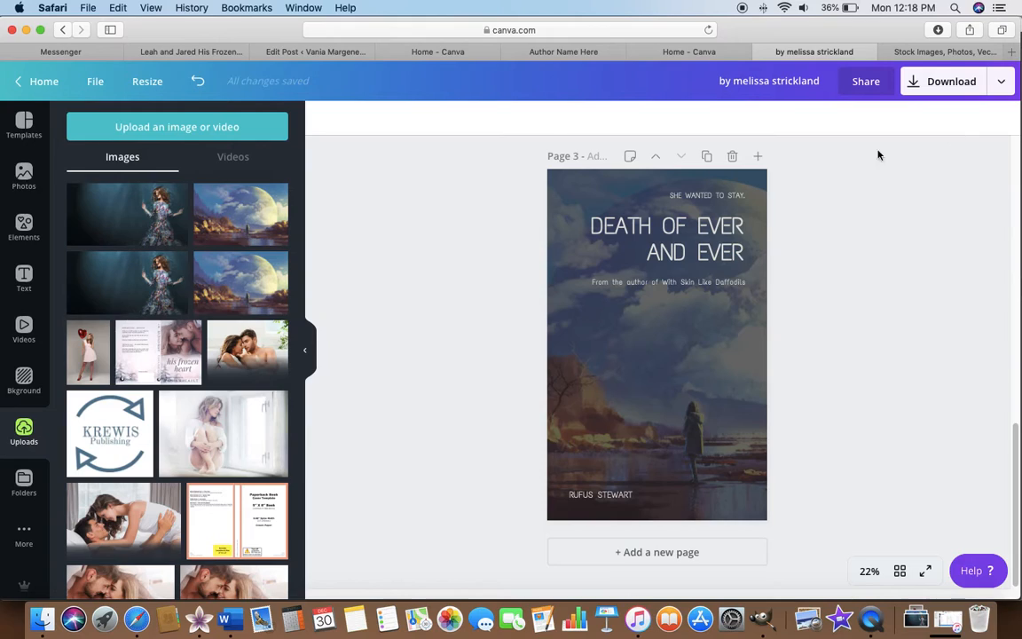
Set the download options to JPG for page 3 only, and close them without downloading.
{"action": "left_click", "coordinate": [932, 82]}
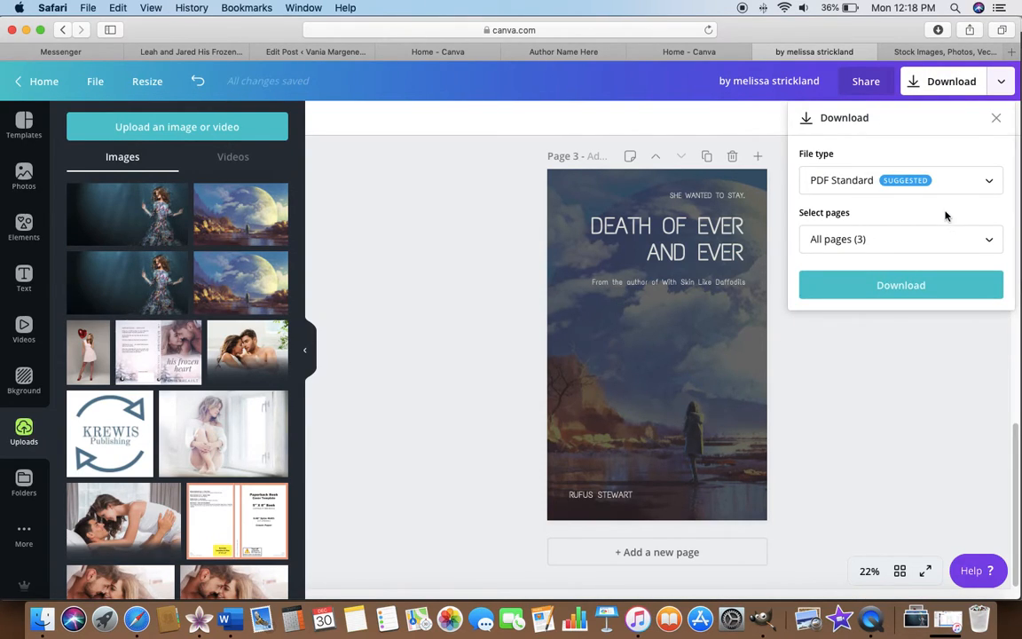
{"action": "left_click", "coordinate": [931, 187]}
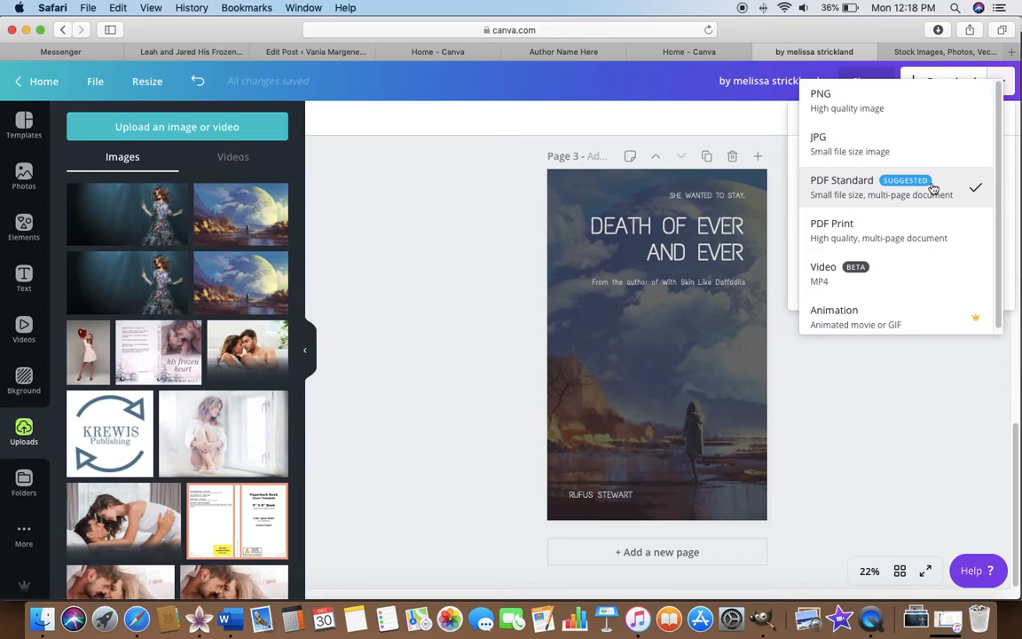
{"action": "left_click", "coordinate": [834, 152]}
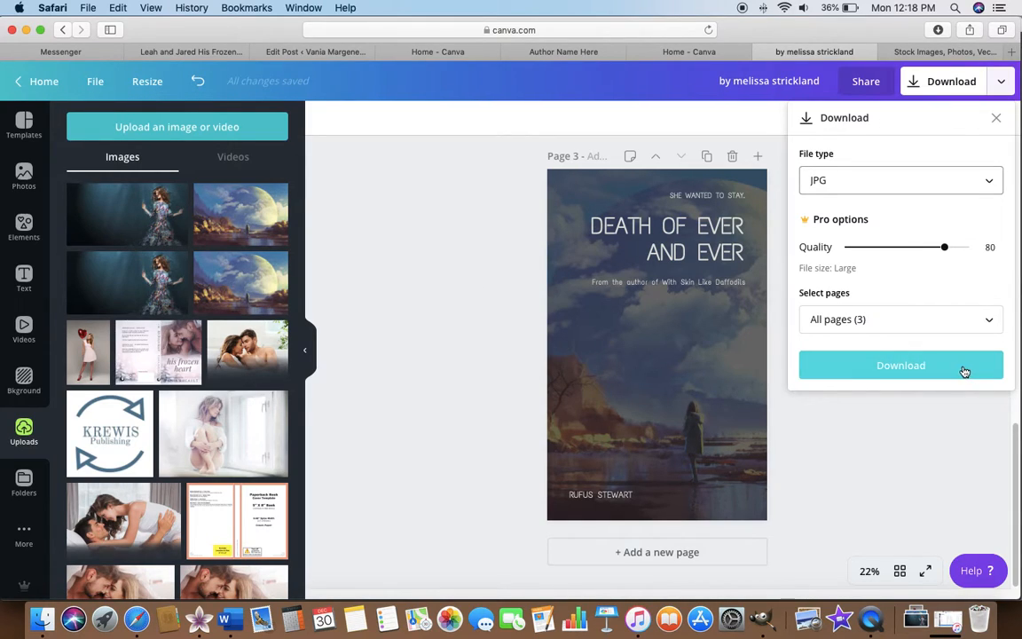
{"action": "left_click", "coordinate": [840, 322]}
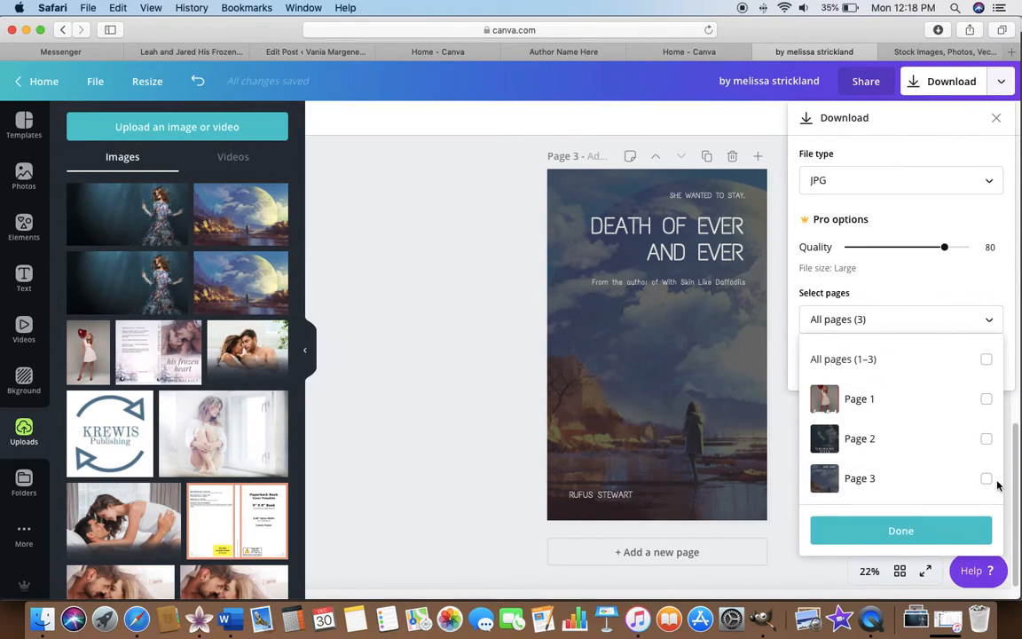
{"action": "left_click", "coordinate": [967, 484]}
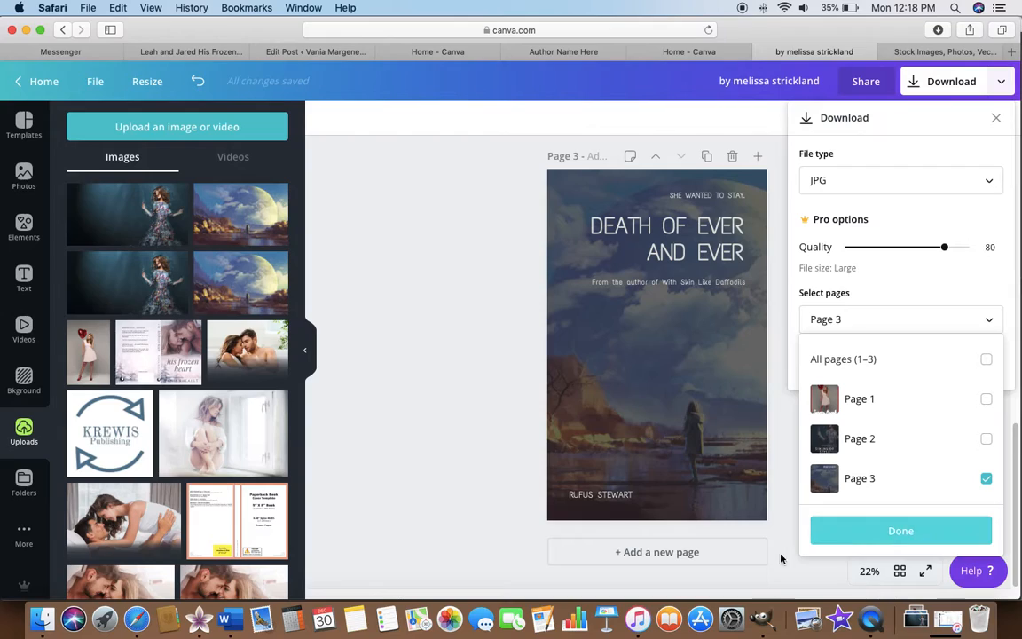
{"action": "left_click", "coordinate": [899, 533]}
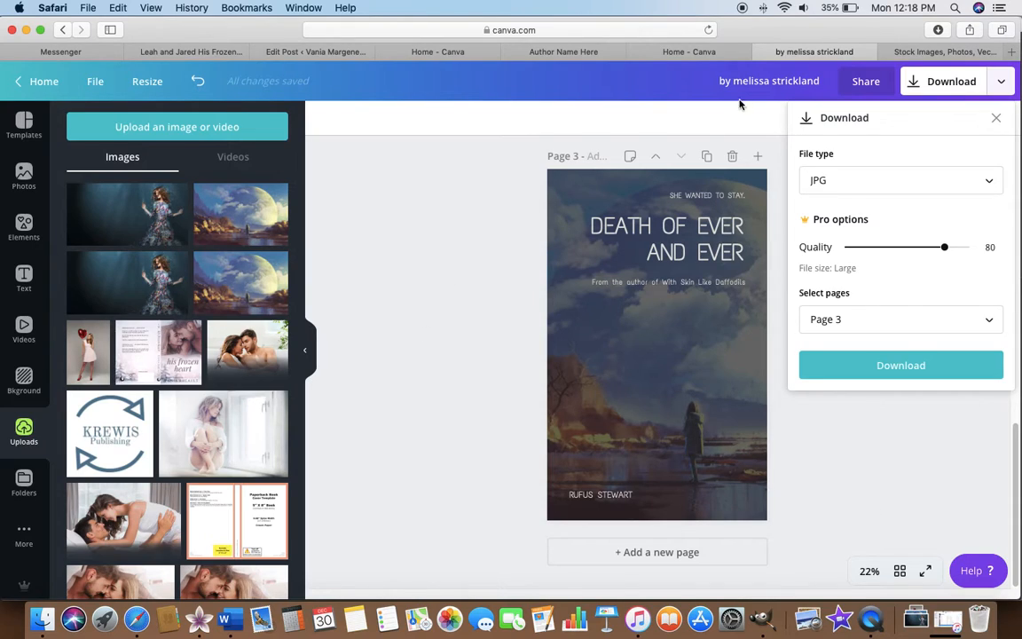
{"action": "left_click", "coordinate": [996, 117]}
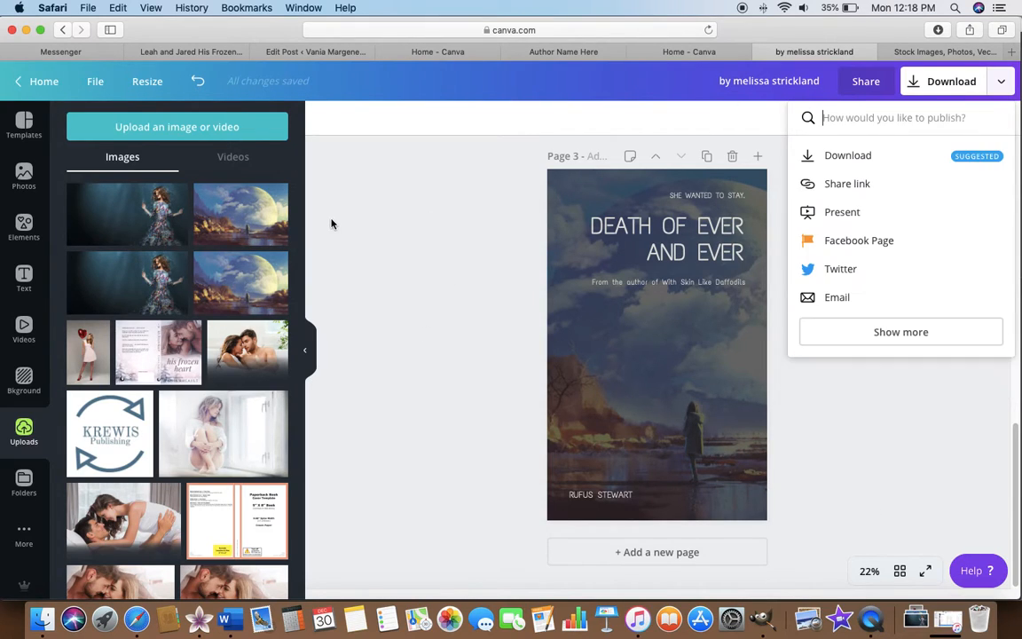
{"action": "left_click", "coordinate": [548, 88]}
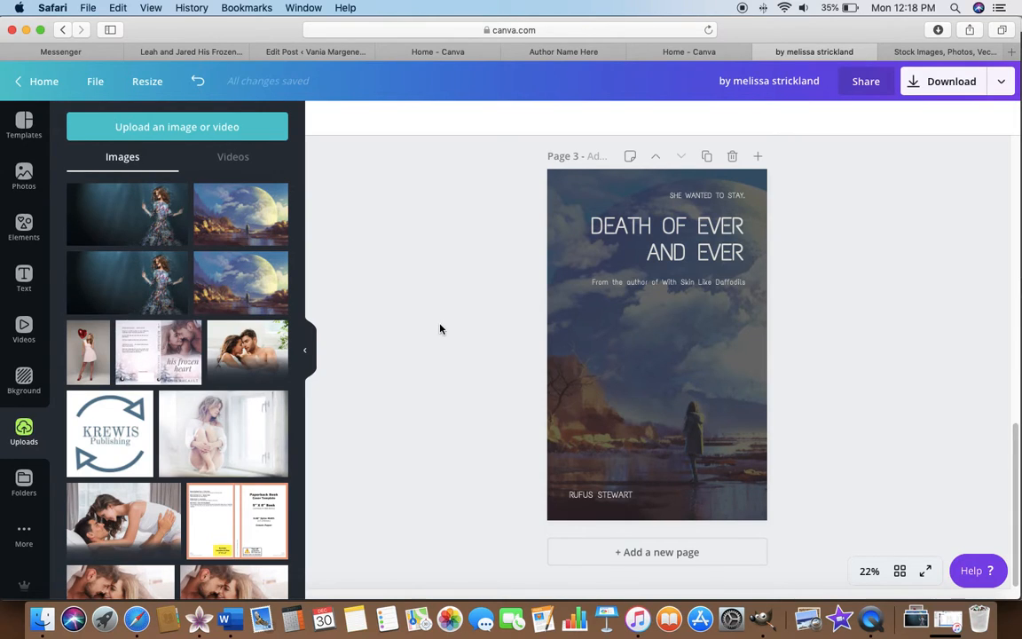
Review the covers on all three pages and browse further science fiction book cover templates.
{"action": "scroll", "coordinate": [440, 329], "scroll_direction": "up", "scroll_amount": 10}
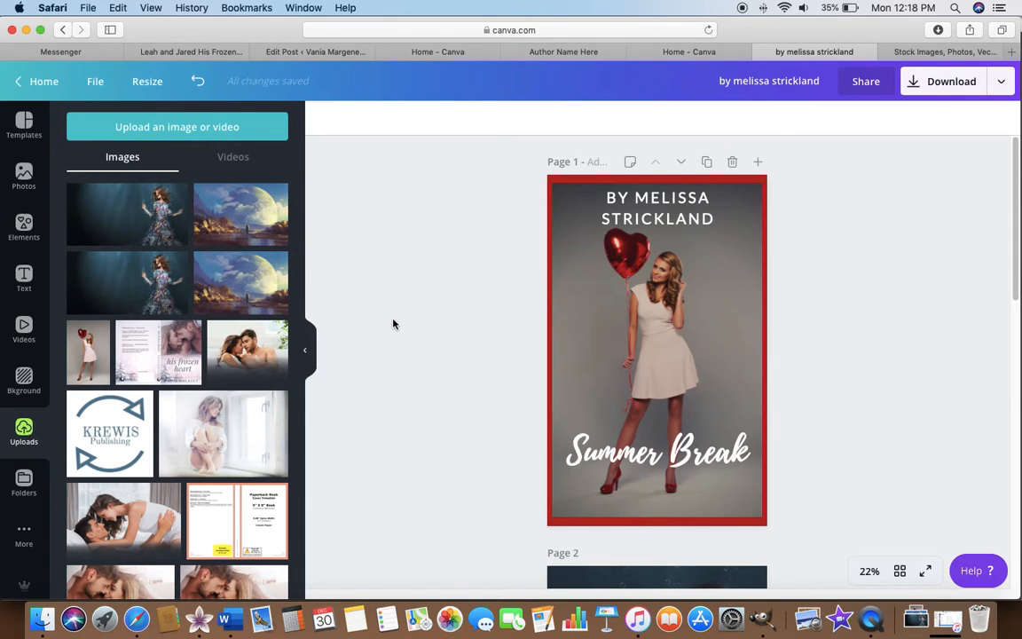
{"action": "scroll", "coordinate": [393, 325], "scroll_direction": "down", "scroll_amount": 8}
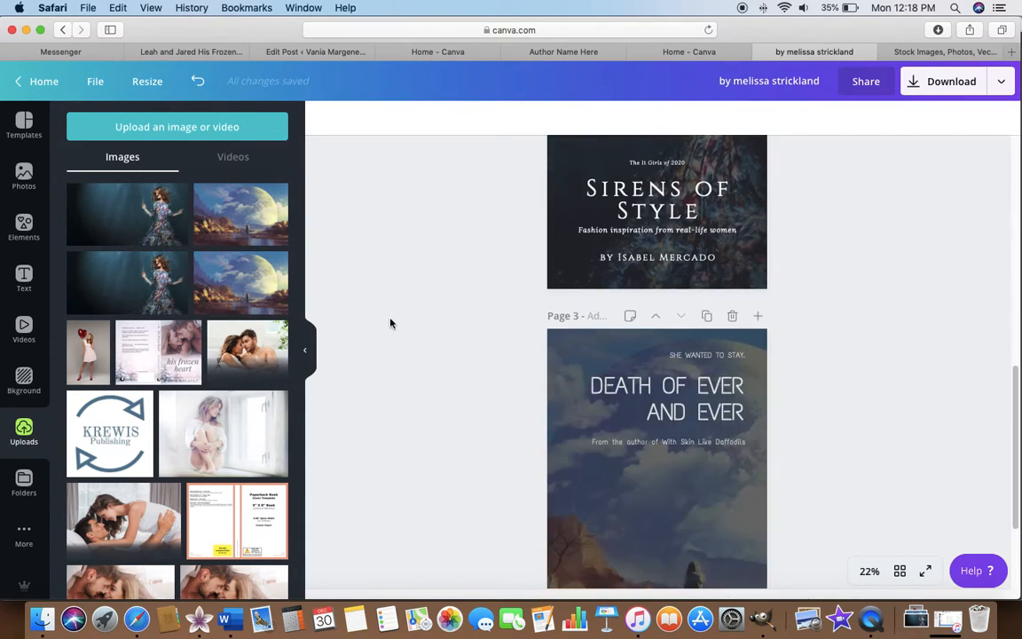
{"action": "scroll", "coordinate": [390, 323], "scroll_direction": "down", "scroll_amount": 3}
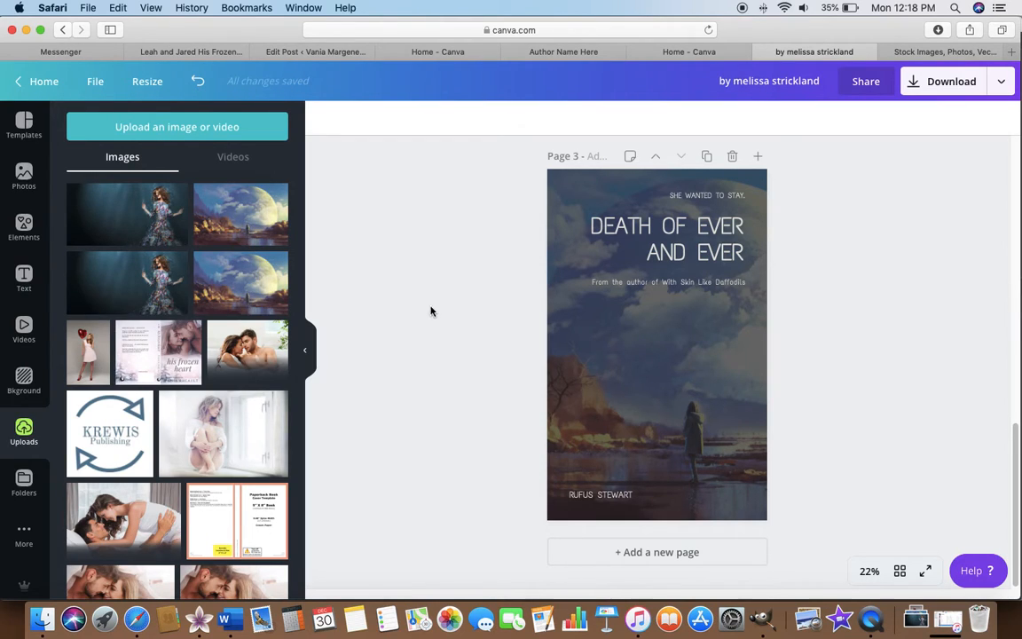
{"action": "left_click", "coordinate": [23, 125]}
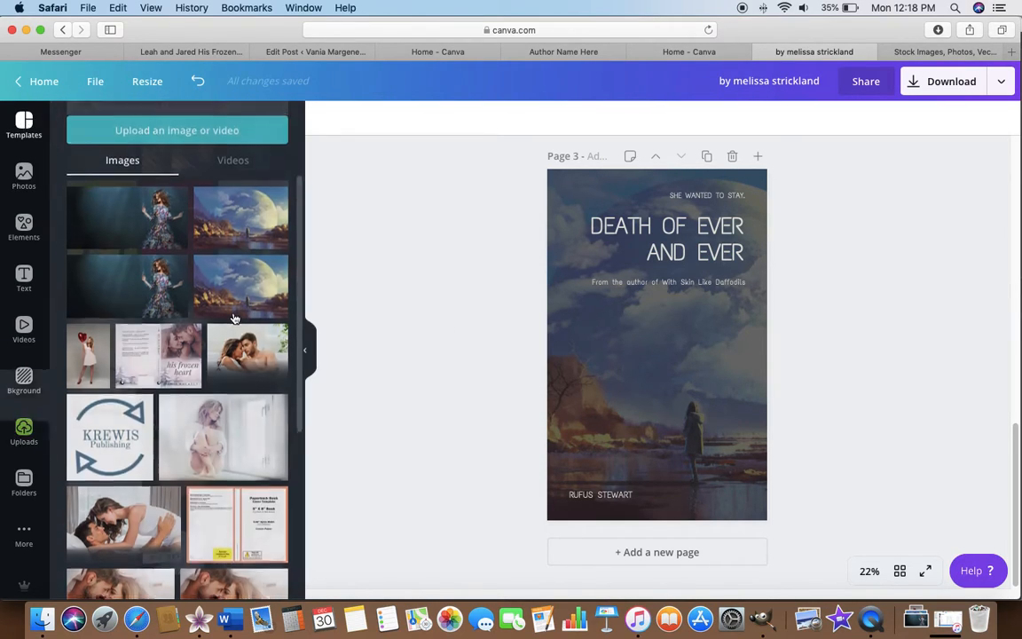
{"action": "scroll", "coordinate": [213, 375], "scroll_direction": "down", "scroll_amount": 5}
{"action": "scroll", "coordinate": [213, 374], "scroll_direction": "down", "scroll_amount": 10}
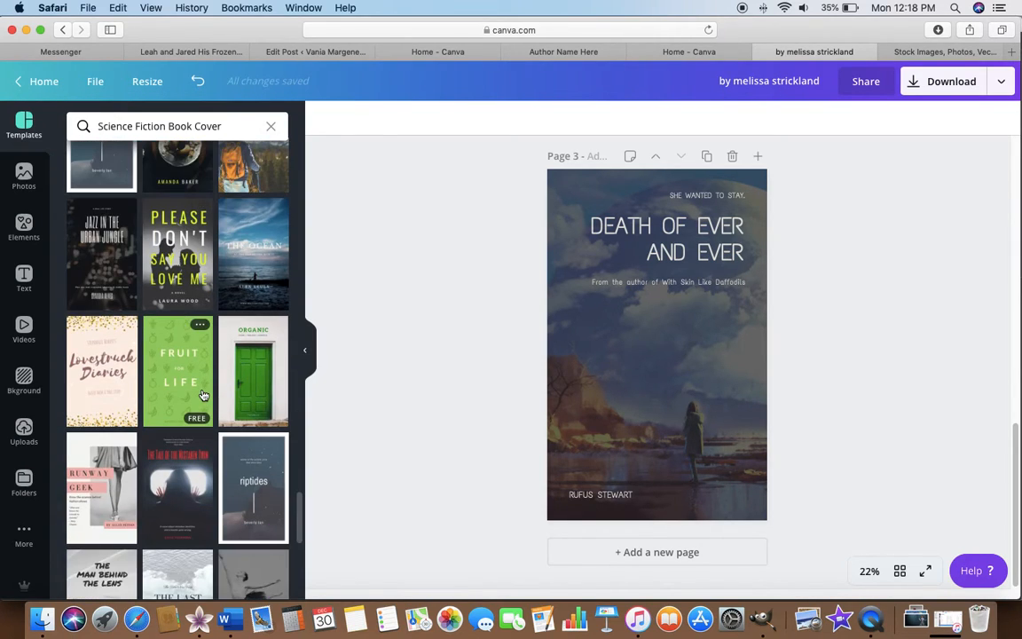
{"action": "scroll", "coordinate": [202, 395], "scroll_direction": "down", "scroll_amount": 2}
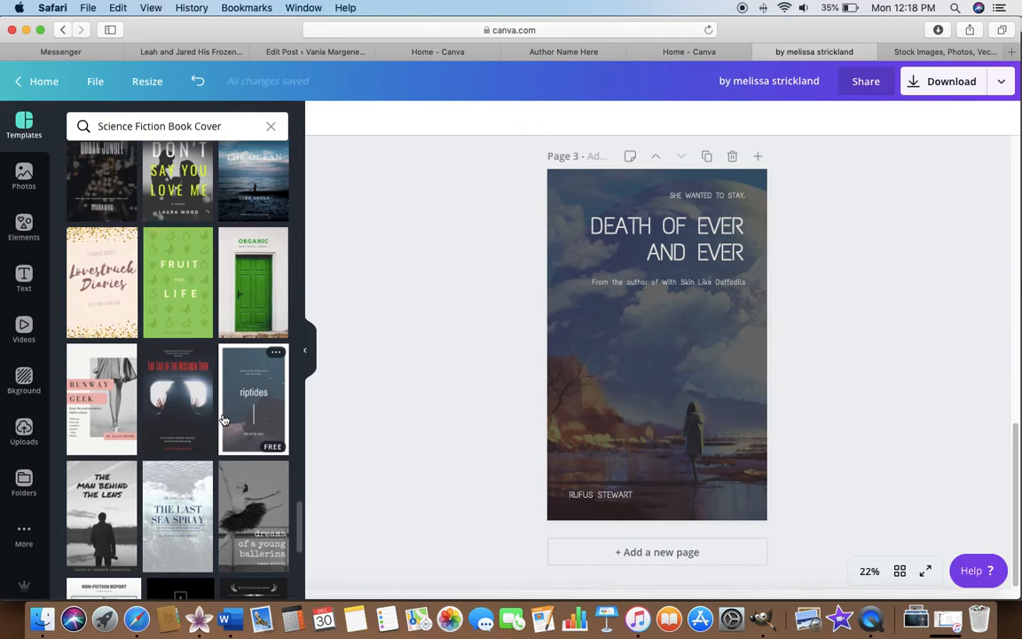
{"action": "scroll", "coordinate": [223, 419], "scroll_direction": "down", "scroll_amount": 2}
{"action": "scroll", "coordinate": [213, 426], "scroll_direction": "down", "scroll_amount": 6}
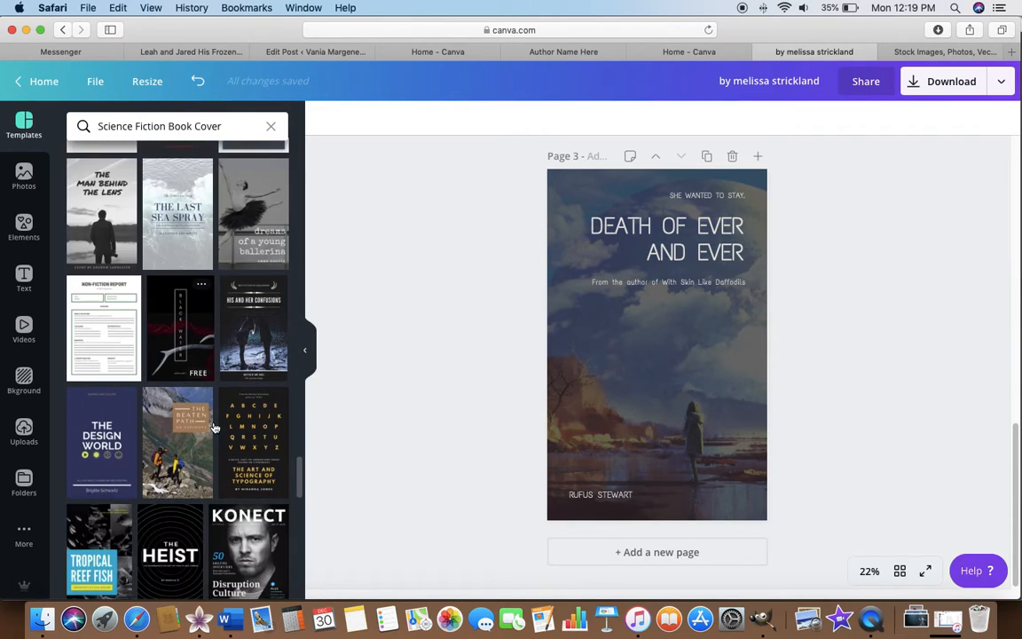
{"action": "scroll", "coordinate": [212, 426], "scroll_direction": "down", "scroll_amount": 6}
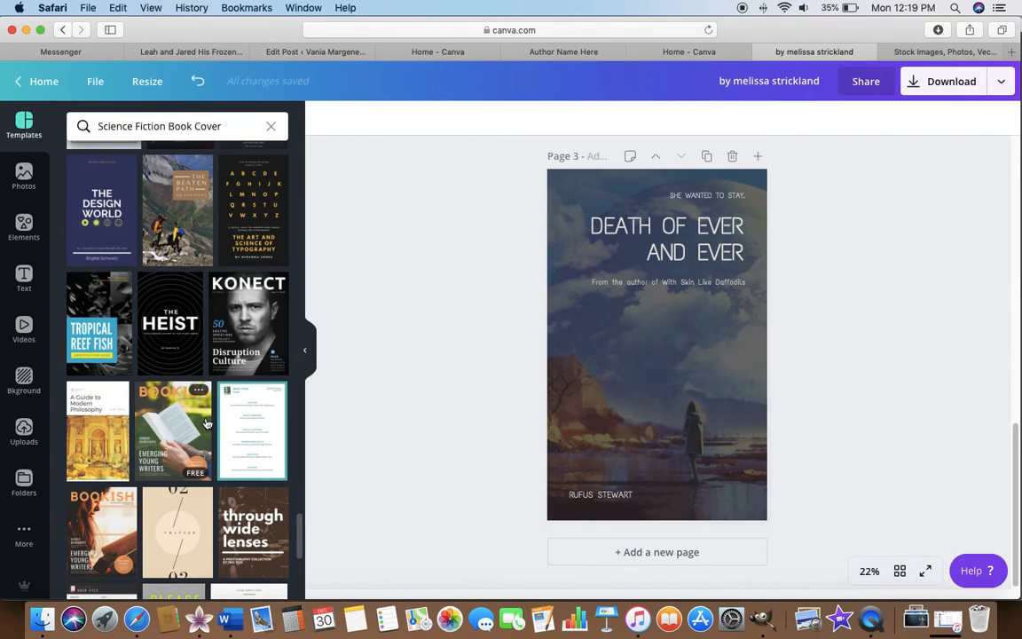
{"action": "scroll", "coordinate": [195, 426], "scroll_direction": "down", "scroll_amount": 3}
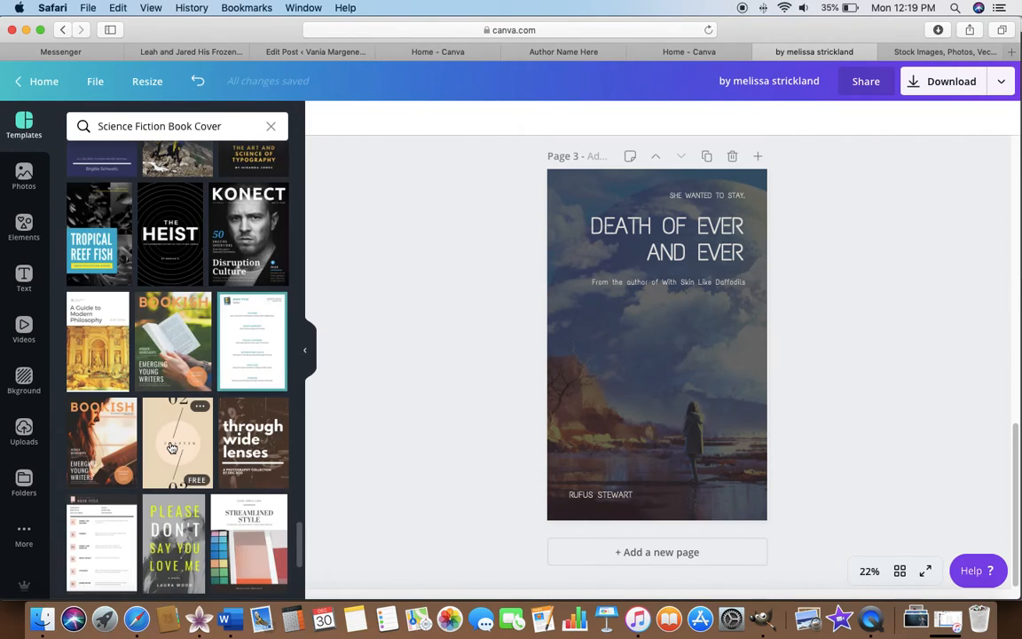
{"action": "scroll", "coordinate": [173, 448], "scroll_direction": "down", "scroll_amount": 8}
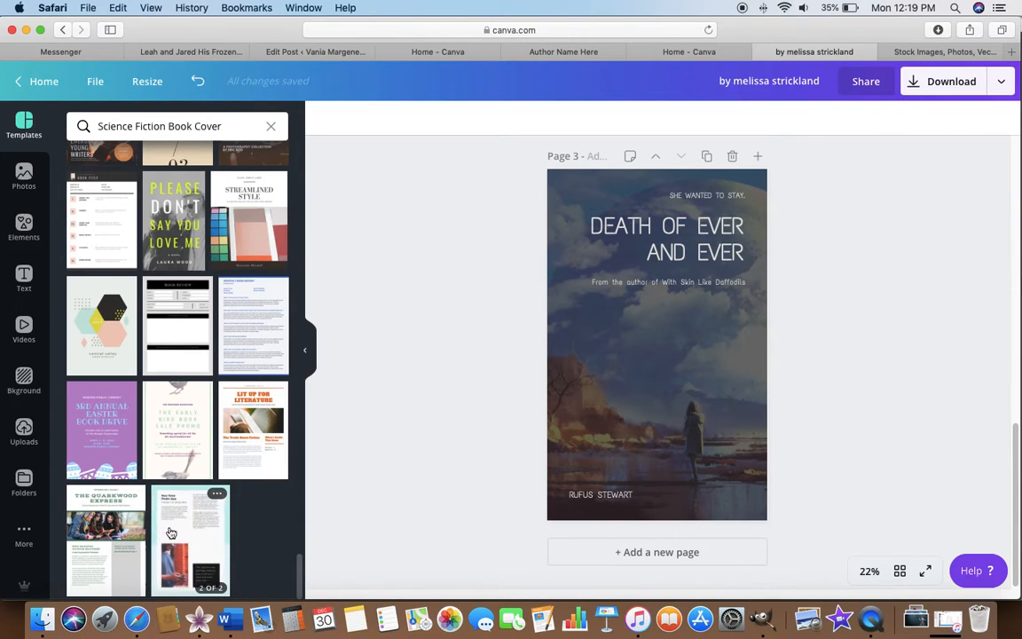
Replace the template search term with "women's fiction" and run the search.
{"action": "left_click", "coordinate": [245, 126]}
{"action": "key", "text": "BackSpace"}
{"action": "key", "text": "BackSpace"}
{"action": "key", "text": "BackSpace"}
{"action": "key", "text": "BackSpace"}
{"action": "key", "text": "BackSpace"}
{"action": "key", "text": "BackSpace"}
{"action": "key", "text": "BackSpace"}
{"action": "key", "text": "BackSpace"}
{"action": "key", "text": "BackSpace"}
{"action": "key", "text": "BackSpace"}
{"action": "key", "text": "BackSpace"}
{"action": "key", "text": "BackSpace"}
{"action": "key", "text": "BackSpace"}
{"action": "key", "text": "BackSpace"}
{"action": "key", "text": "BackSpace"}
{"action": "key", "text": "BackSpace"}
{"action": "key", "text": "BackSpace"}
{"action": "key", "text": "BackSpace"}
{"action": "key", "text": "BackSpace"}
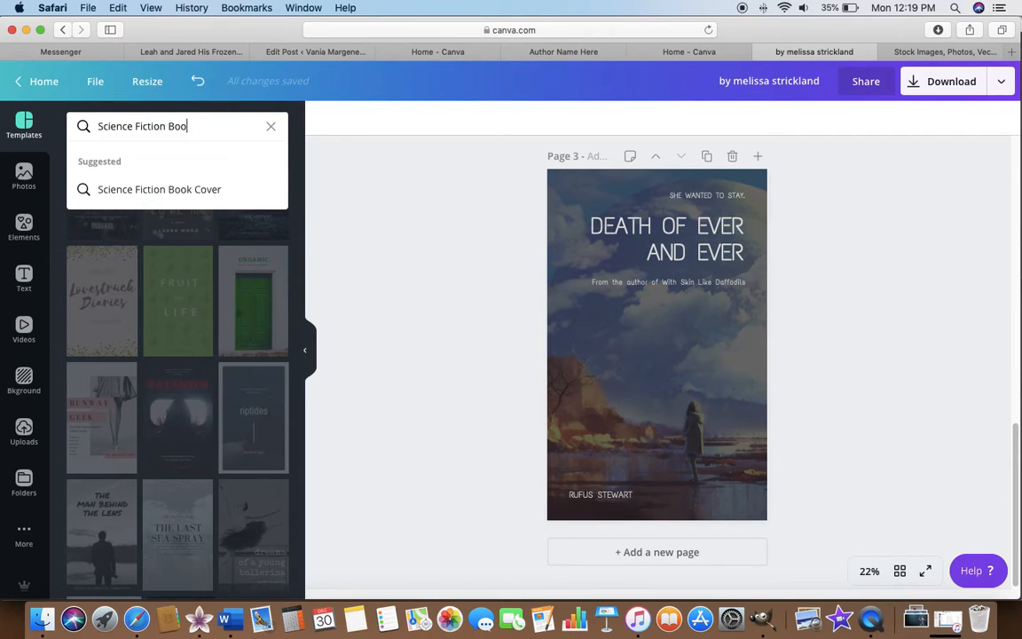
{"action": "key", "text": "BackSpace"}
{"action": "key", "text": "BackSpace"}
{"action": "key", "text": "BackSpace"}
{"action": "key", "text": "BackSpace"}
{"action": "key", "text": "BackSpace"}
{"action": "key", "text": "BackSpace"}
{"action": "key", "text": "BackSpace"}
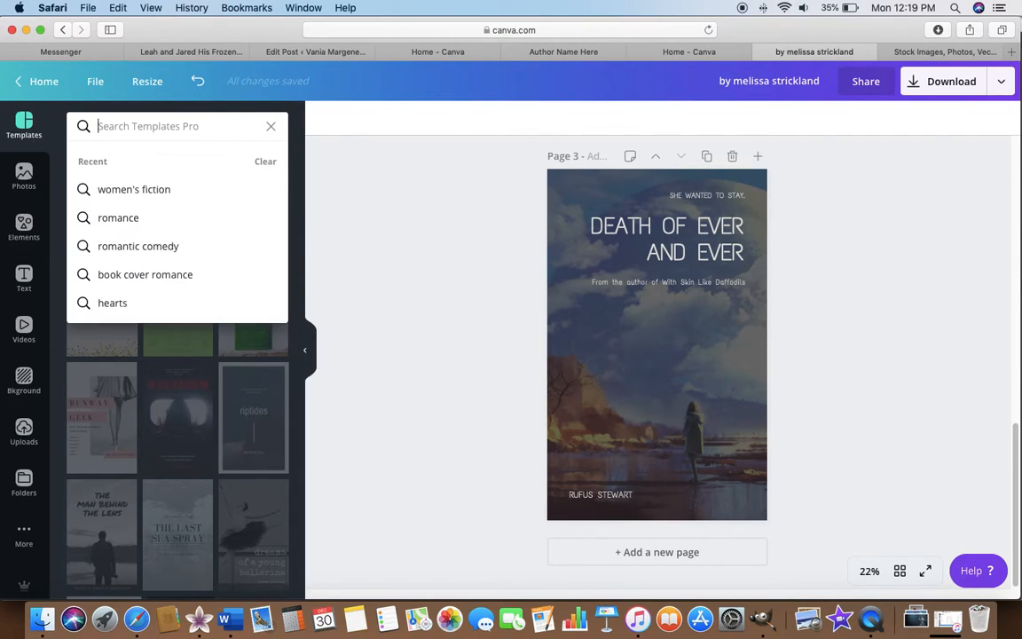
{"action": "type", "text": "women's"}
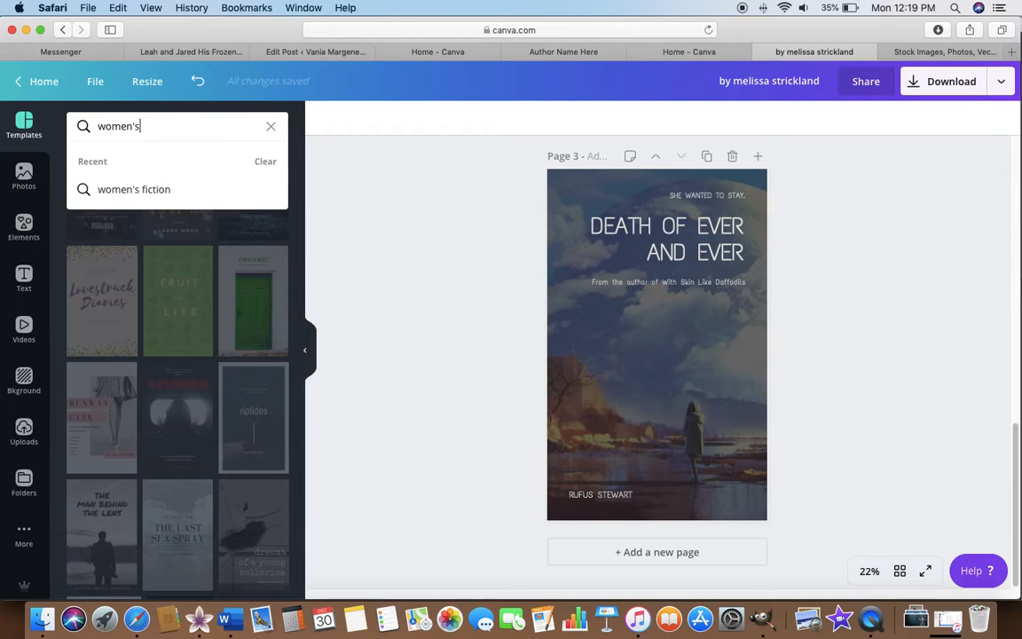
{"action": "left_click", "coordinate": [123, 189]}
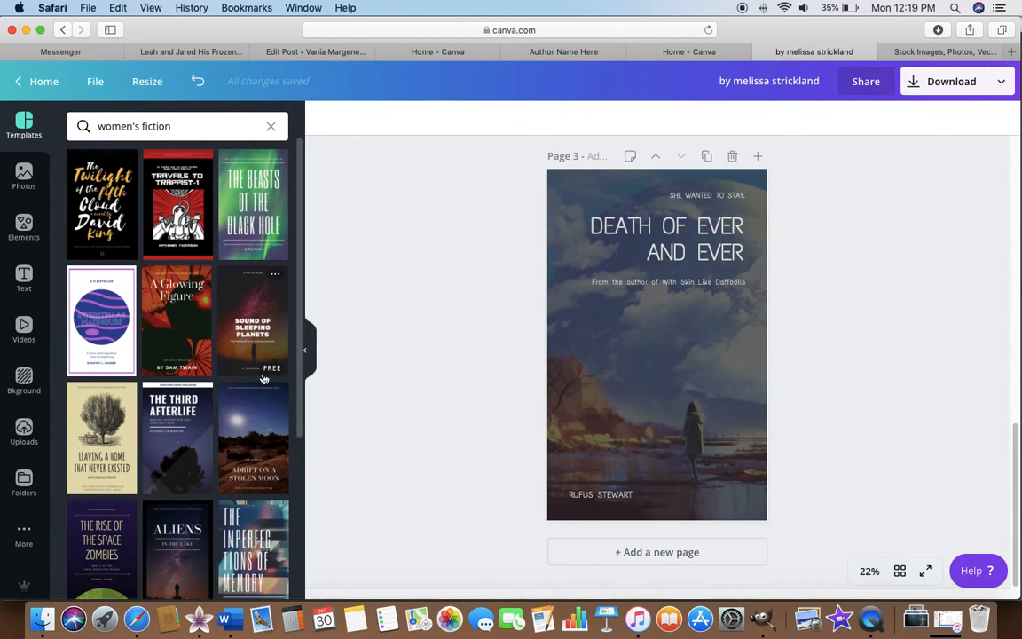
Apply the "The Imperfections of Memory" template to the third page in place of the current design.
{"action": "scroll", "coordinate": [260, 377], "scroll_direction": "down", "scroll_amount": 2}
{"action": "scroll", "coordinate": [256, 426], "scroll_direction": "down", "scroll_amount": 1}
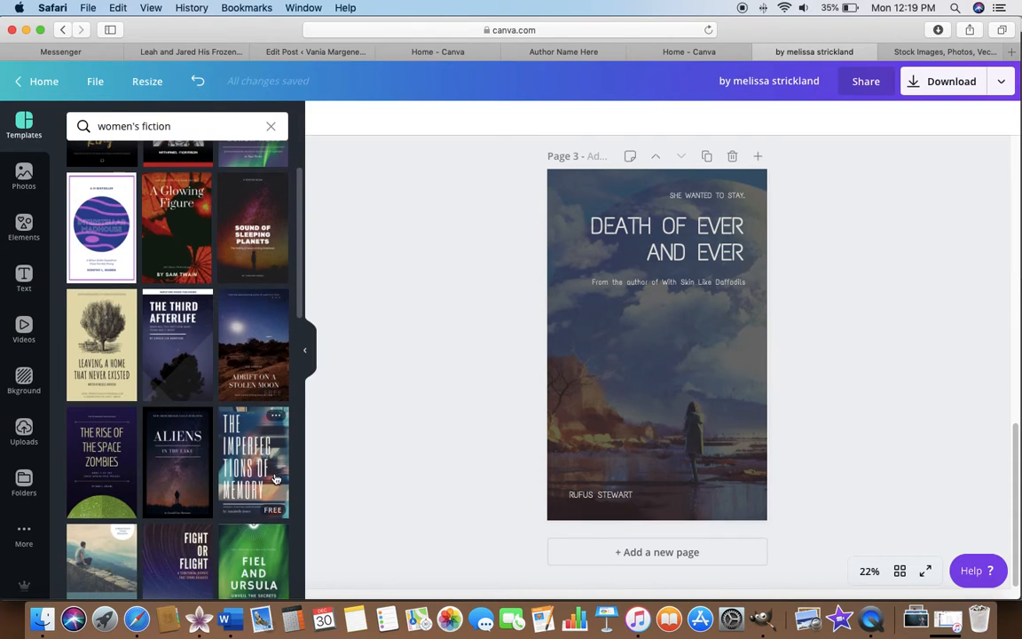
{"action": "left_click", "coordinate": [257, 462]}
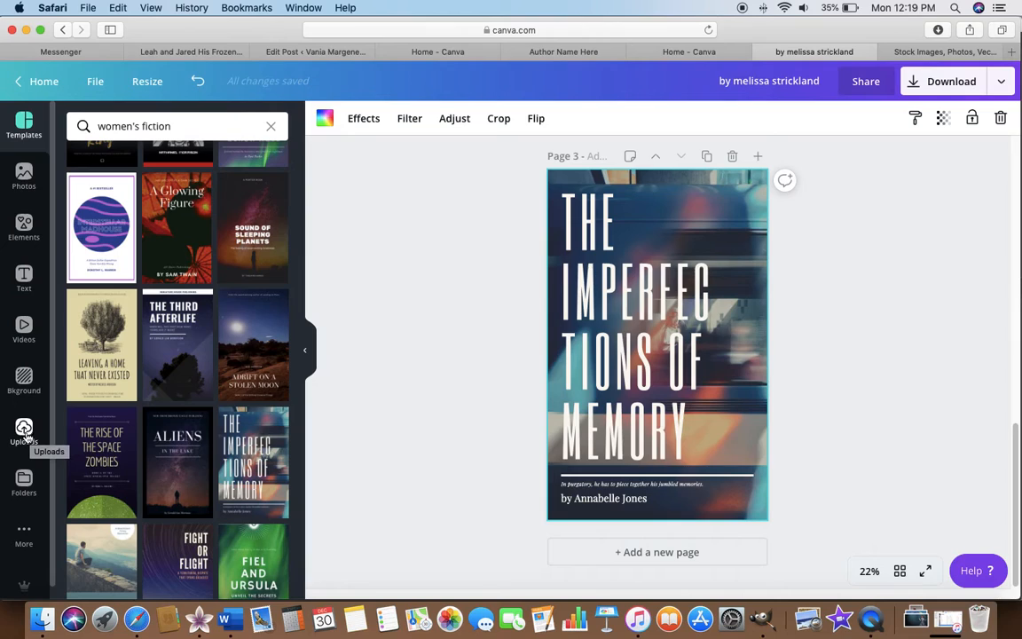
Replace the third page's background with the uploaded underwater woman photo and reposition it so the woman is centred behind the title.
{"action": "left_click", "coordinate": [24, 433]}
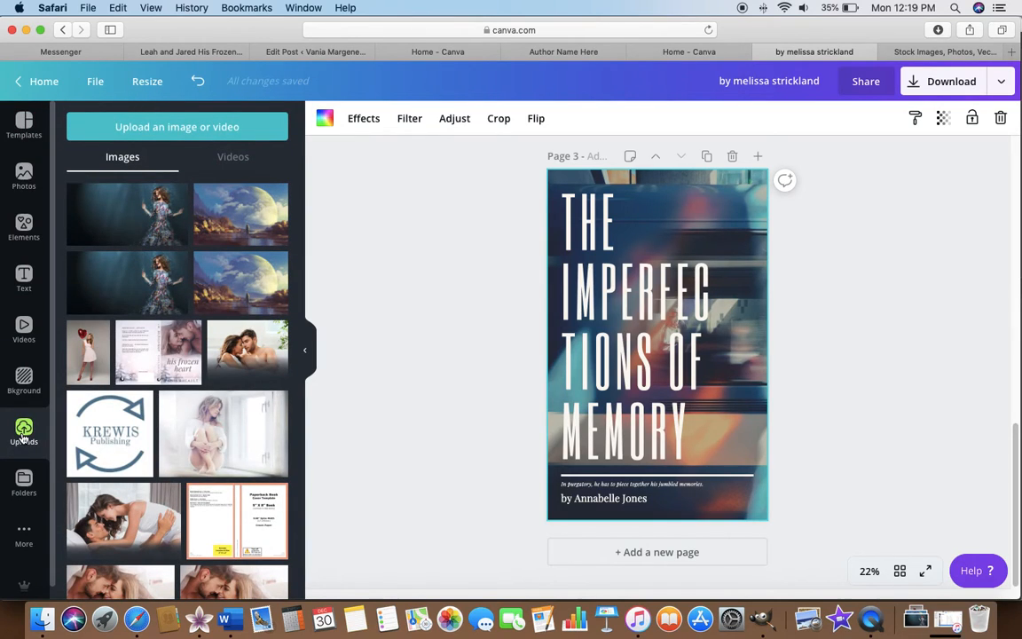
{"action": "left_click_drag", "start_coordinate": [127, 214], "coordinate": [566, 319]}
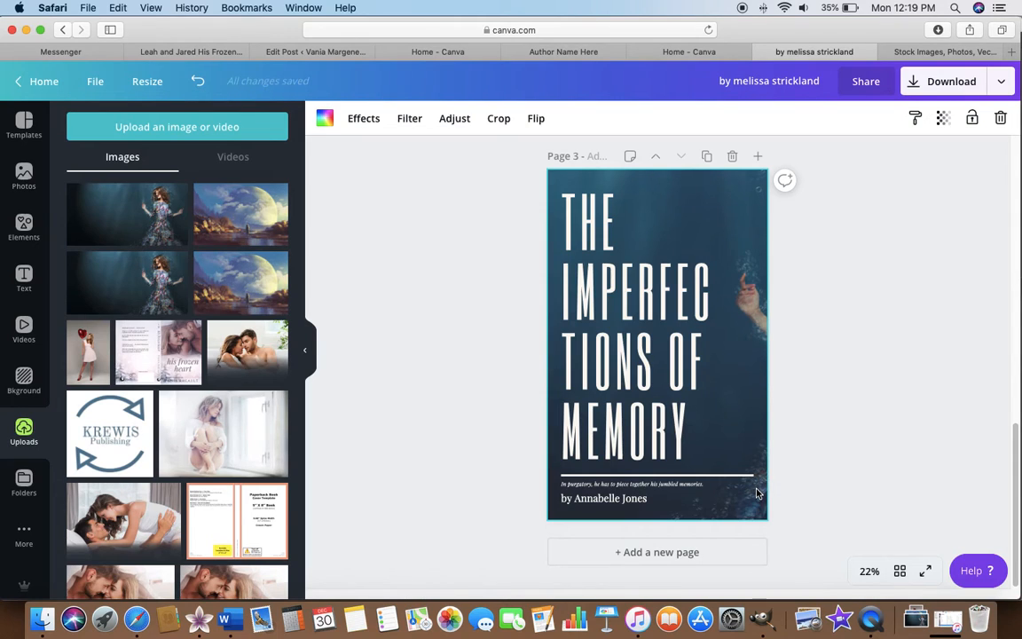
{"action": "double_click", "coordinate": [757, 493]}
{"action": "left_click_drag", "start_coordinate": [717, 407], "coordinate": [527, 412]}
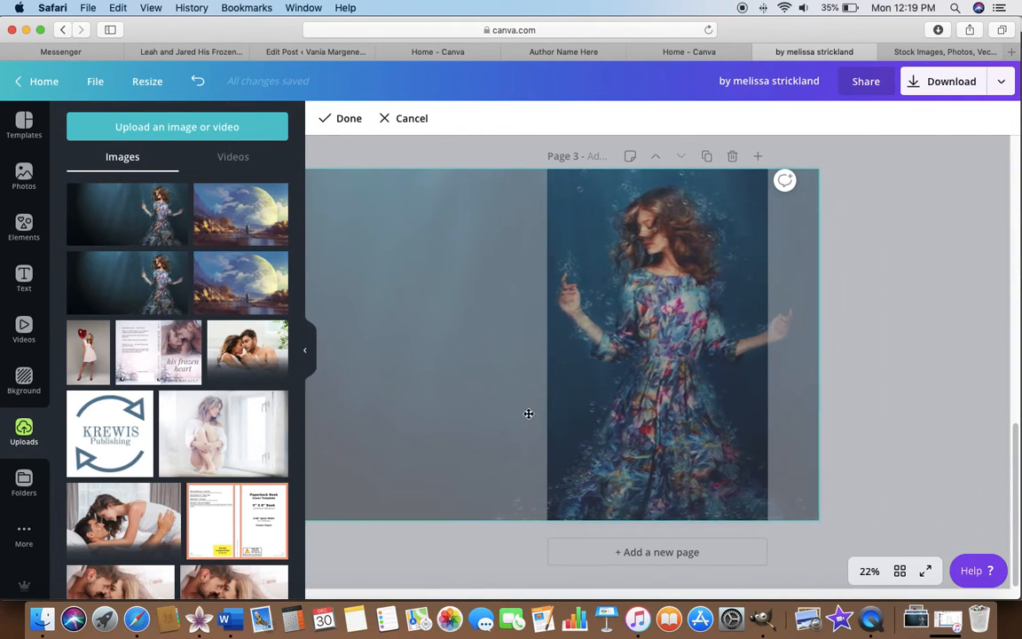
{"action": "key", "text": "Return"}
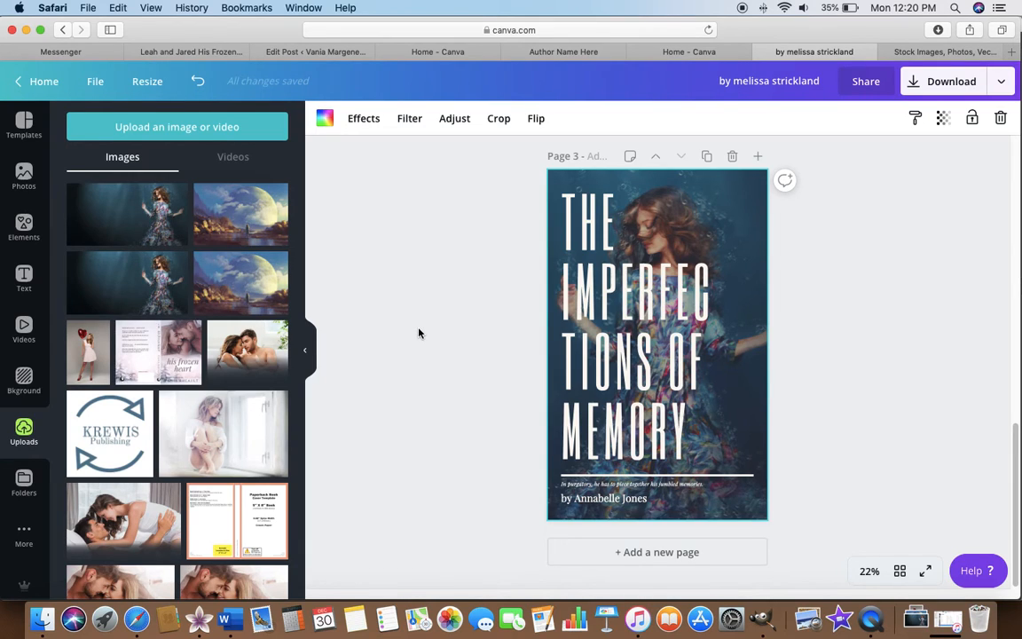
{"action": "scroll", "coordinate": [418, 332], "scroll_direction": "up", "scroll_amount": 5}
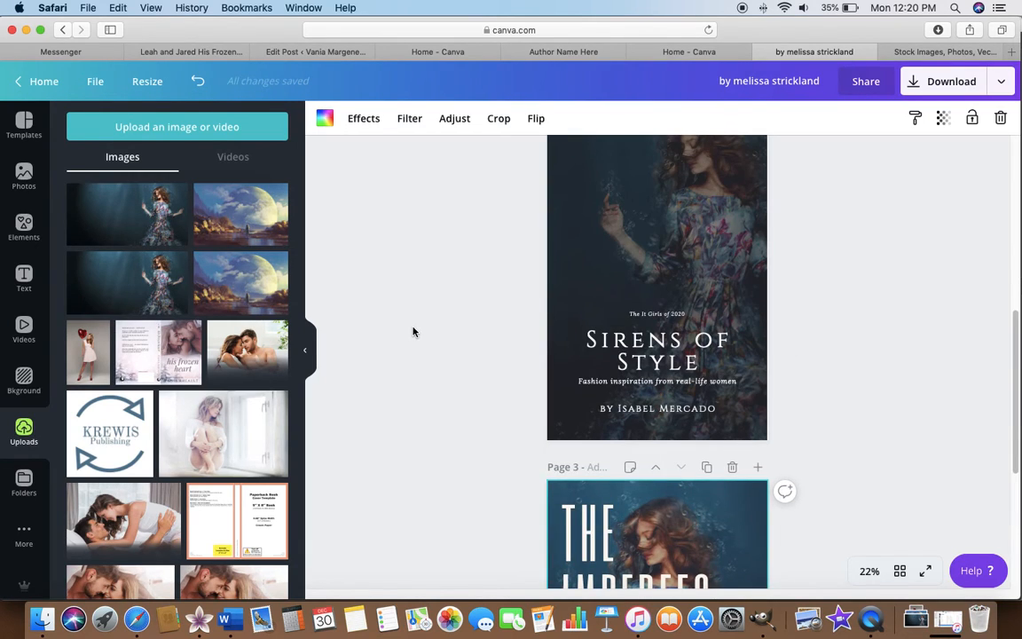
{"action": "scroll", "coordinate": [412, 331], "scroll_direction": "down", "scroll_amount": 5}
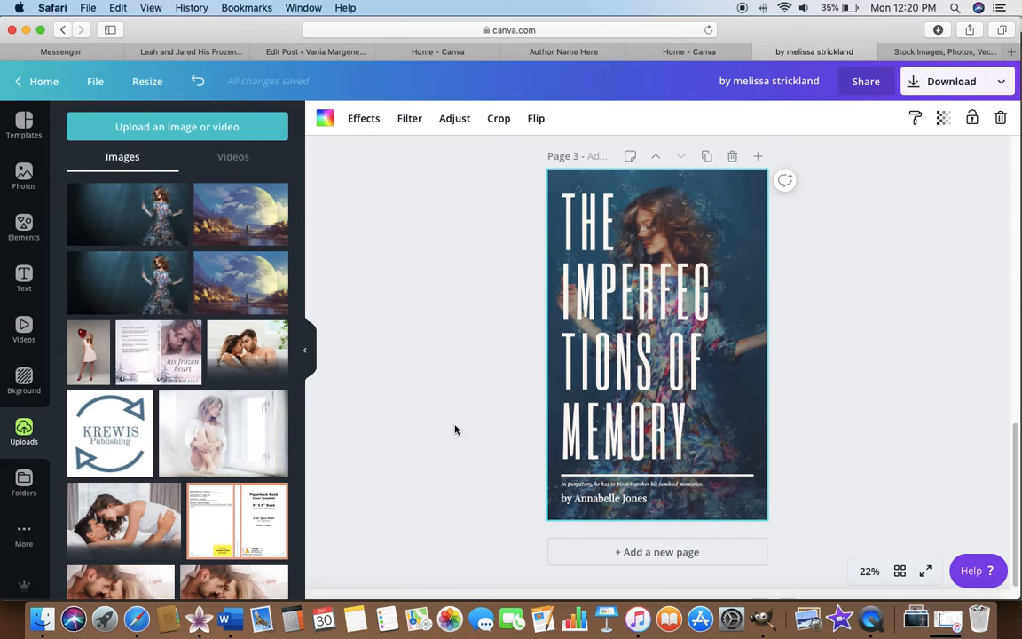
Find the "Lost in the Woods" template among the women's fiction results and apply it to the third page.
{"action": "left_click", "coordinate": [23, 124]}
{"action": "scroll", "coordinate": [208, 421], "scroll_direction": "down", "scroll_amount": 7}
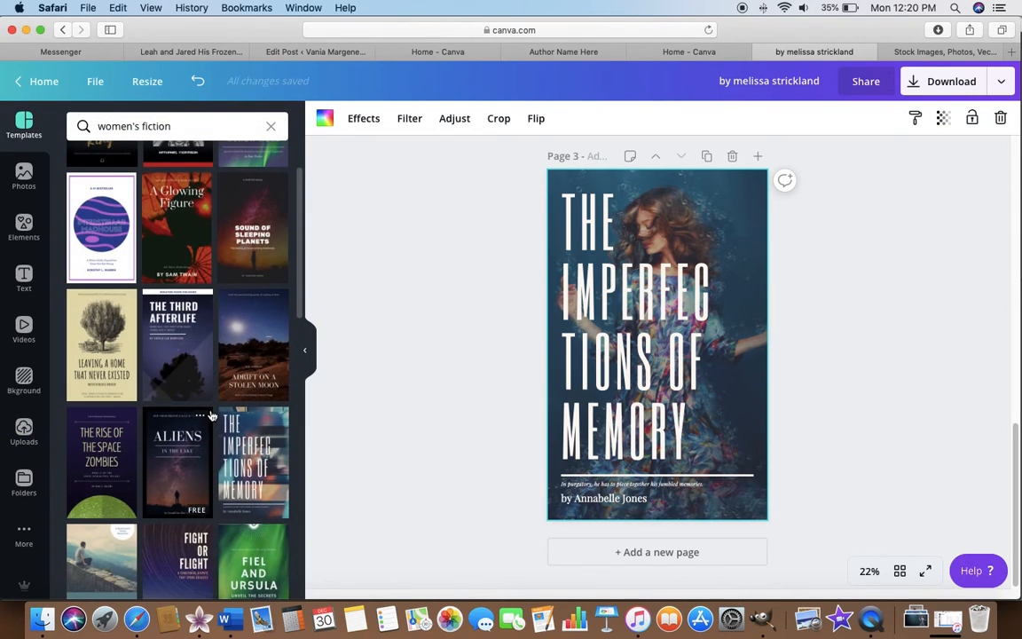
{"action": "scroll", "coordinate": [203, 424], "scroll_direction": "down", "scroll_amount": 2}
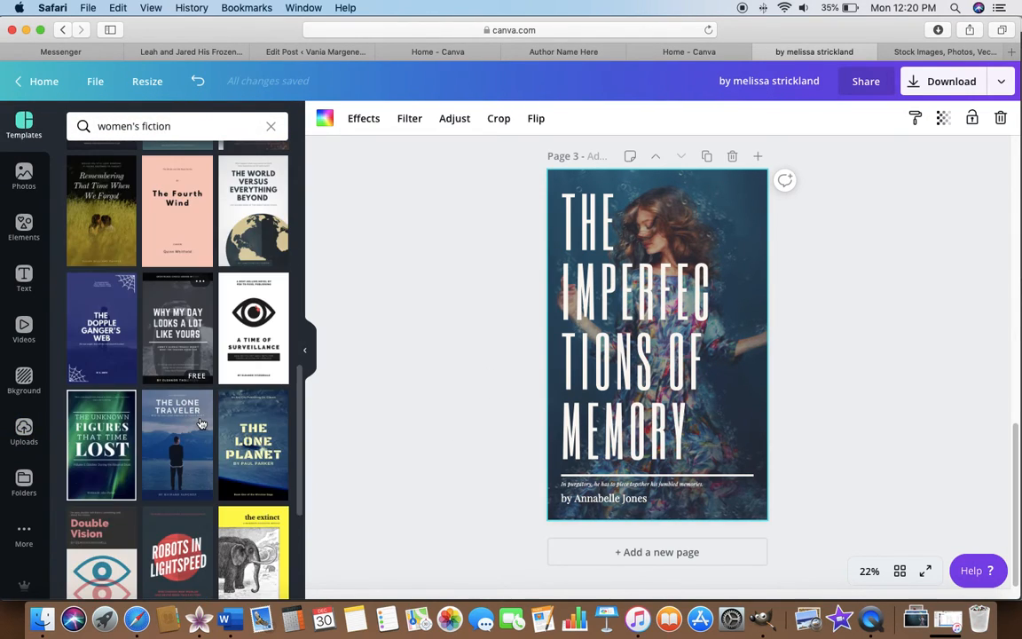
{"action": "scroll", "coordinate": [202, 424], "scroll_direction": "down", "scroll_amount": 2}
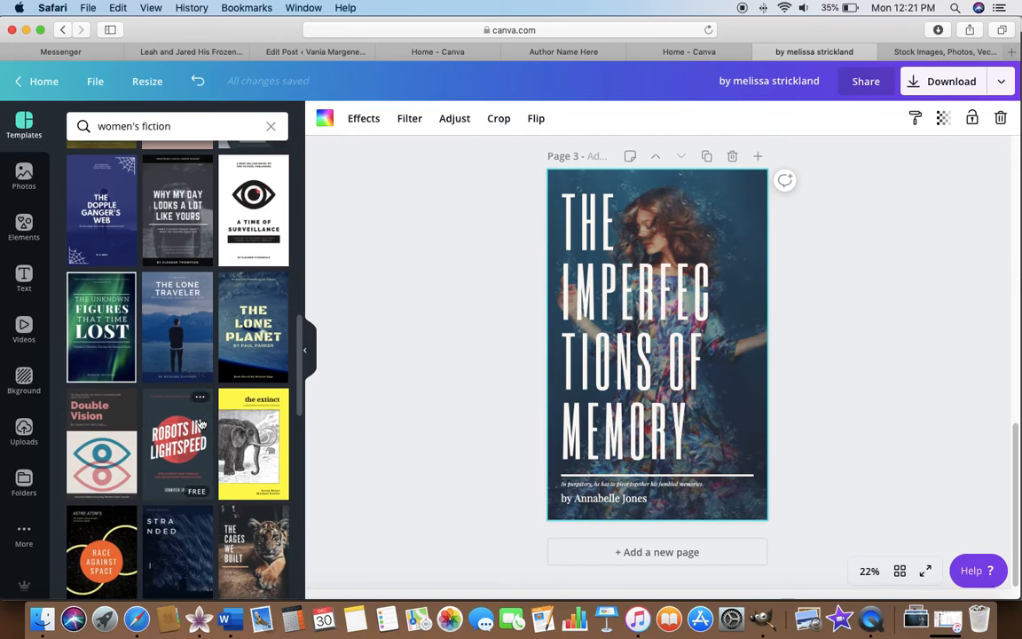
{"action": "scroll", "coordinate": [202, 426], "scroll_direction": "down", "scroll_amount": 2}
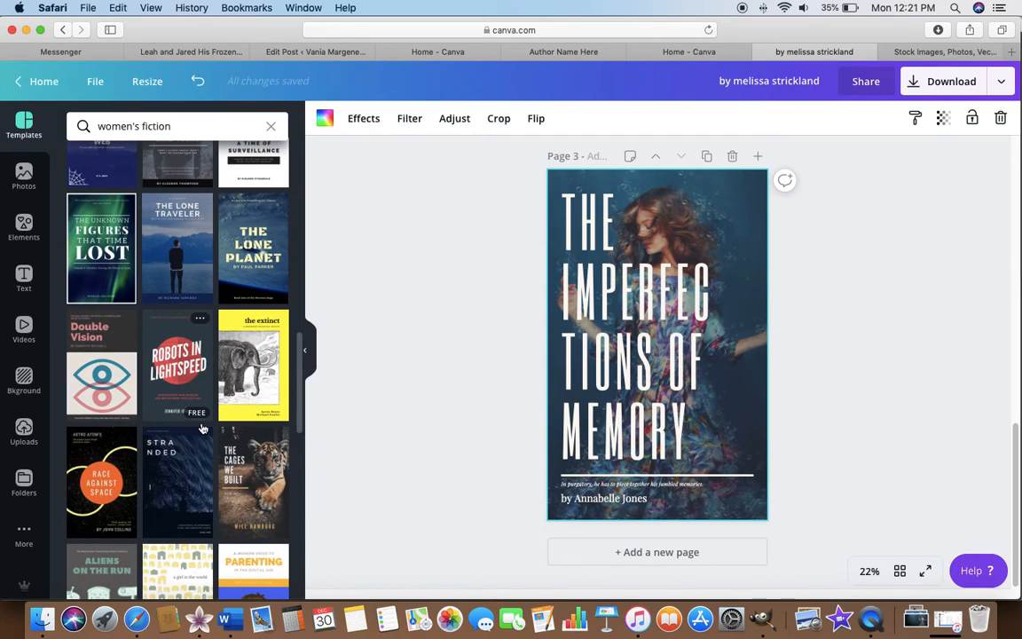
{"action": "scroll", "coordinate": [202, 428], "scroll_direction": "down", "scroll_amount": 2}
{"action": "scroll", "coordinate": [191, 437], "scroll_direction": "down", "scroll_amount": 3}
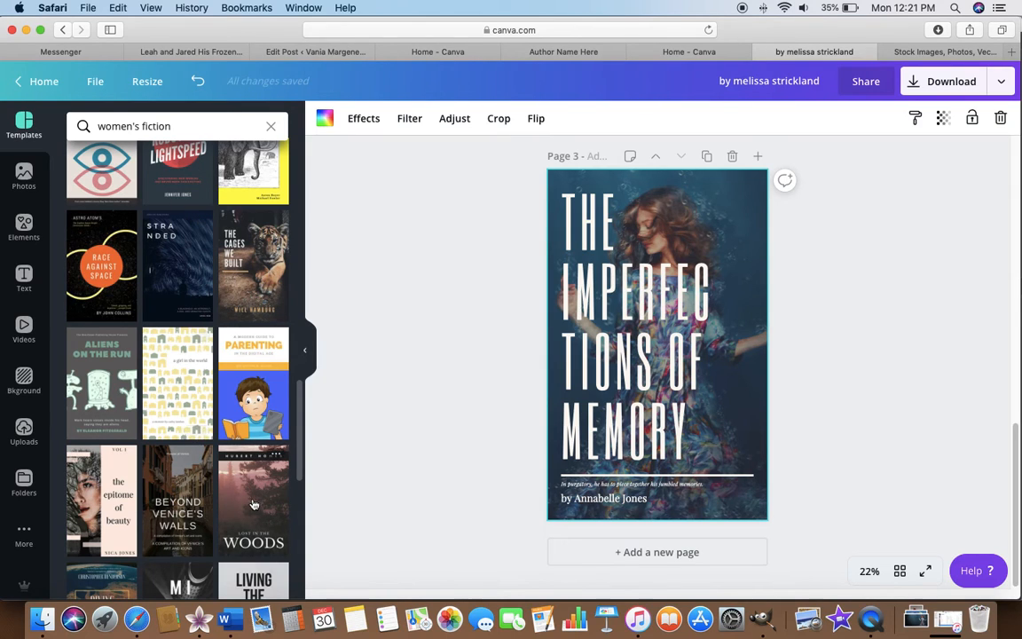
{"action": "left_click_drag", "start_coordinate": [231, 453], "coordinate": [589, 281]}
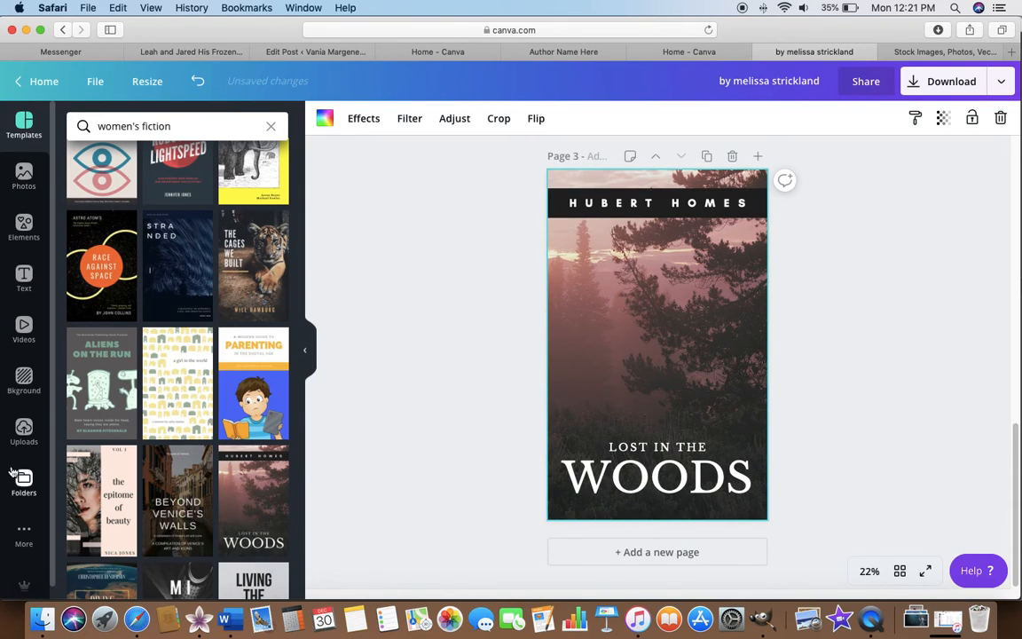
Replace the third page's background with the uploaded photo of the woman seated by a window, and delete the black bar behind the author name.
{"action": "left_click", "coordinate": [14, 431]}
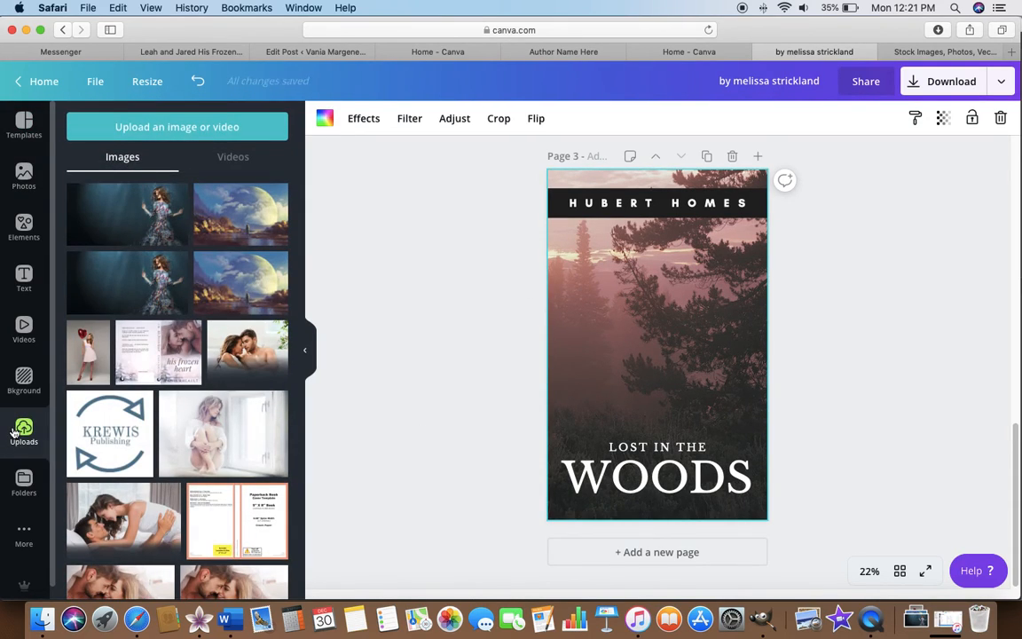
{"action": "left_click_drag", "start_coordinate": [213, 426], "coordinate": [554, 326]}
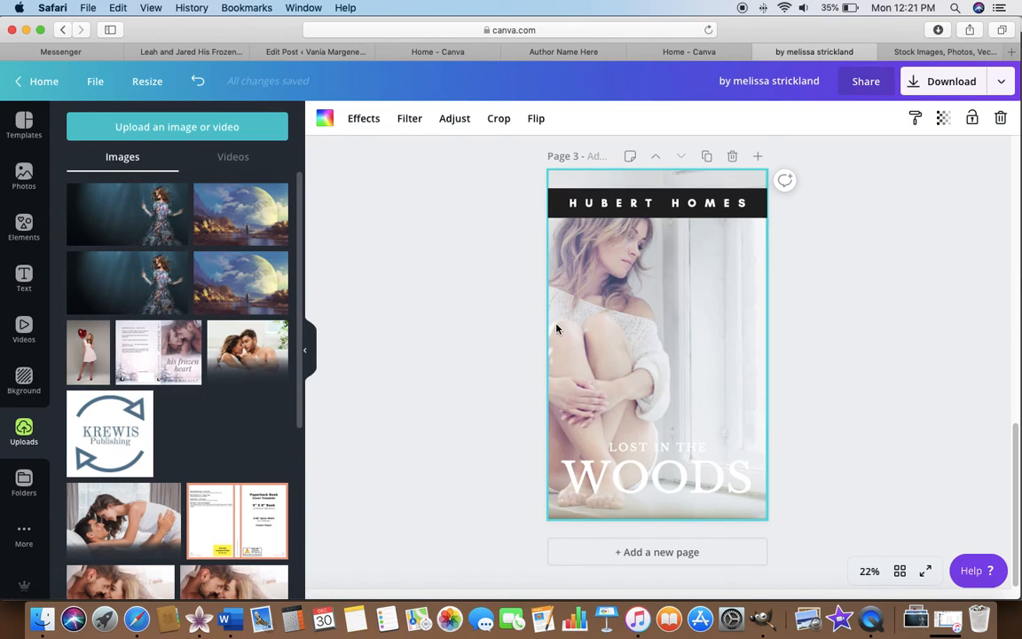
{"action": "left_click", "coordinate": [692, 217]}
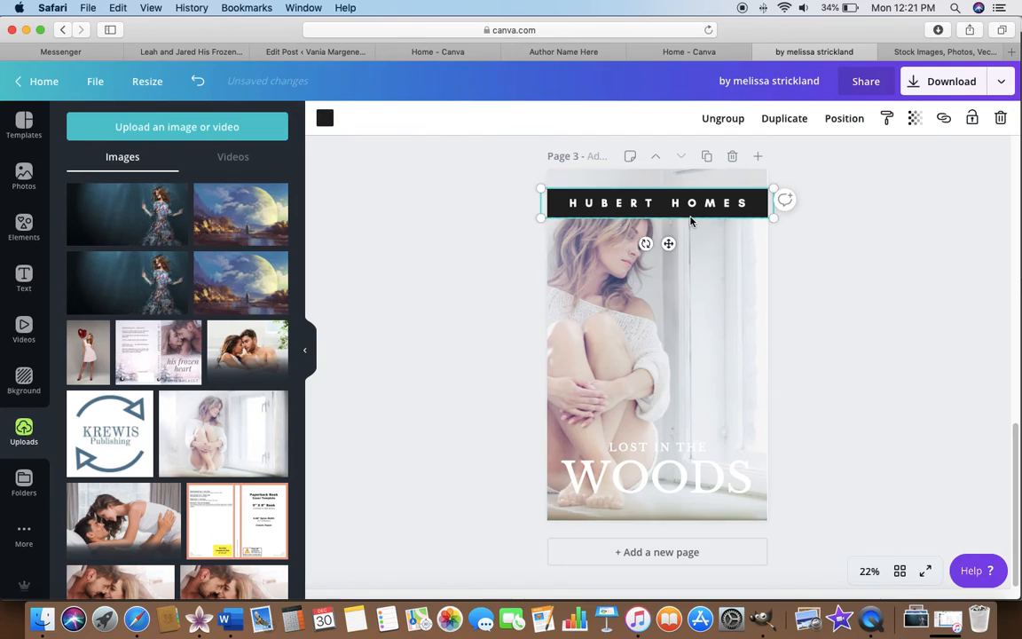
{"action": "key", "text": "BackSpace"}
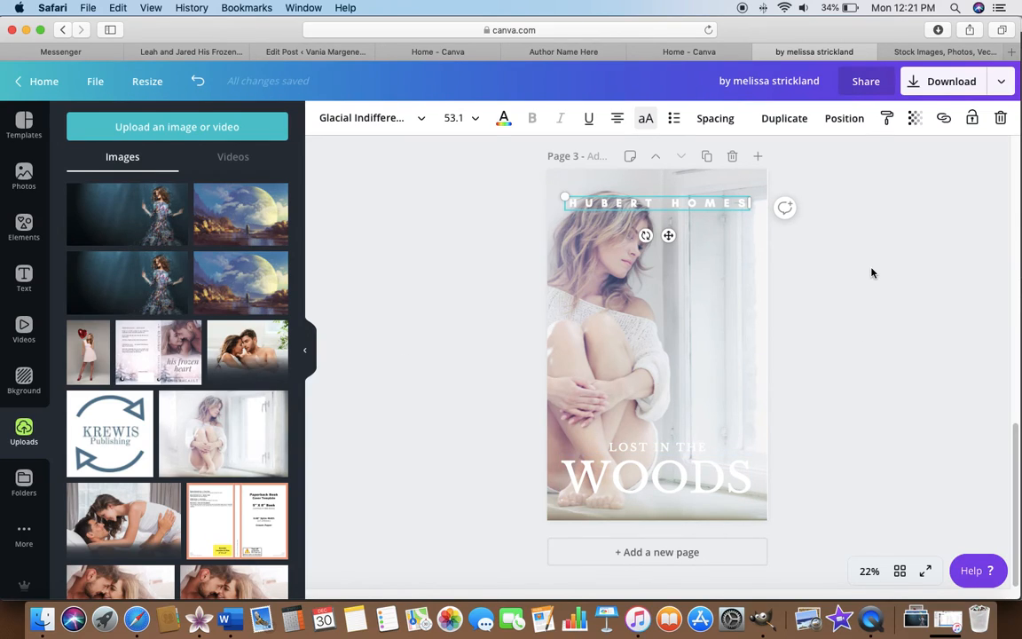
Switch to the Depositphotos site and look over its home page, including the image pack, recently viewed photos and recent searches.
{"action": "left_click", "coordinate": [935, 53]}
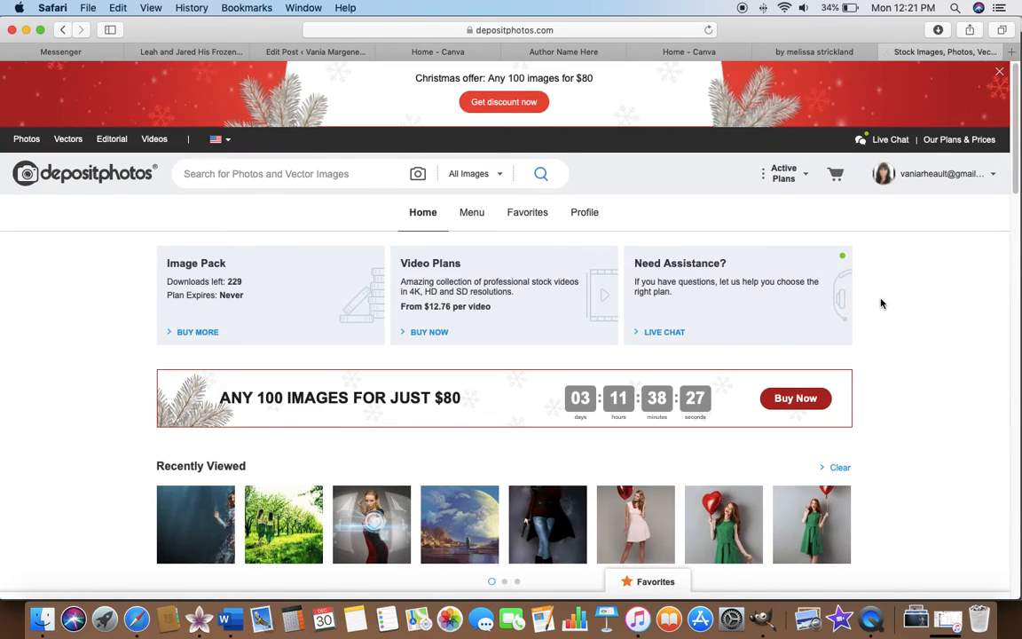
{"action": "scroll", "coordinate": [846, 319], "scroll_direction": "down", "scroll_amount": 3}
{"action": "scroll", "coordinate": [846, 319], "scroll_direction": "up", "scroll_amount": 3}
{"action": "scroll", "coordinate": [902, 293], "scroll_direction": "down", "scroll_amount": 10}
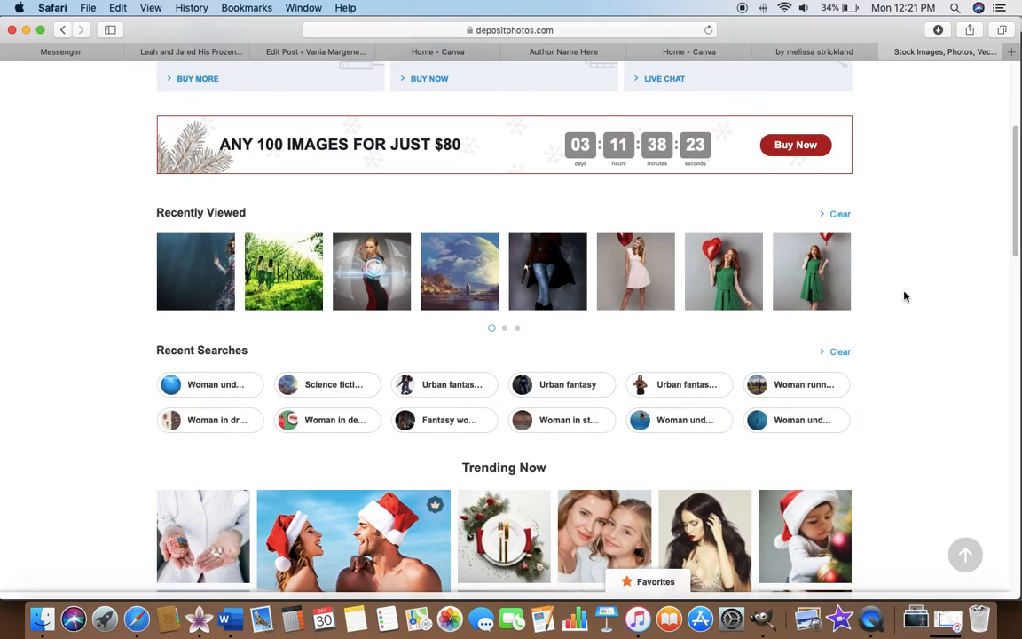
{"action": "scroll", "coordinate": [903, 294], "scroll_direction": "up", "scroll_amount": 10}
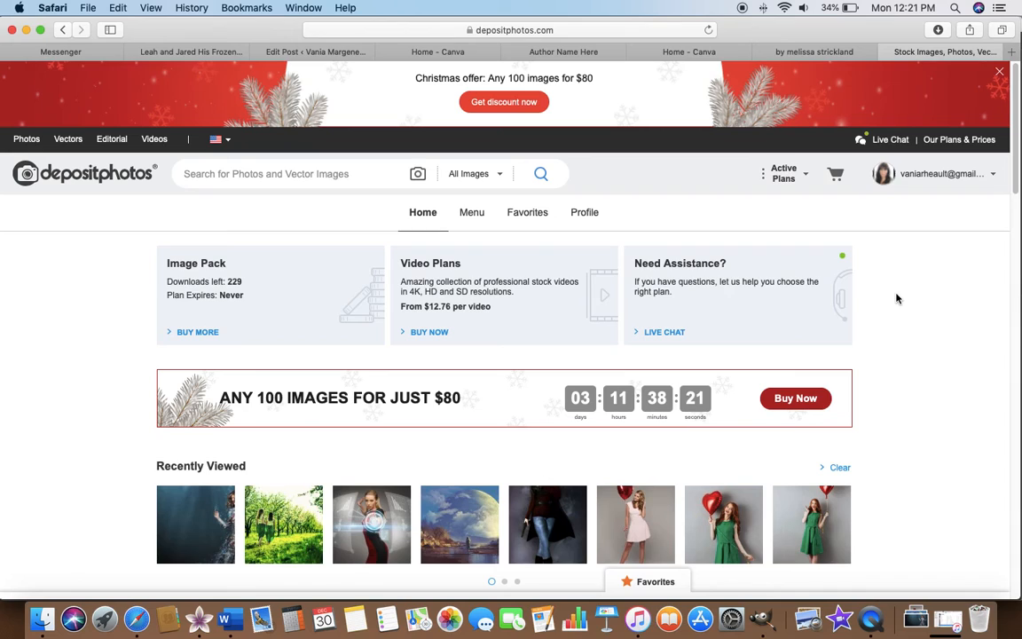
Switch to the Canva home page and create a new blank book cover design.
{"action": "left_click", "coordinate": [695, 52]}
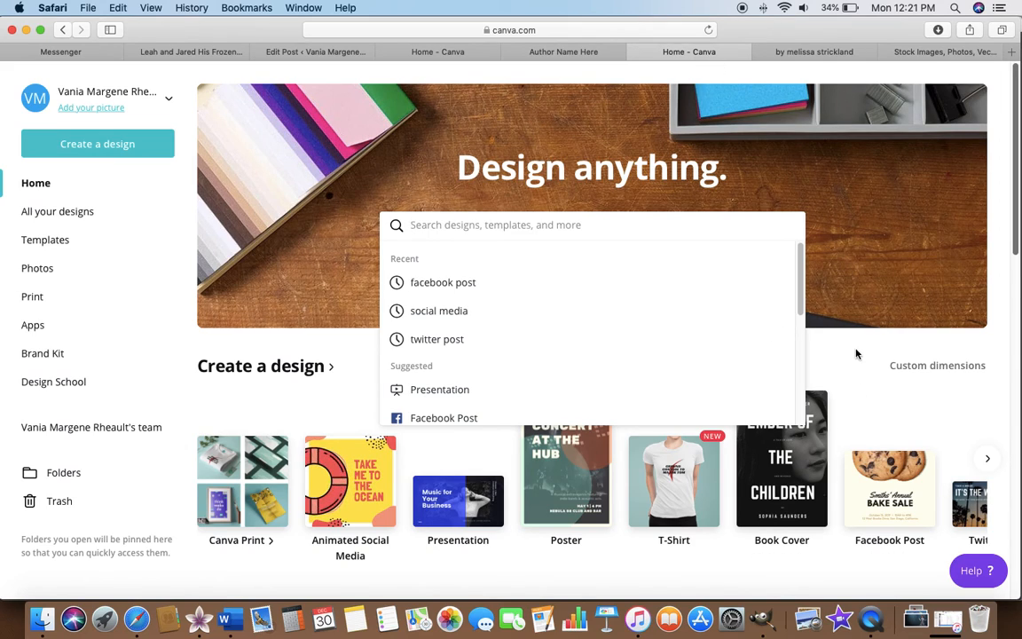
{"action": "left_click", "coordinate": [803, 488]}
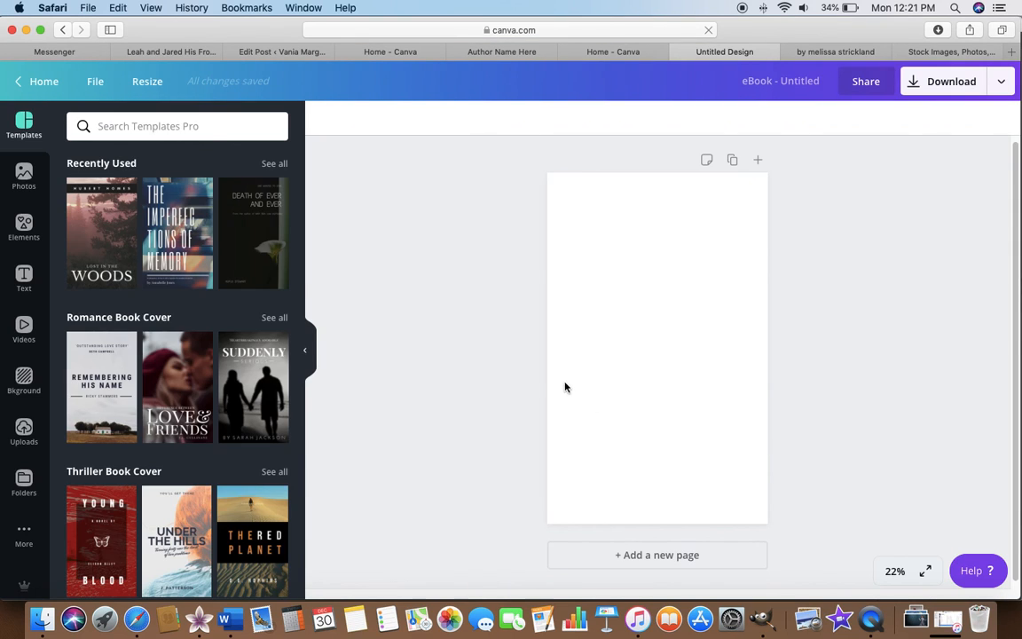
{"action": "scroll", "coordinate": [396, 347], "scroll_direction": "down", "scroll_amount": 1}
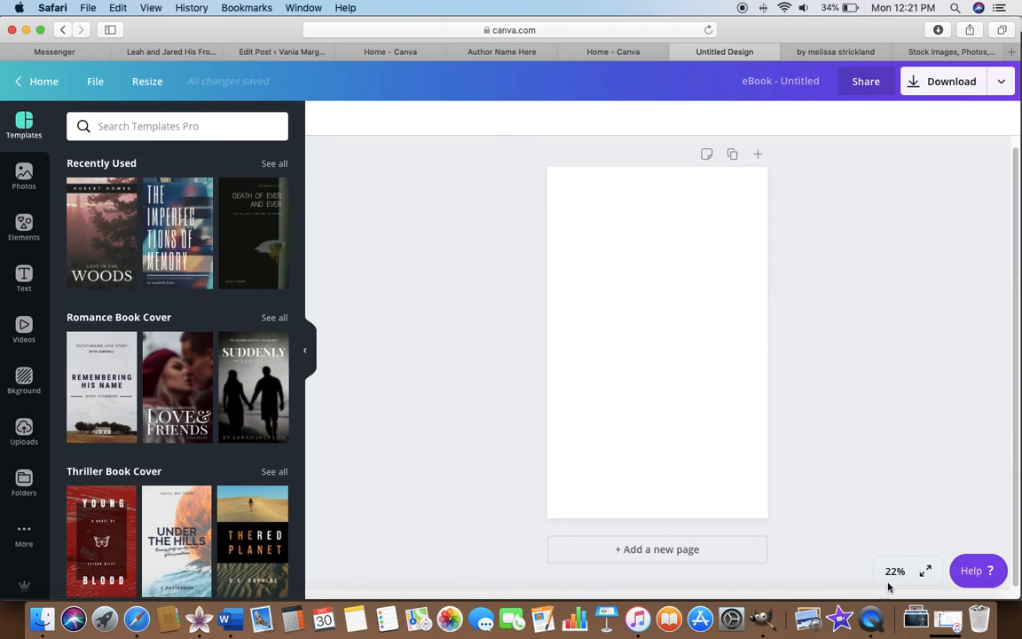